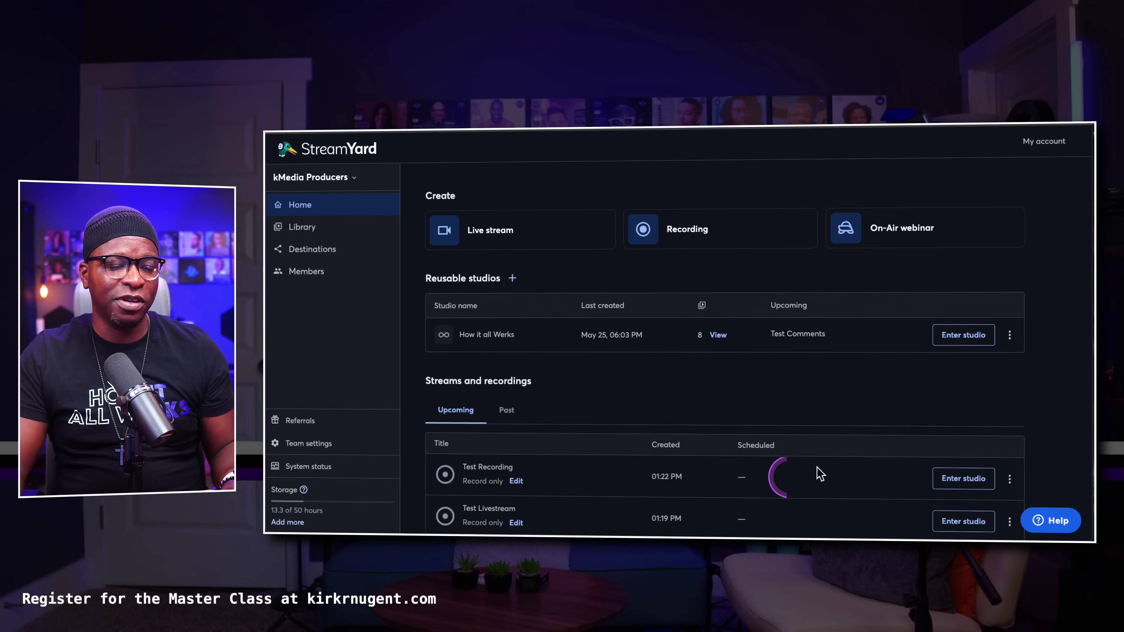
Enter the Test Recording studio and briefly turn the camera off and back on
click(964, 477)
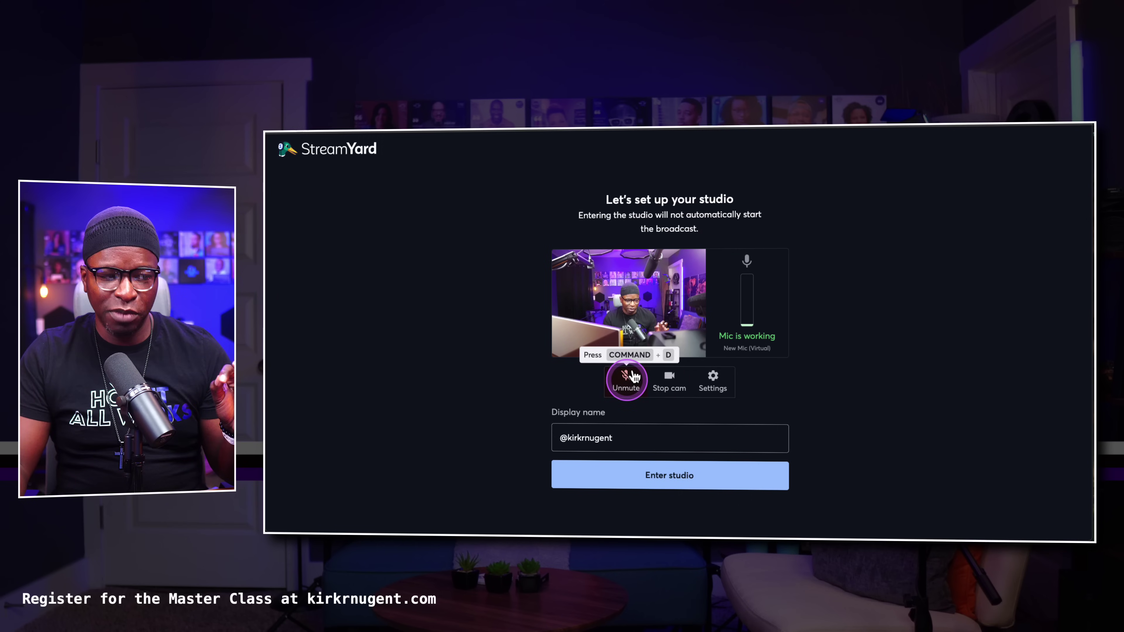
click(671, 380)
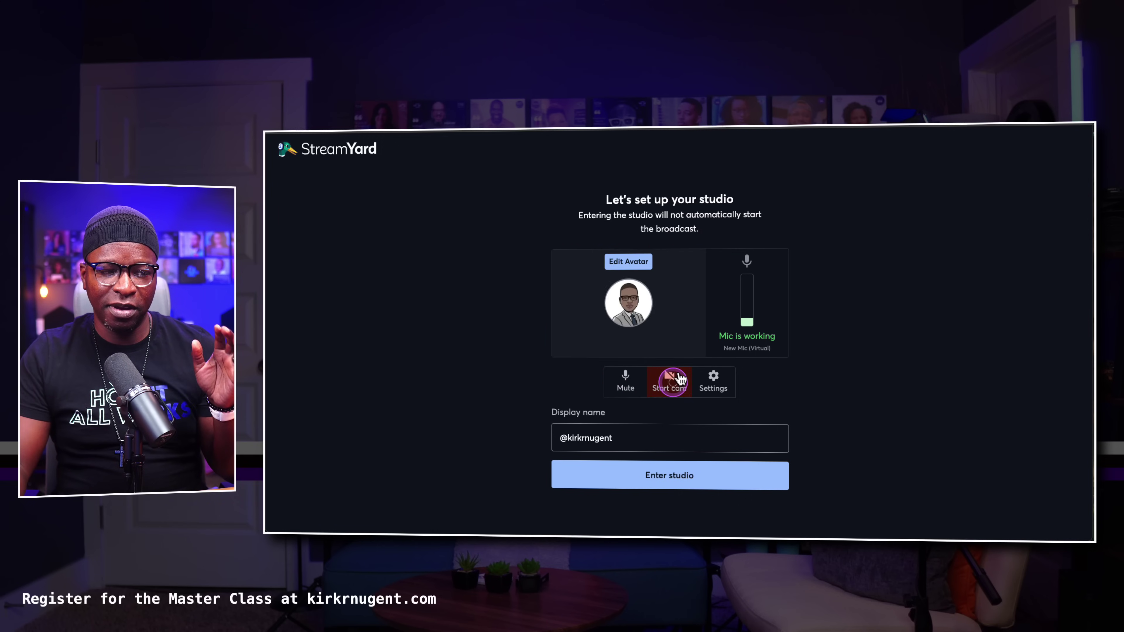
click(671, 381)
In camera settings, try HD Pro Webcam C920 and Insta360 Link, then return to USB Video
click(712, 379)
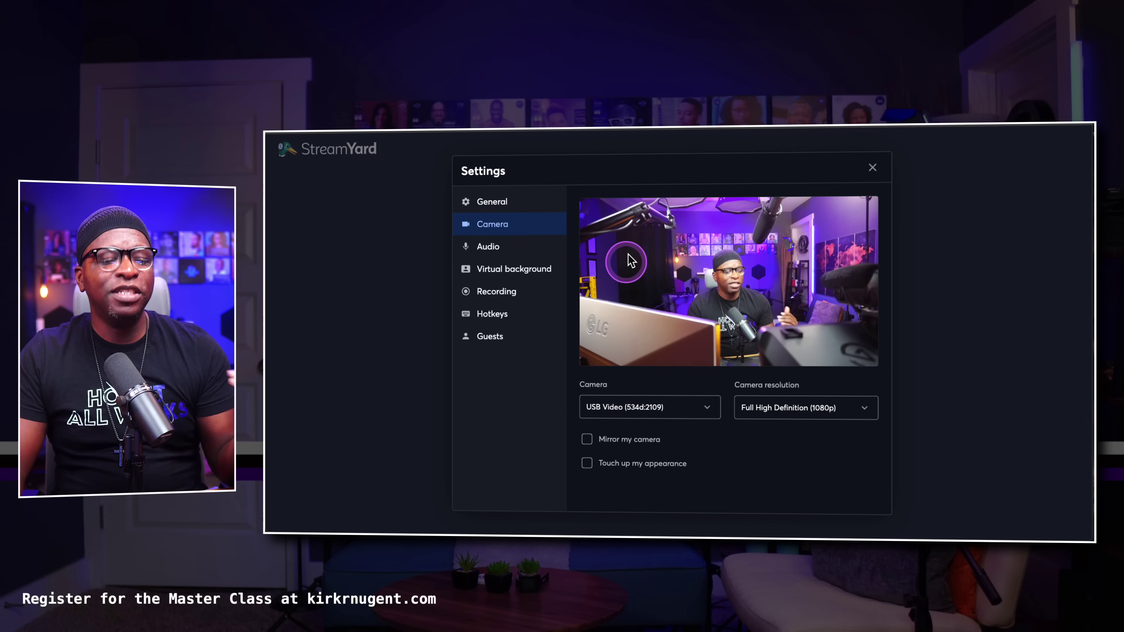
click(664, 407)
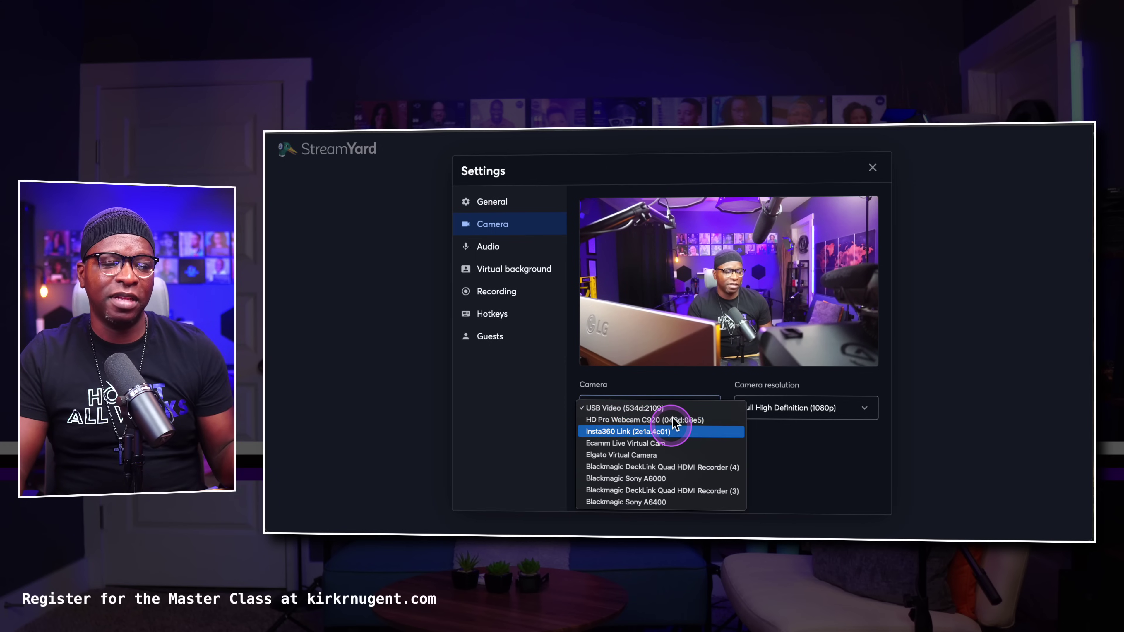
click(673, 417)
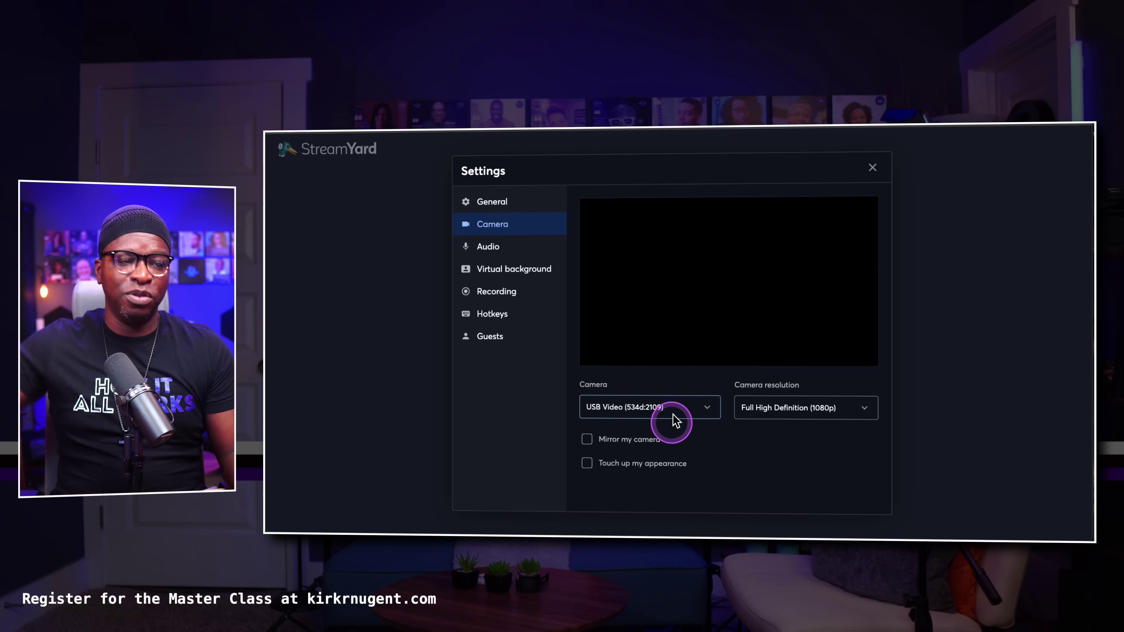
click(673, 415)
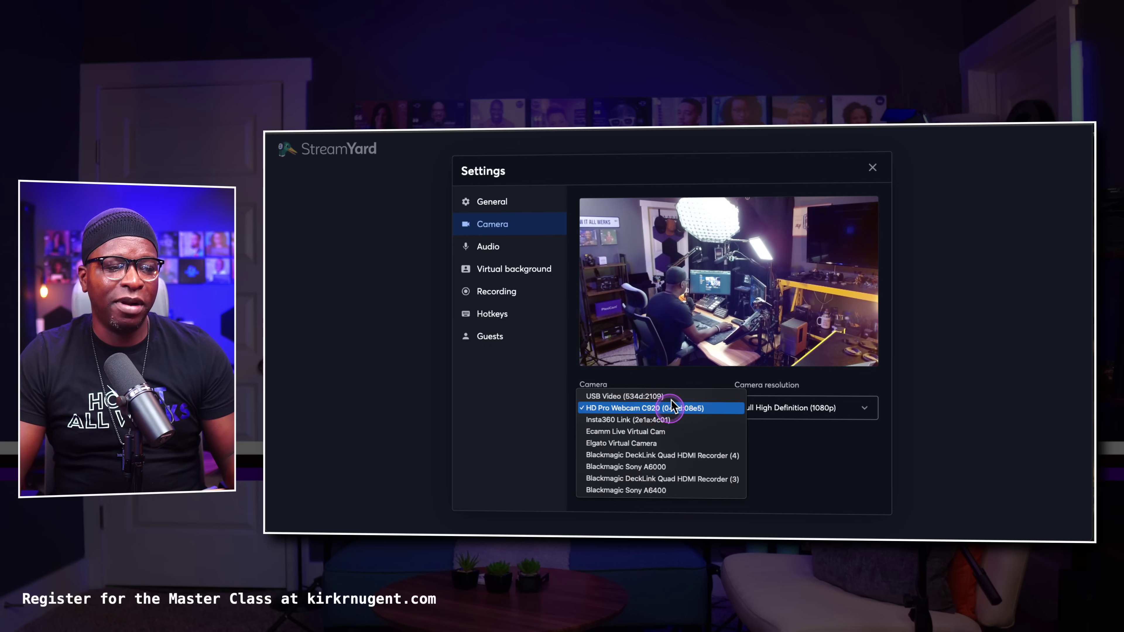
click(673, 419)
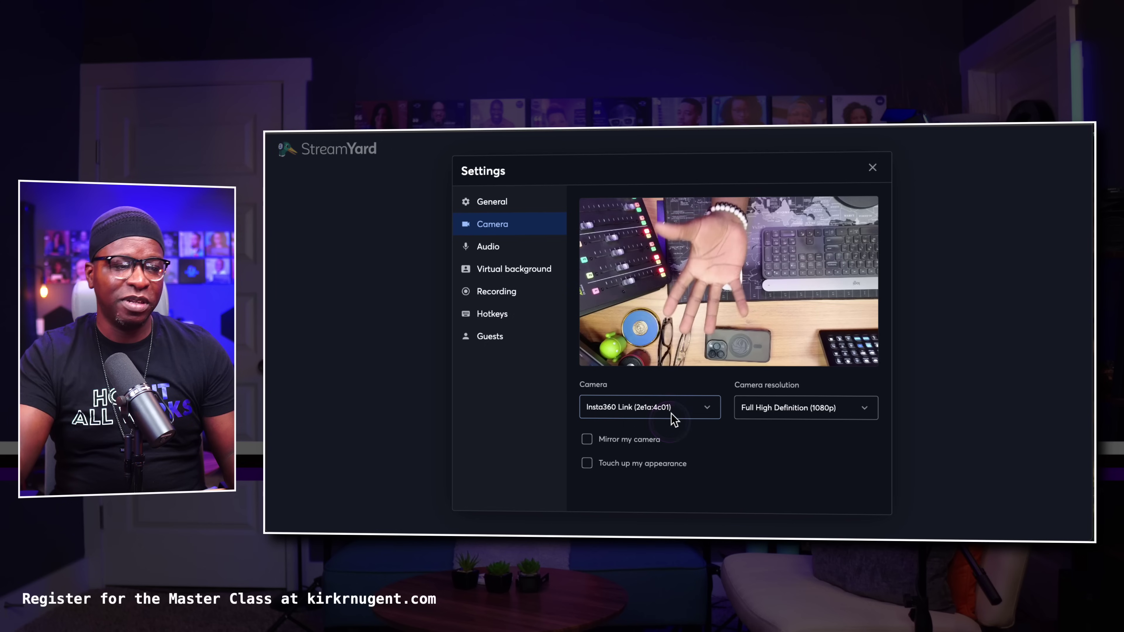
click(677, 406)
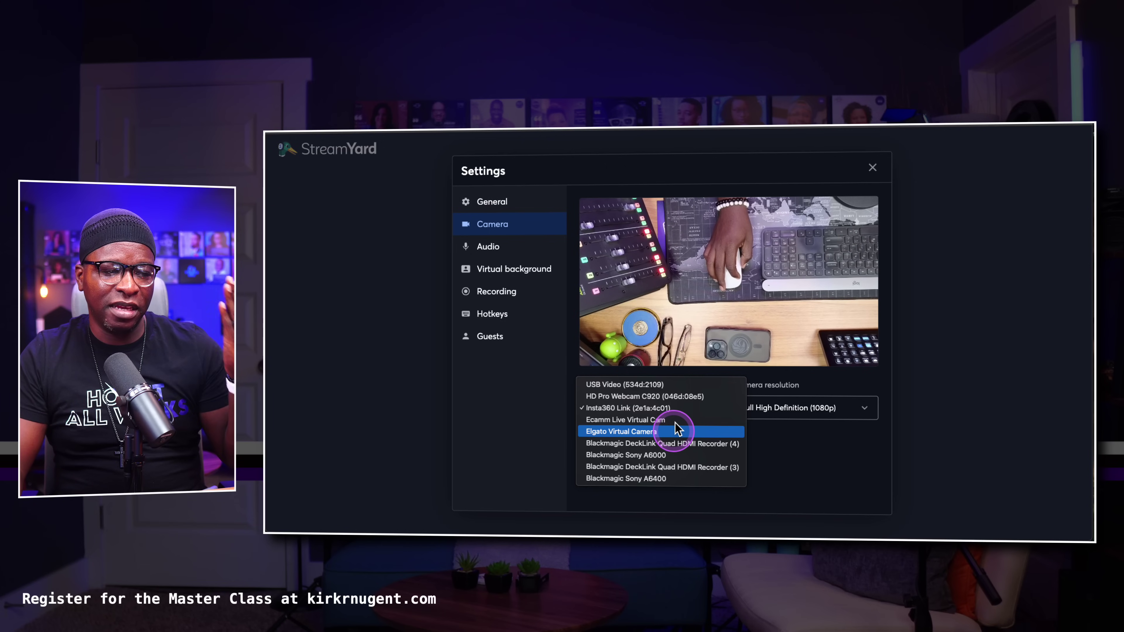
click(668, 385)
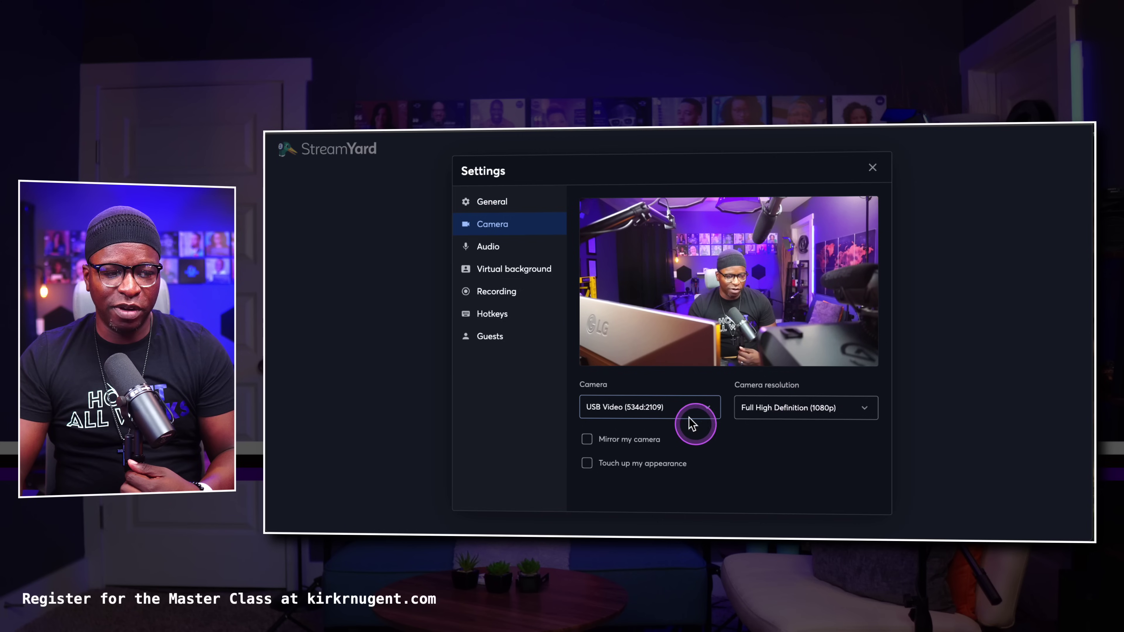
Leave camera mirroring and appearance touch-up both off after testing them
click(631, 438)
click(630, 438)
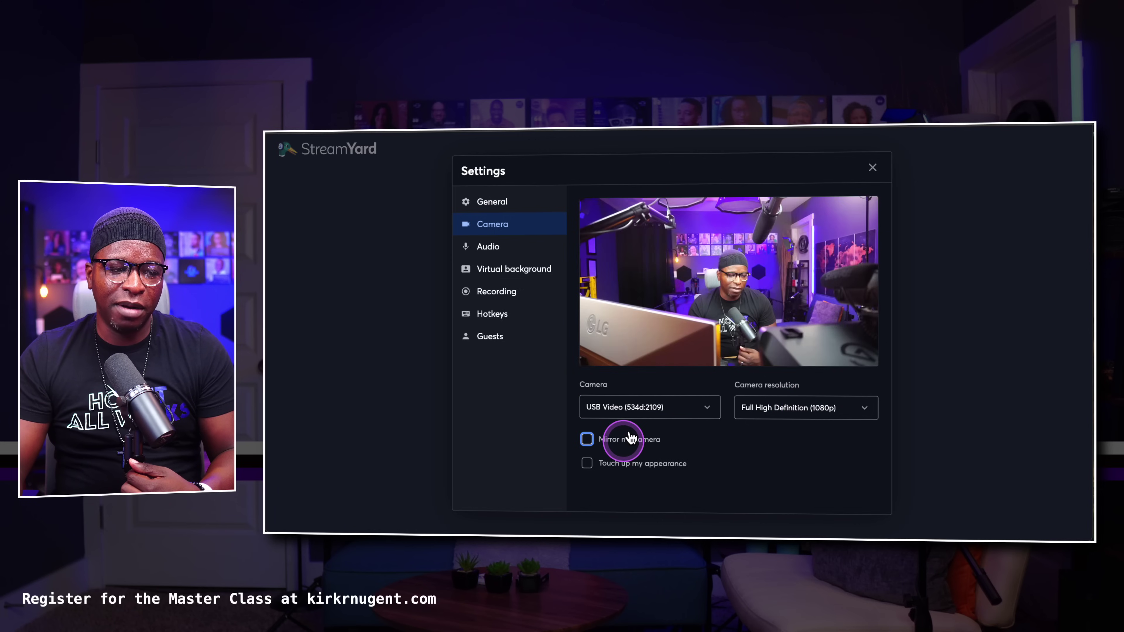
click(630, 438)
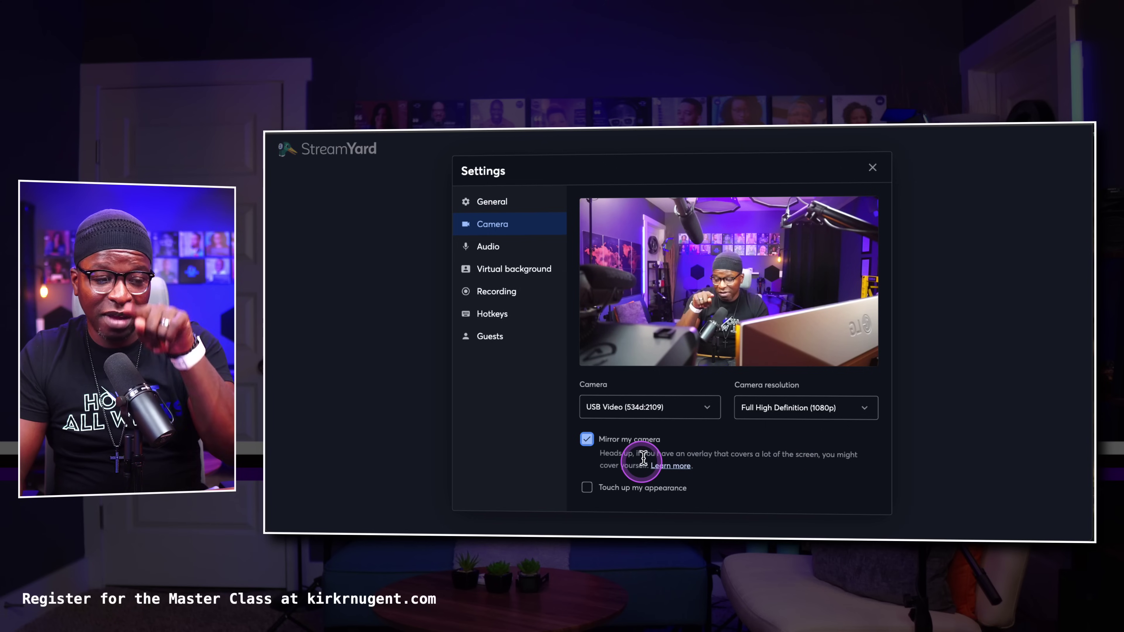
click(590, 436)
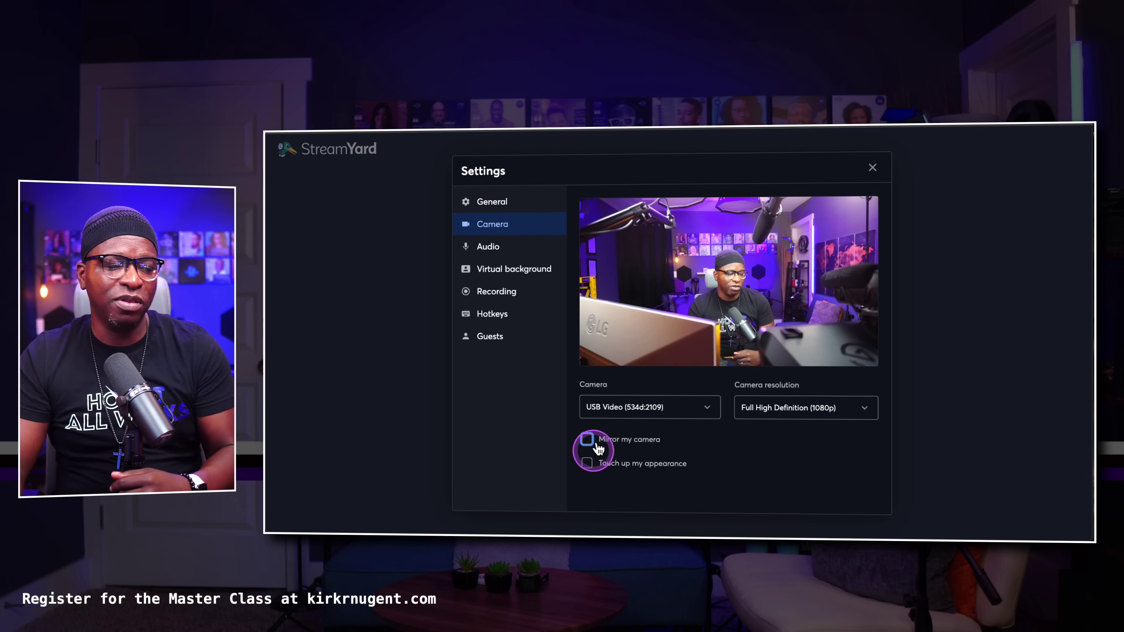
click(589, 461)
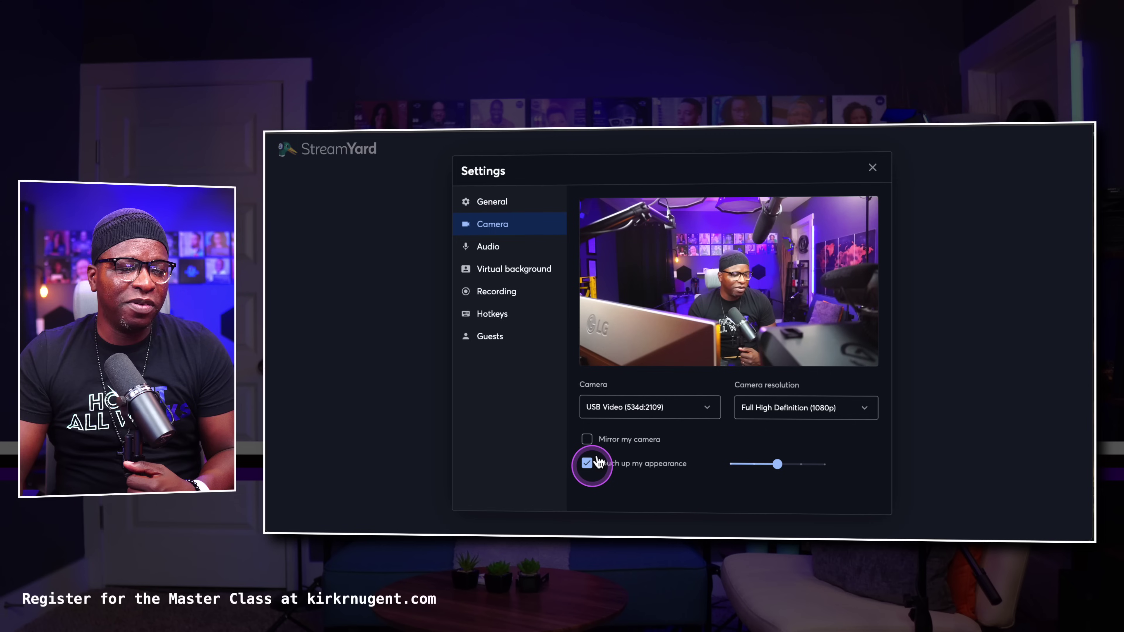
click(587, 463)
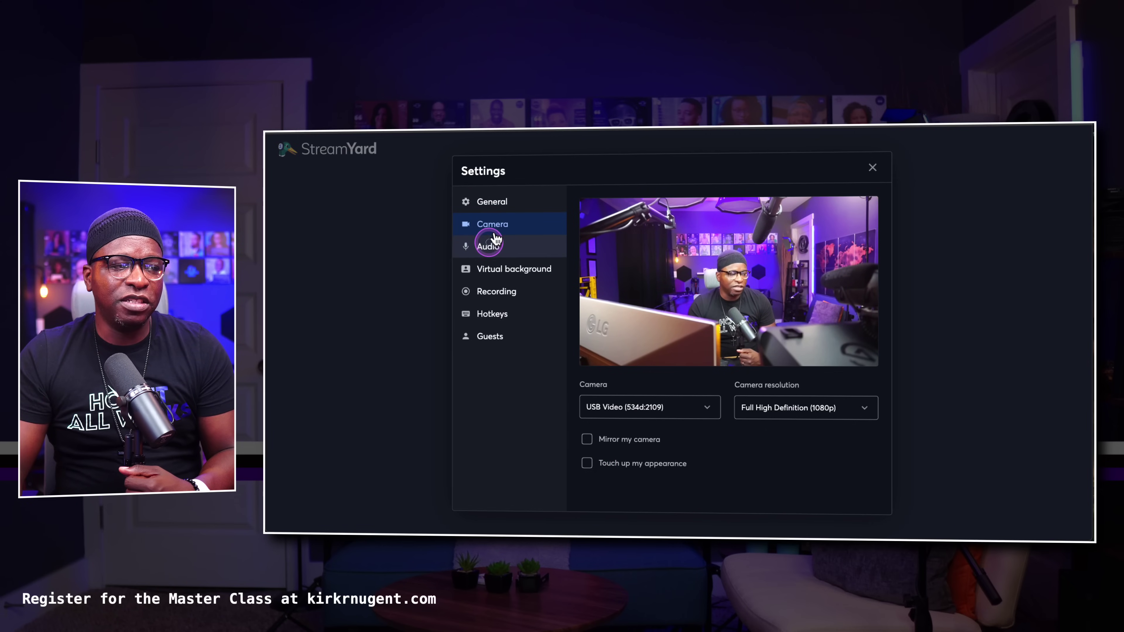
Review the microphone list in Audio settings, keeping New Mic (Virtual) selected
click(505, 246)
click(627, 225)
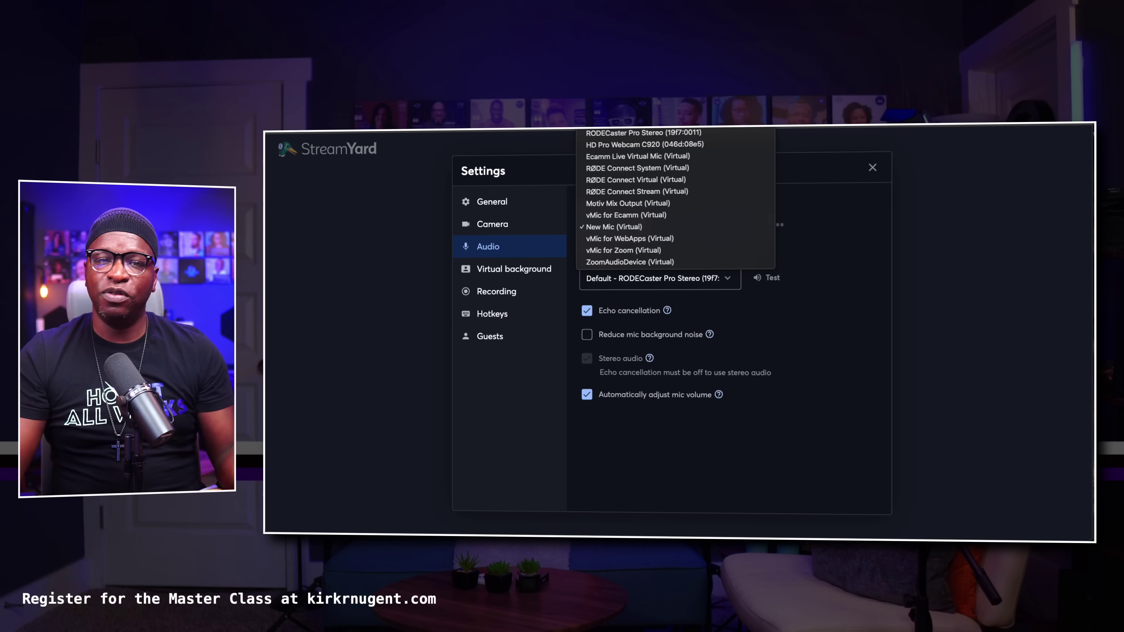
click(850, 256)
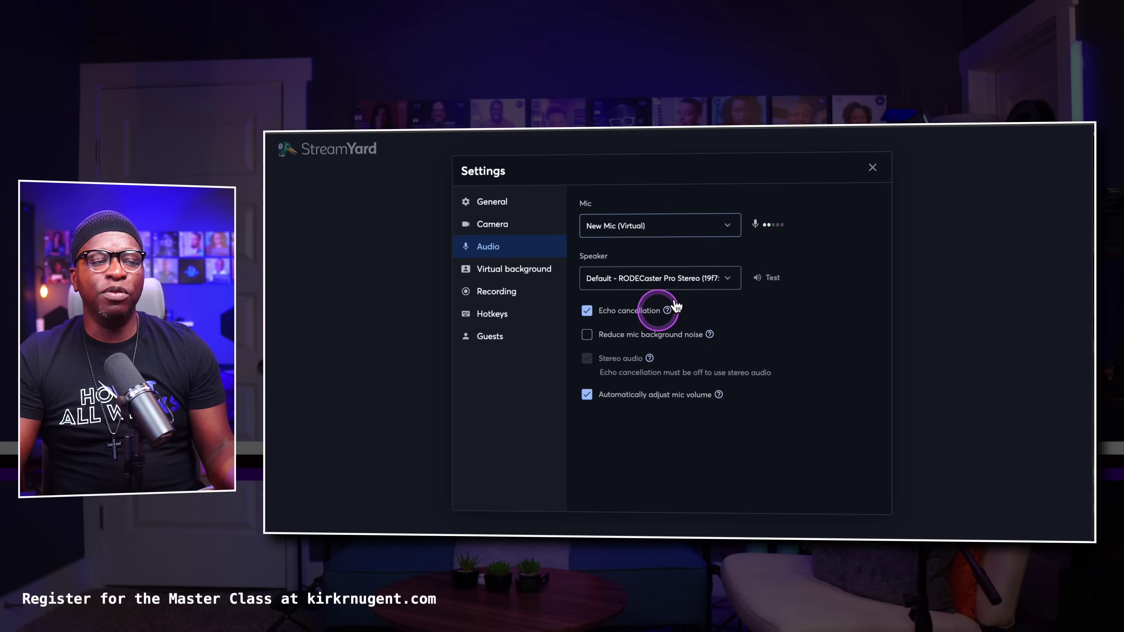
mouse_move(673, 307)
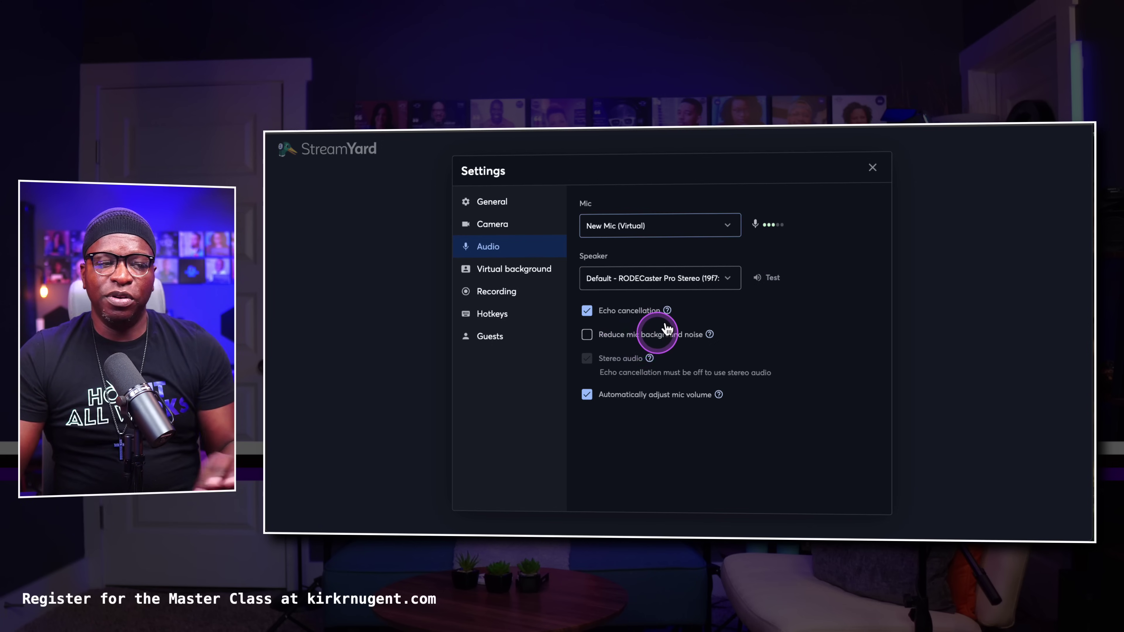
mouse_move(721, 330)
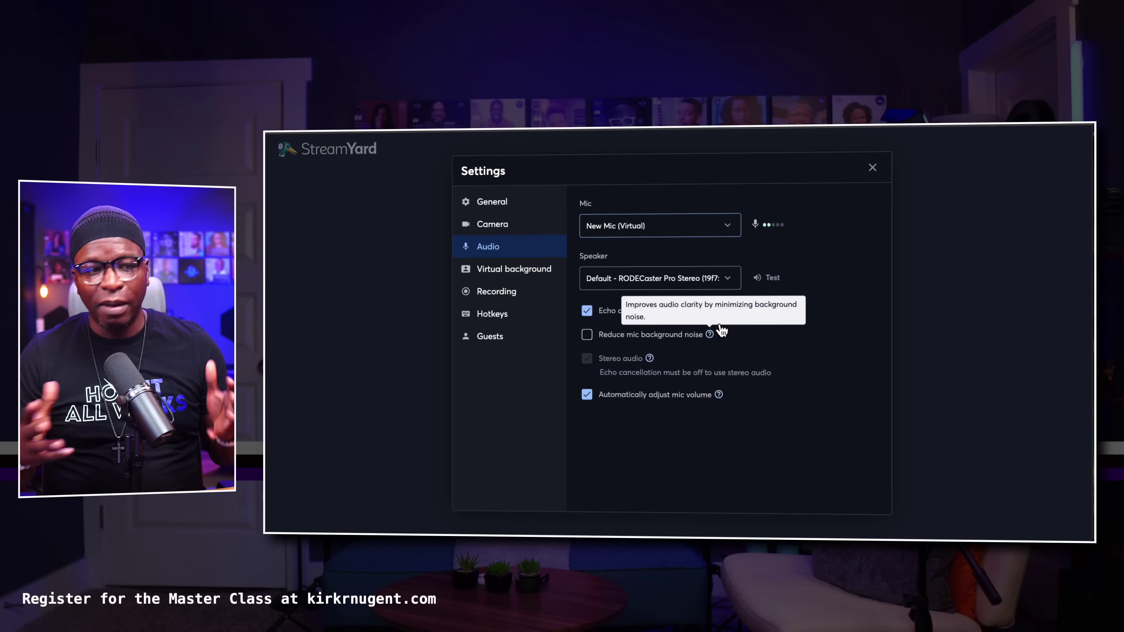
click(778, 337)
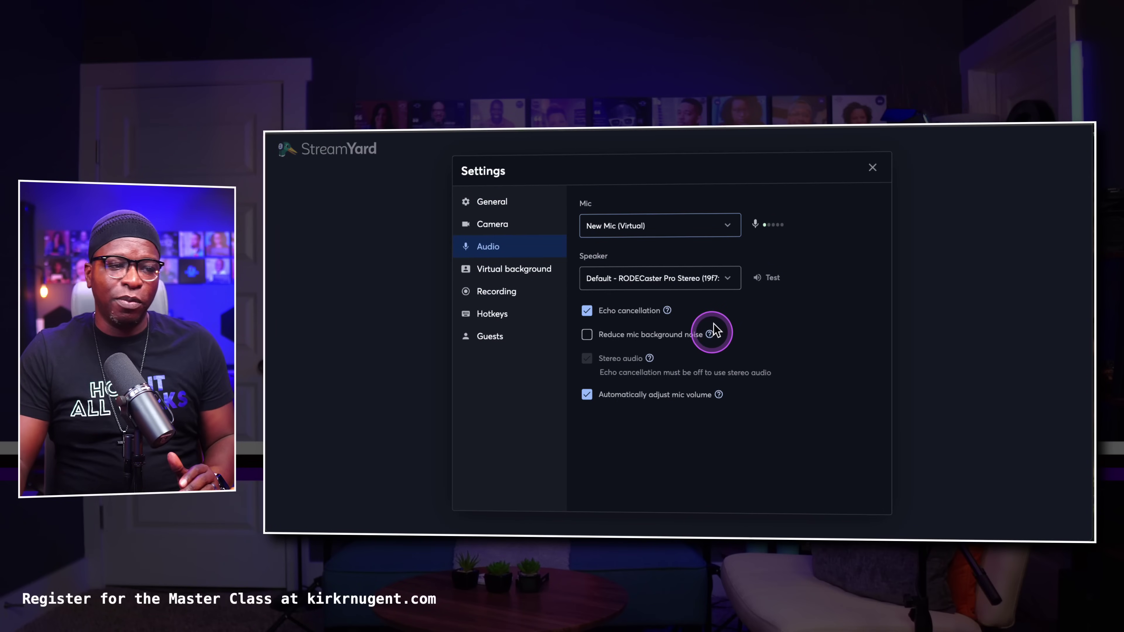
mouse_move(713, 323)
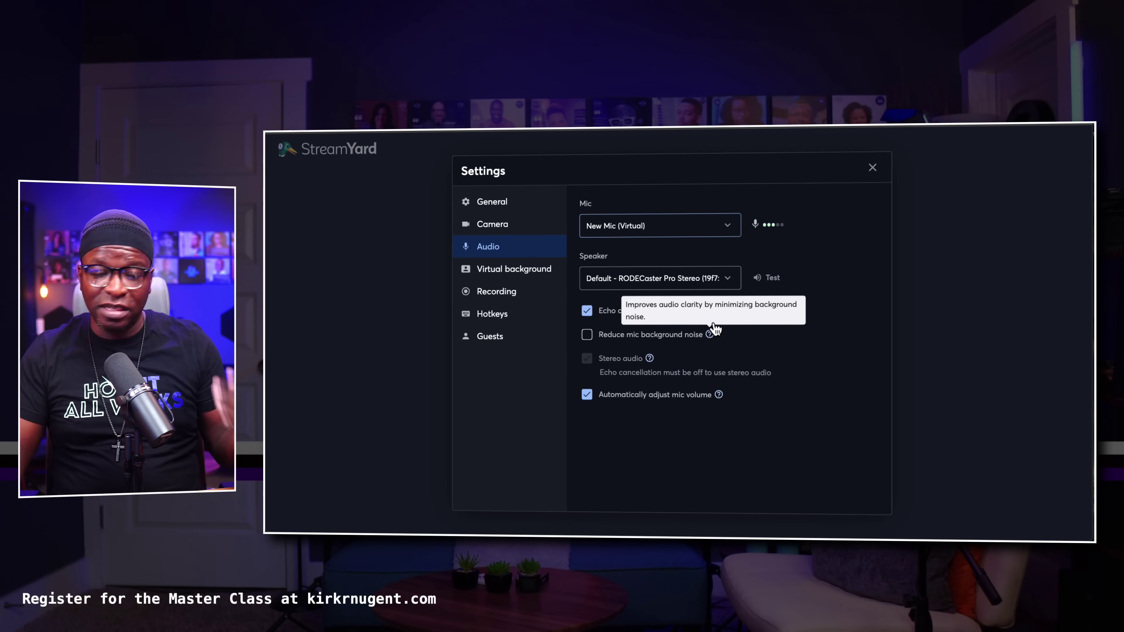
click(795, 342)
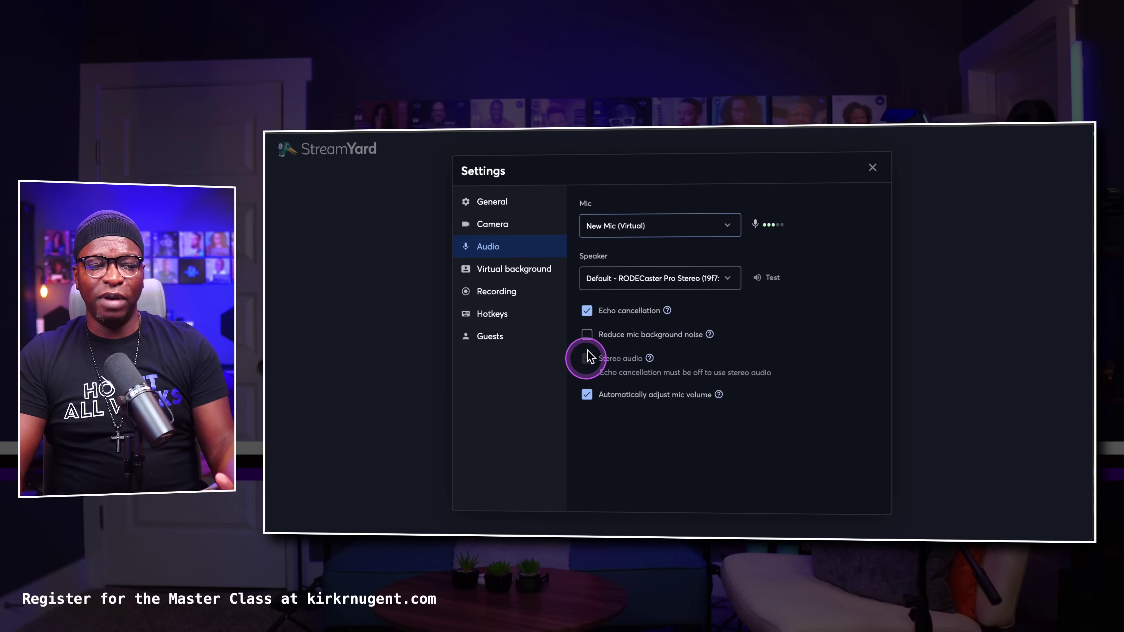
Disable echo cancellation and automatic mic volume, leaving manual mic volume at 100
click(587, 311)
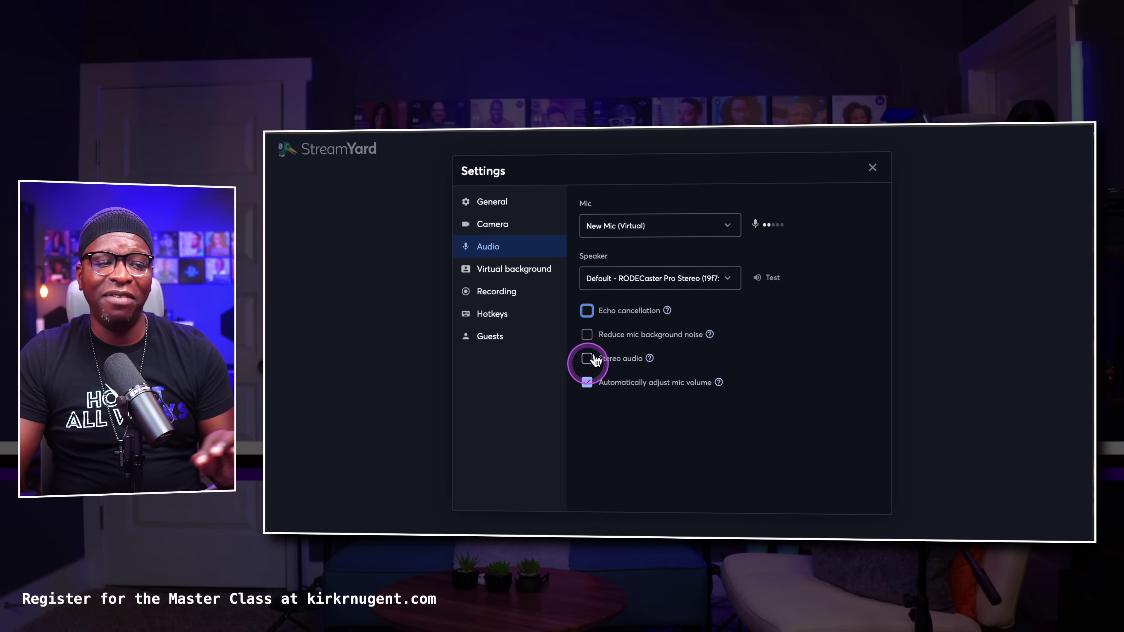
click(591, 380)
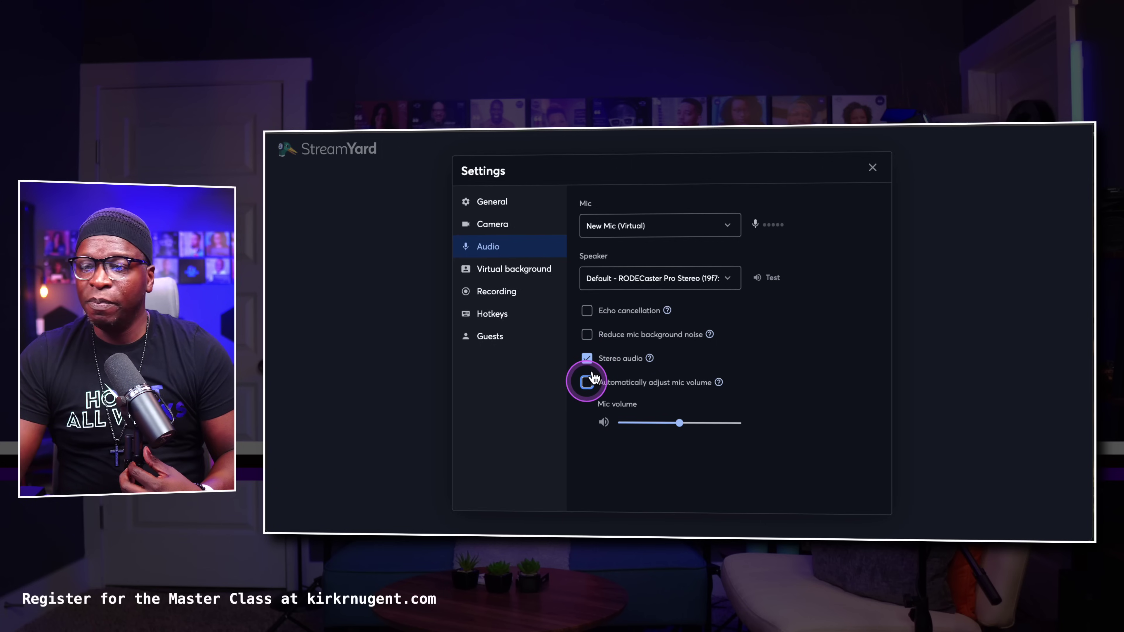
mouse_move(681, 417)
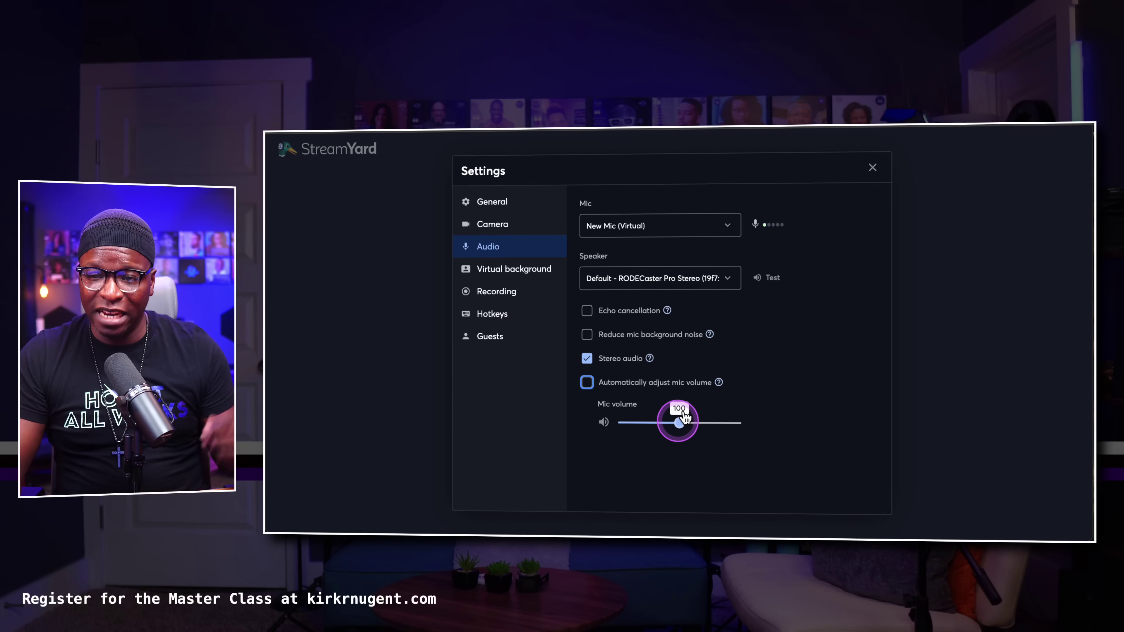
click(593, 380)
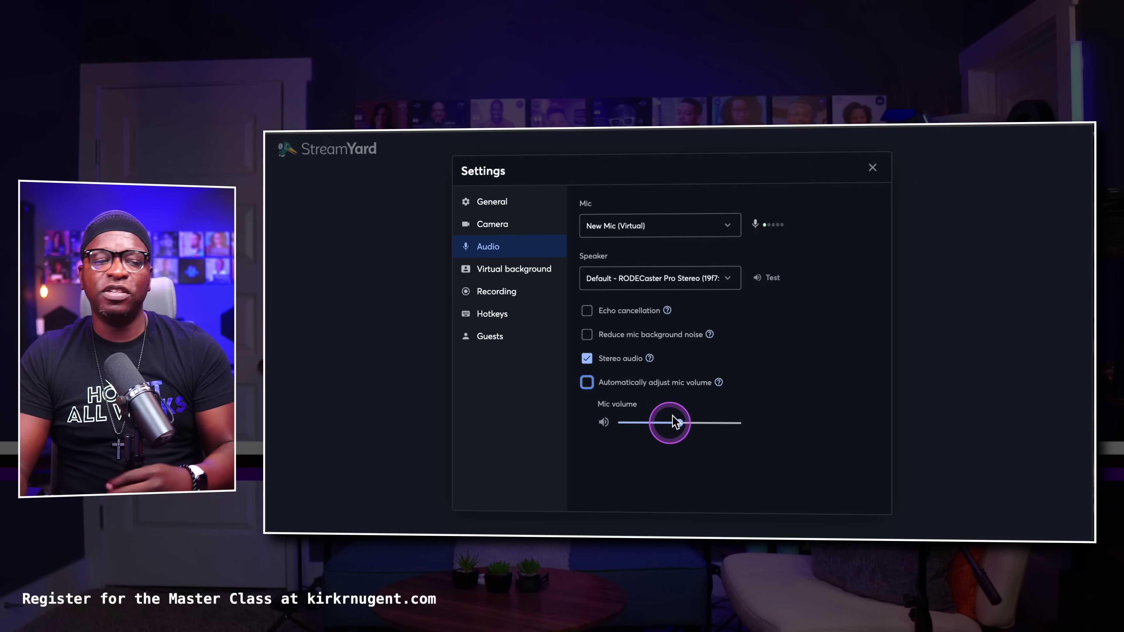
click(686, 418)
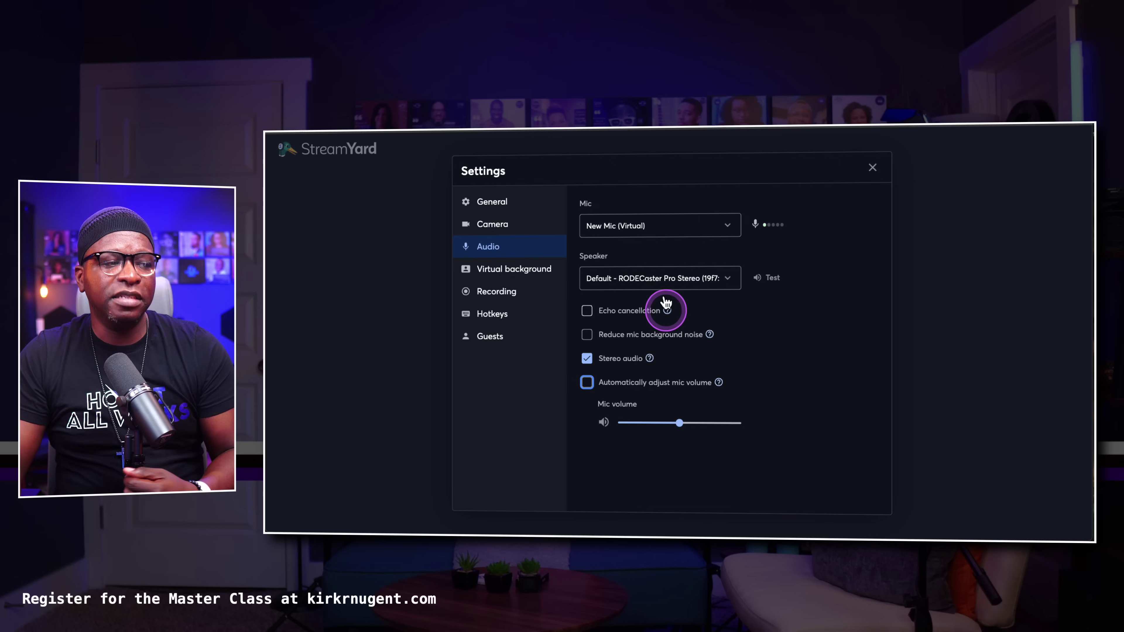
Check virtual background, try Light appearance in General, keep Dark, and close settings
click(527, 265)
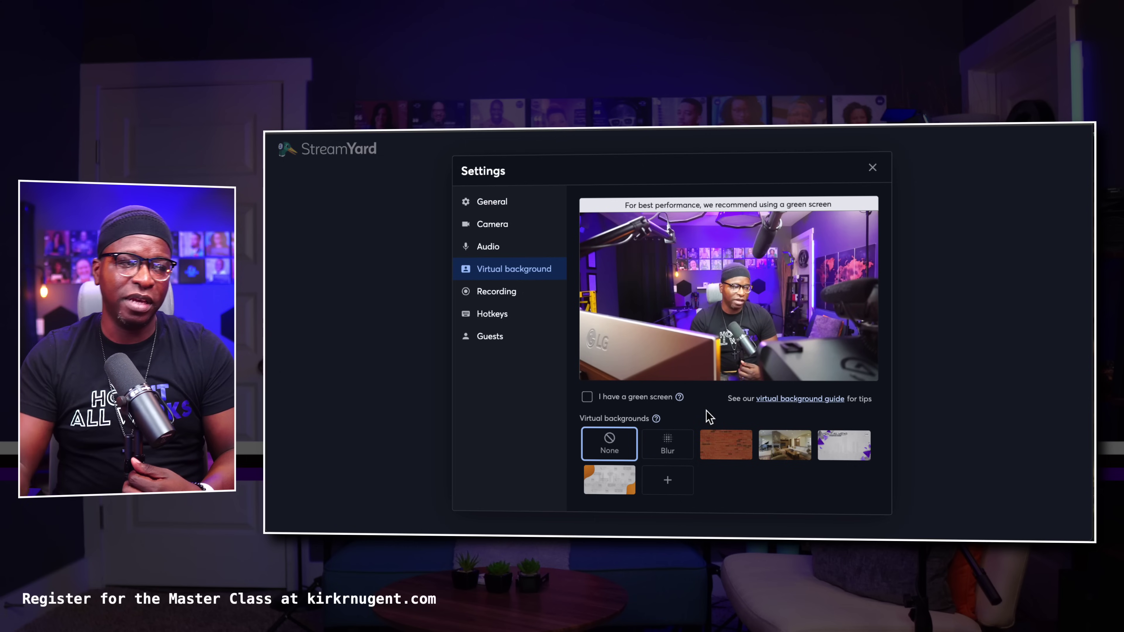
click(483, 202)
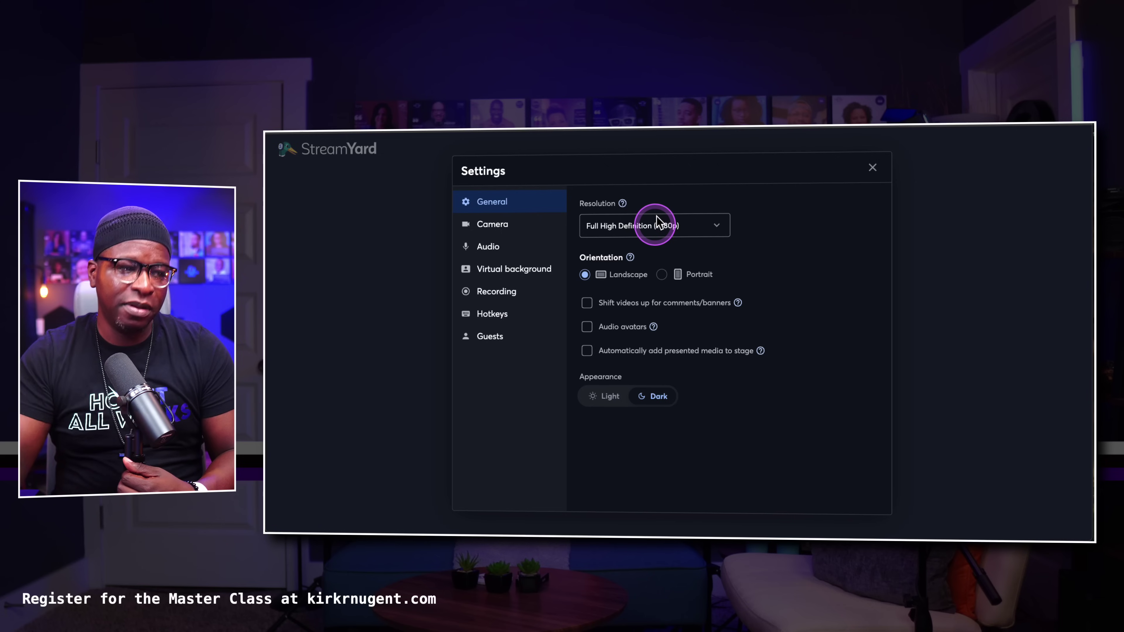
click(614, 393)
click(656, 394)
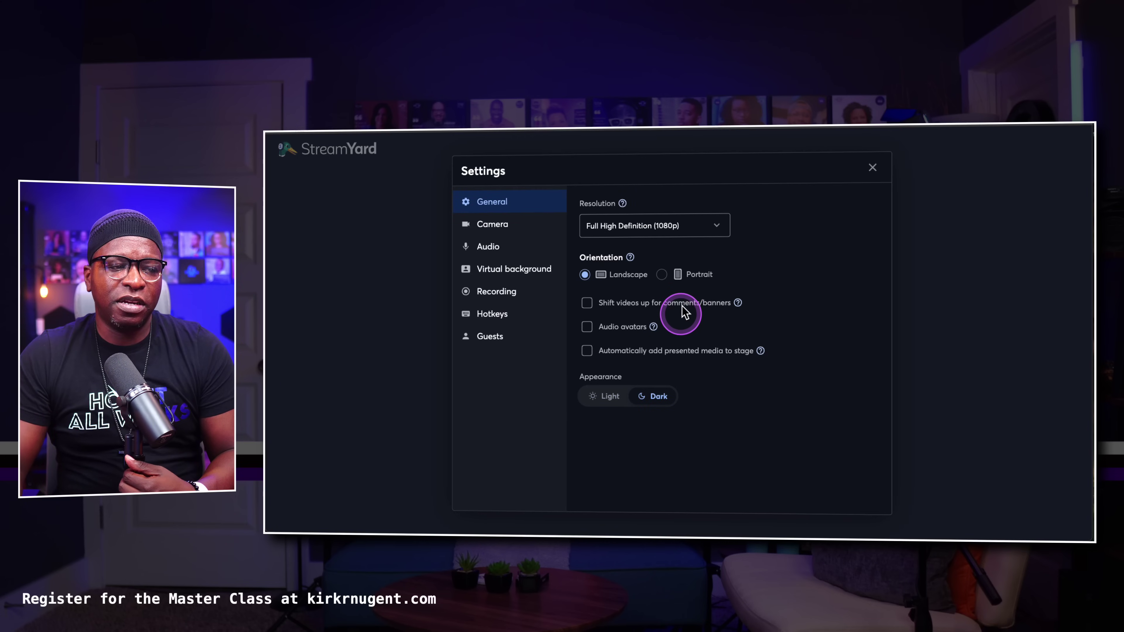
click(880, 166)
Enter the studio and open, then close, the Scenes panel
click(680, 474)
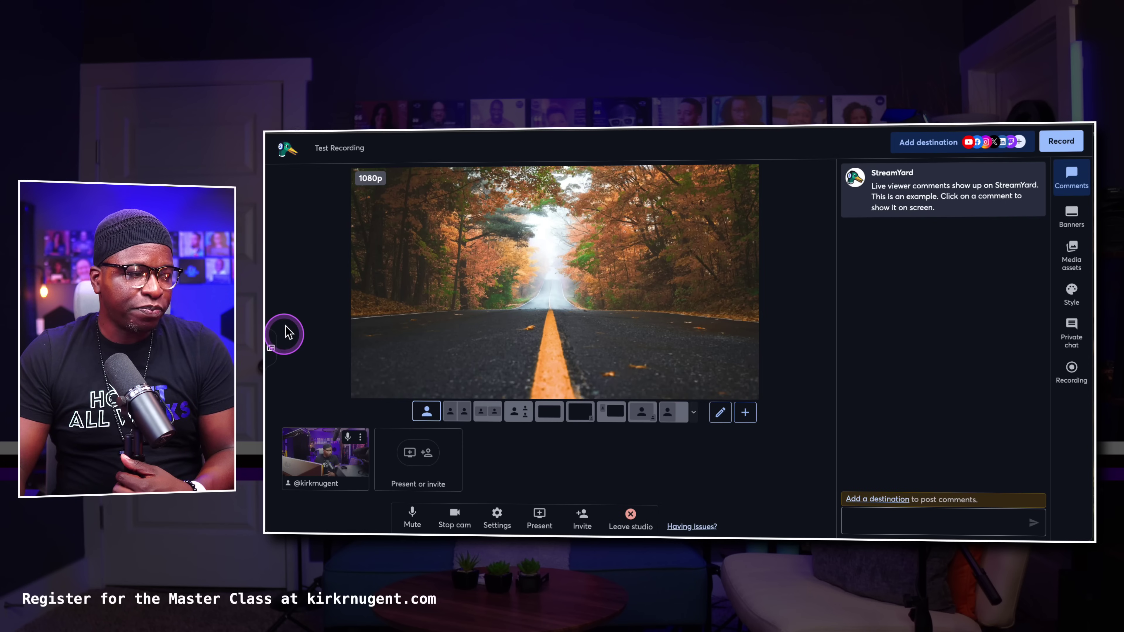
click(273, 339)
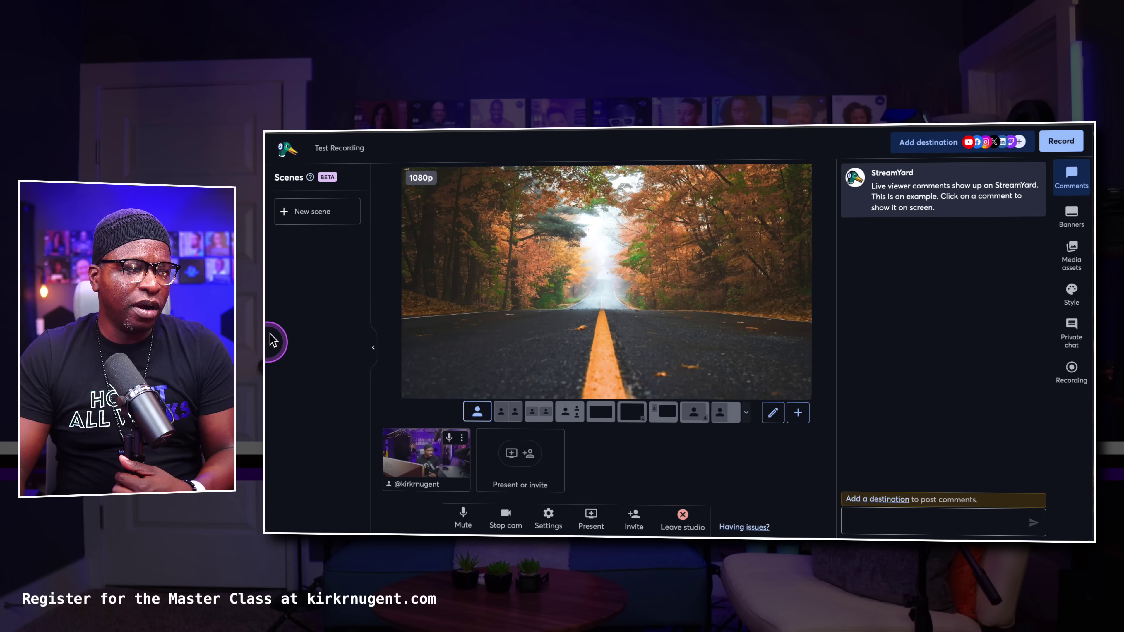
click(371, 340)
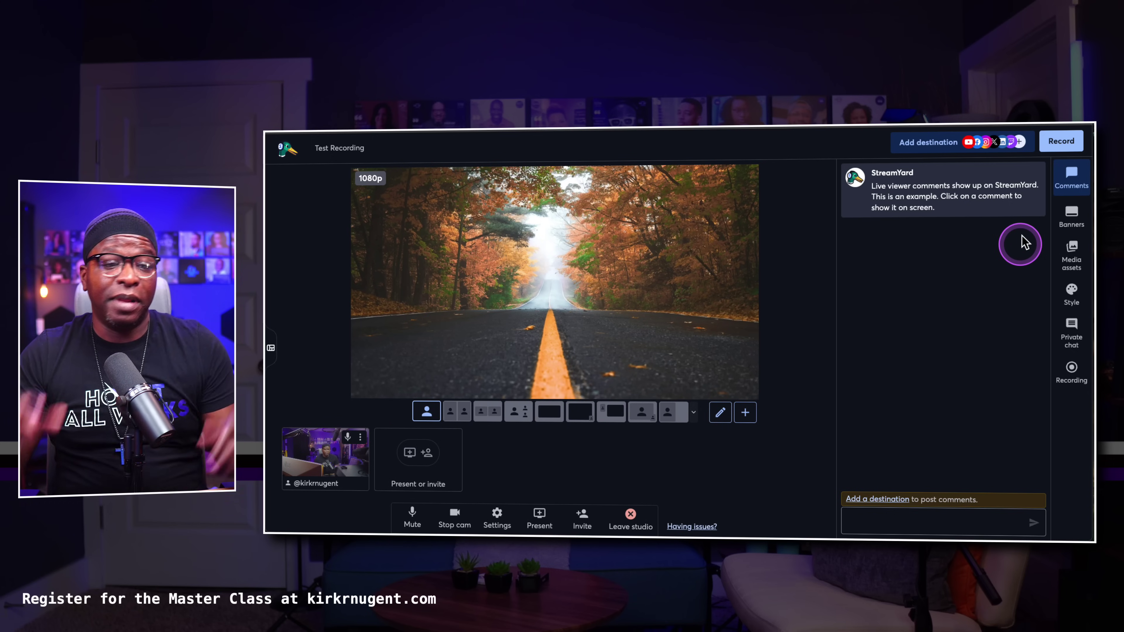
Switch the brand from PreachDat to Blank from the Media assets panel
click(1073, 253)
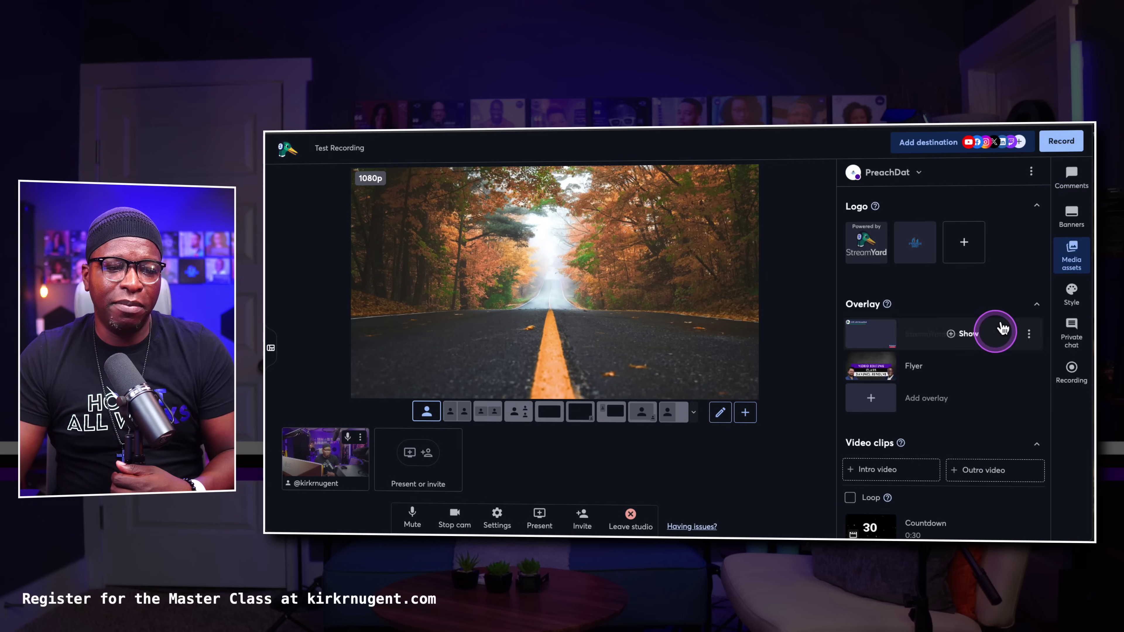
scroll(1000, 330, down, 10)
scroll(1000, 330, up, 10)
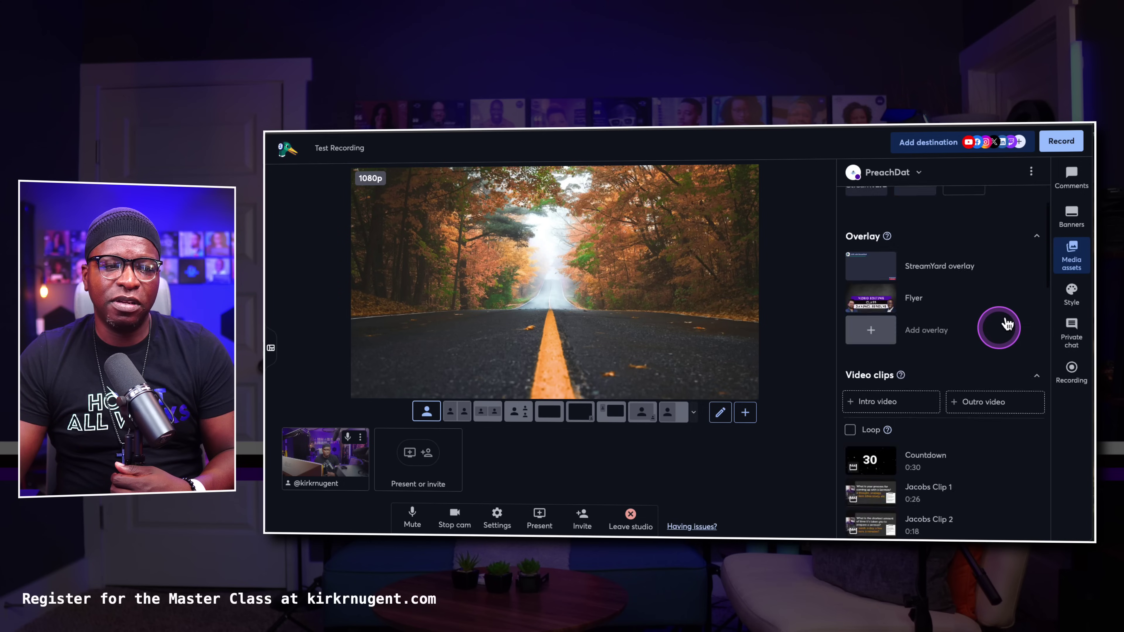
click(893, 173)
click(868, 421)
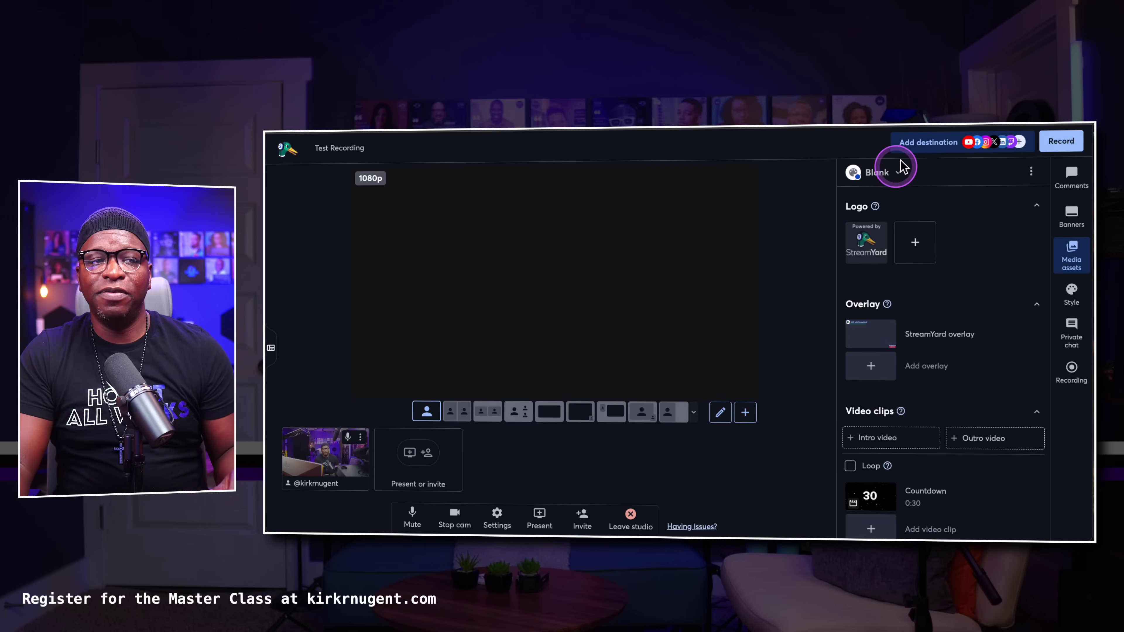
click(898, 172)
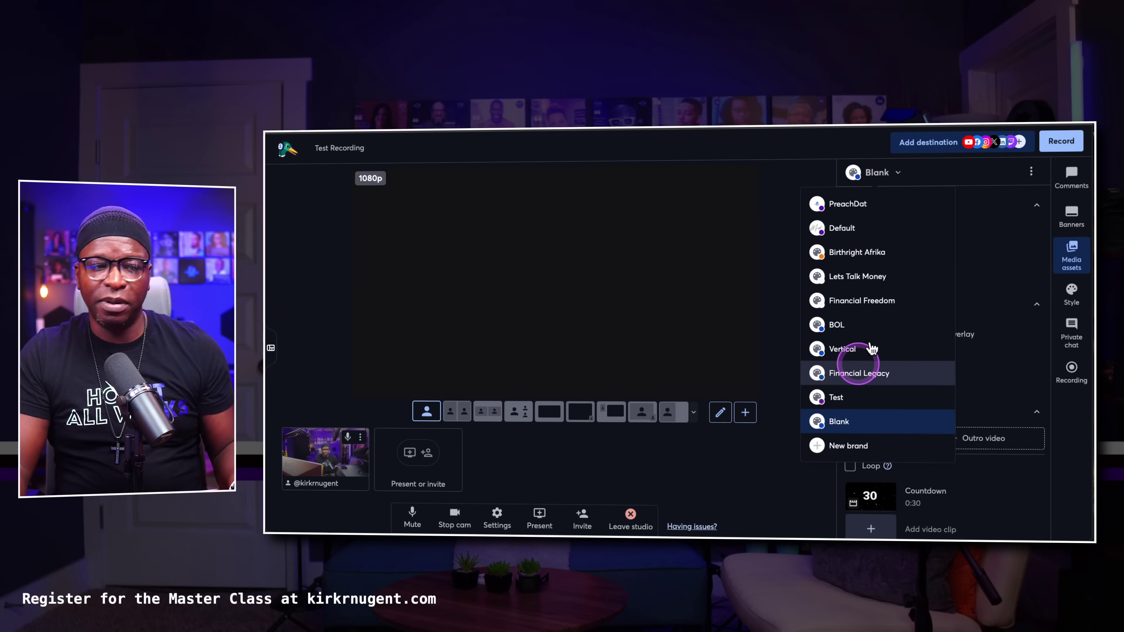
click(1071, 242)
click(1067, 252)
click(934, 339)
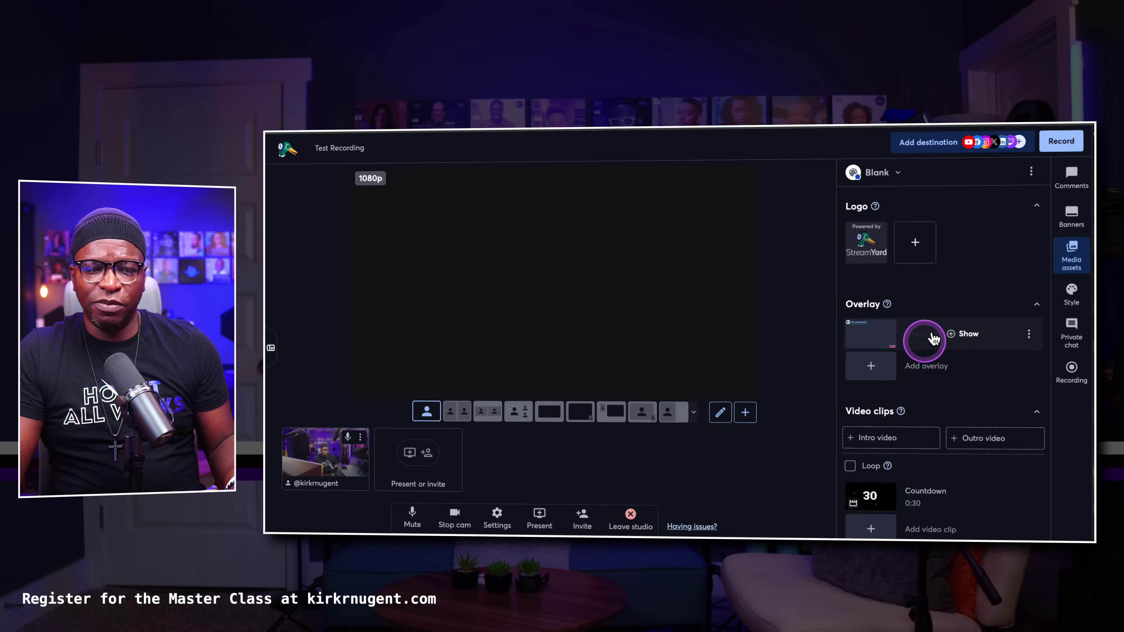
scroll(934, 339, down, 5)
scroll(1034, 269, up, 5)
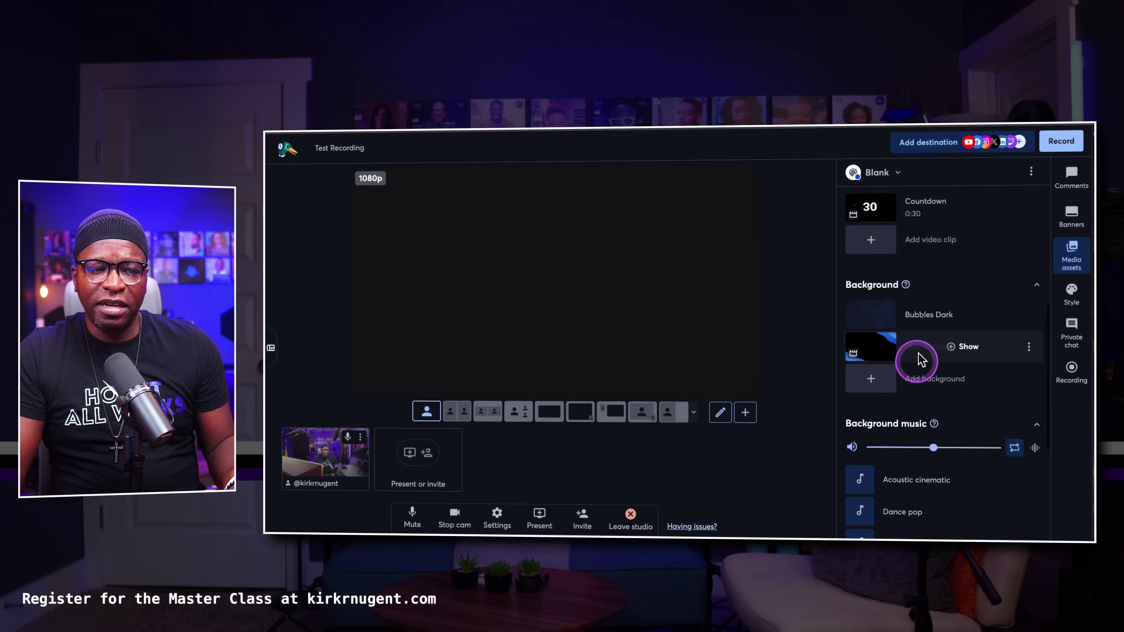
scroll(919, 354, down, 5)
scroll(929, 358, up, 7)
scroll(919, 357, down, 2)
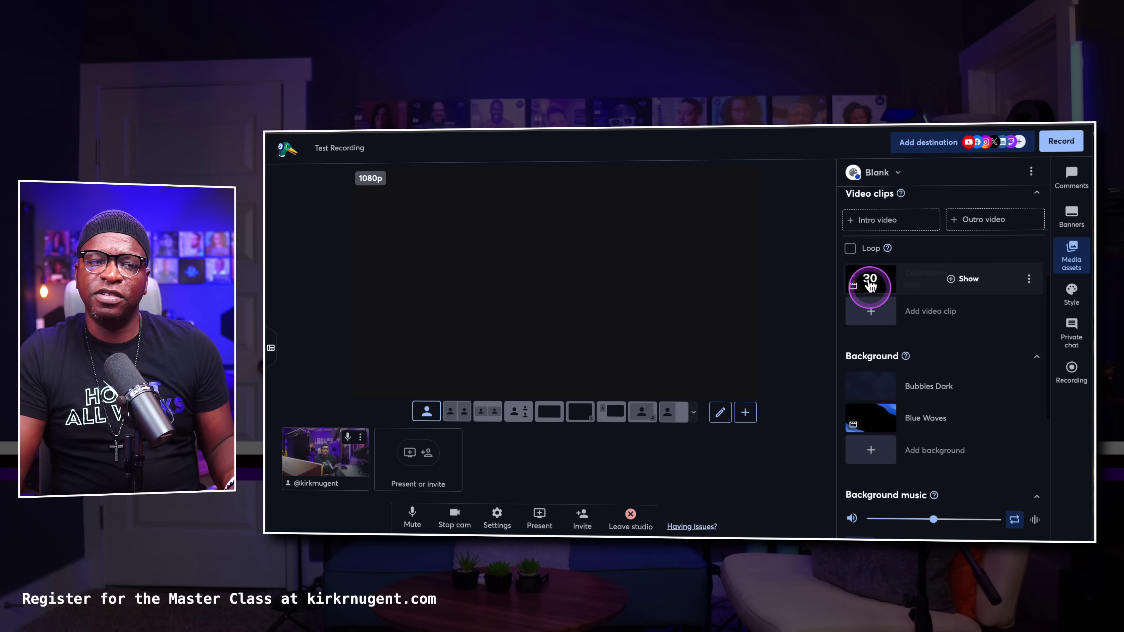
scroll(915, 301, down, 1)
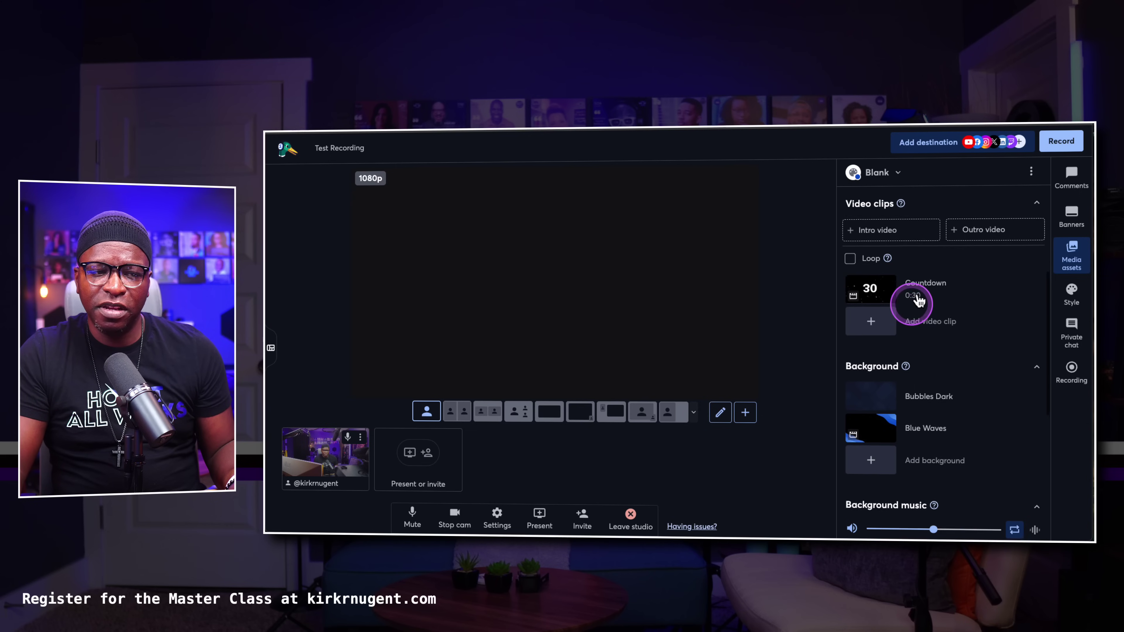
scroll(912, 355, up, 5)
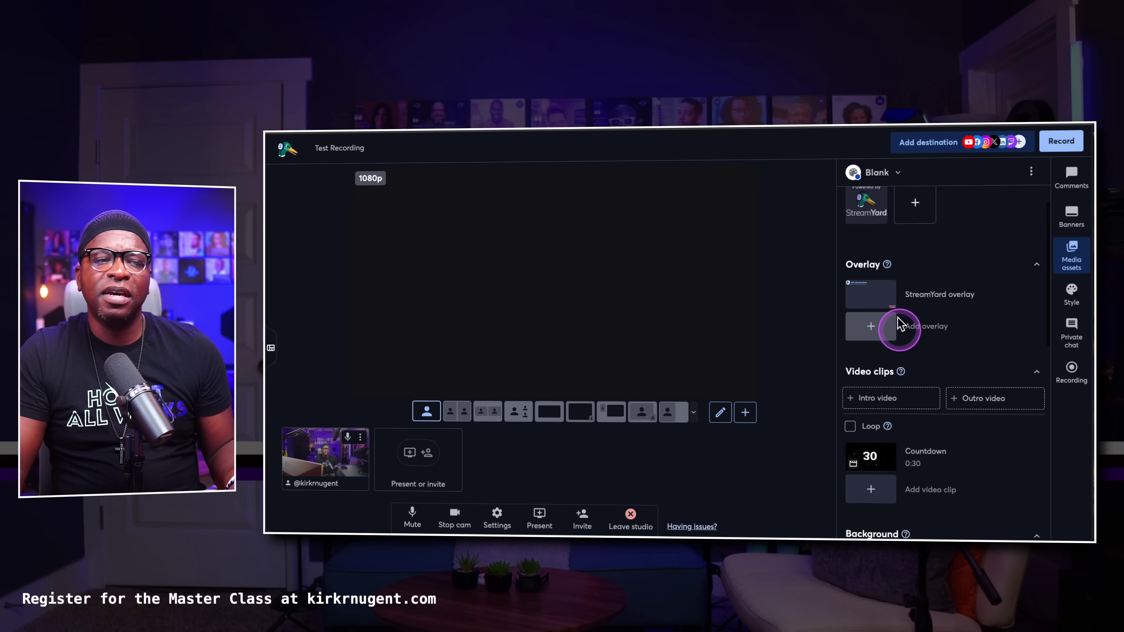
scroll(915, 303, up, 1)
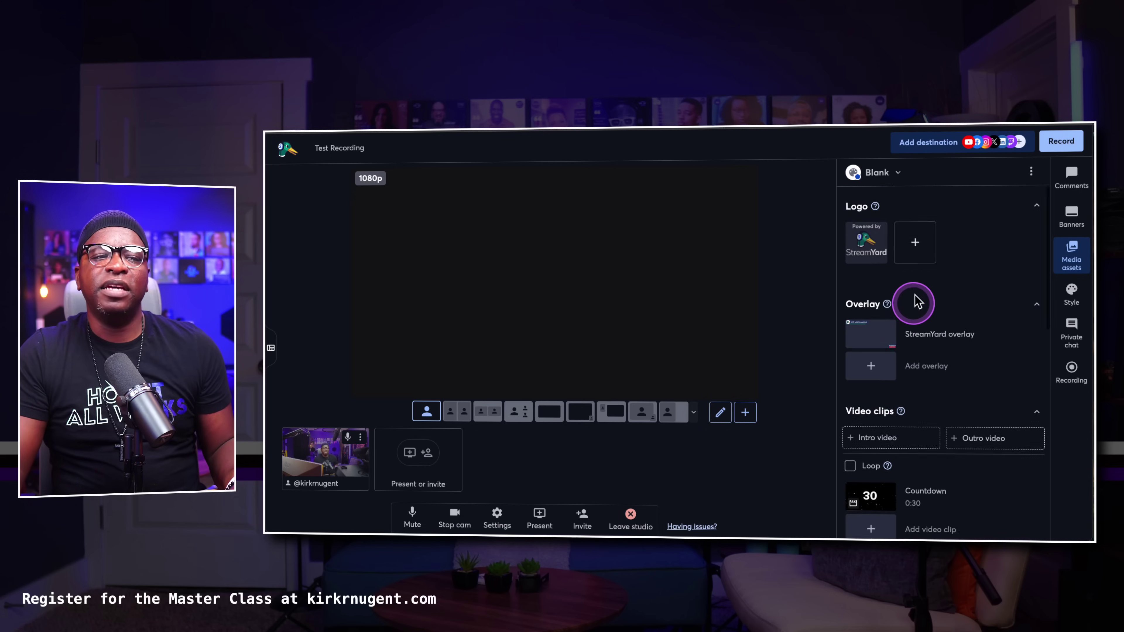
Switch the brand to Default and browse its media assets
click(881, 171)
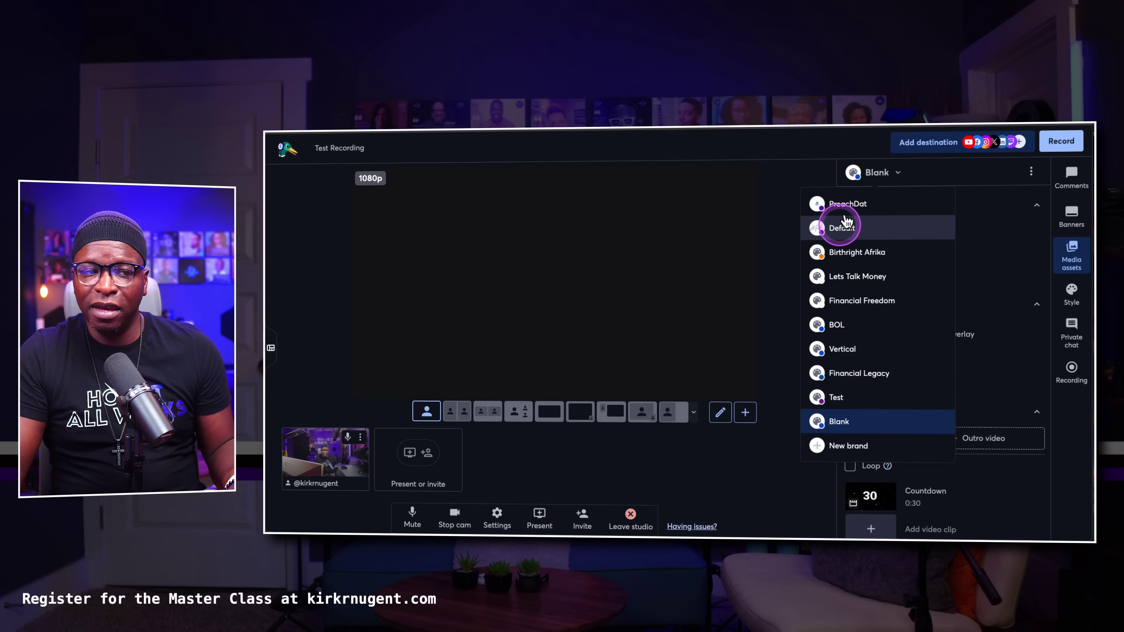
click(846, 226)
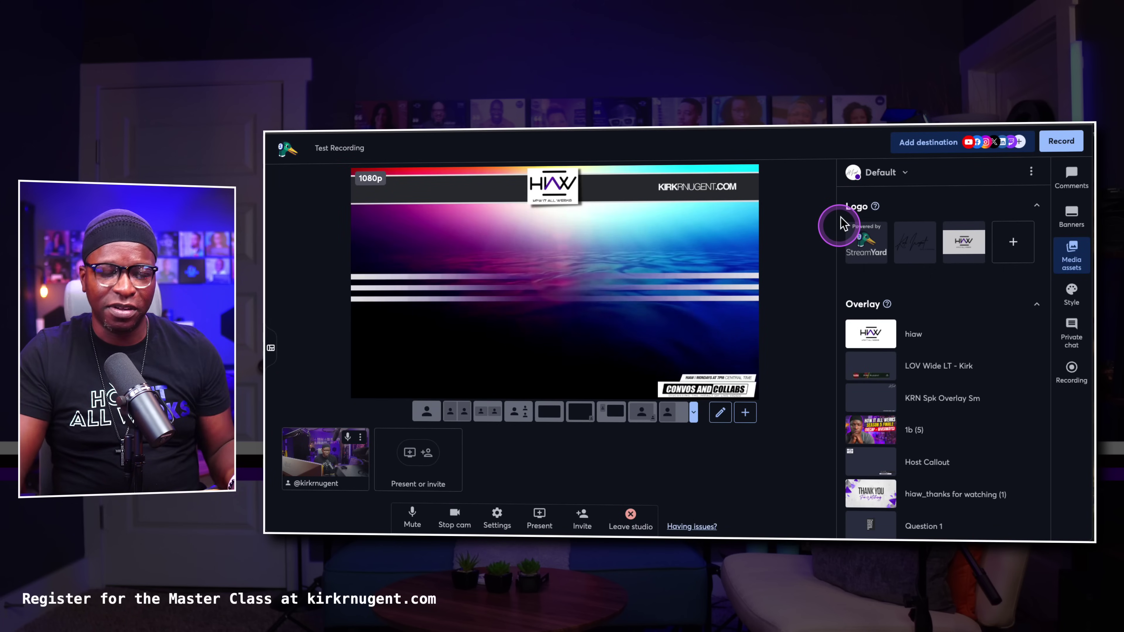
scroll(926, 306, down, 1)
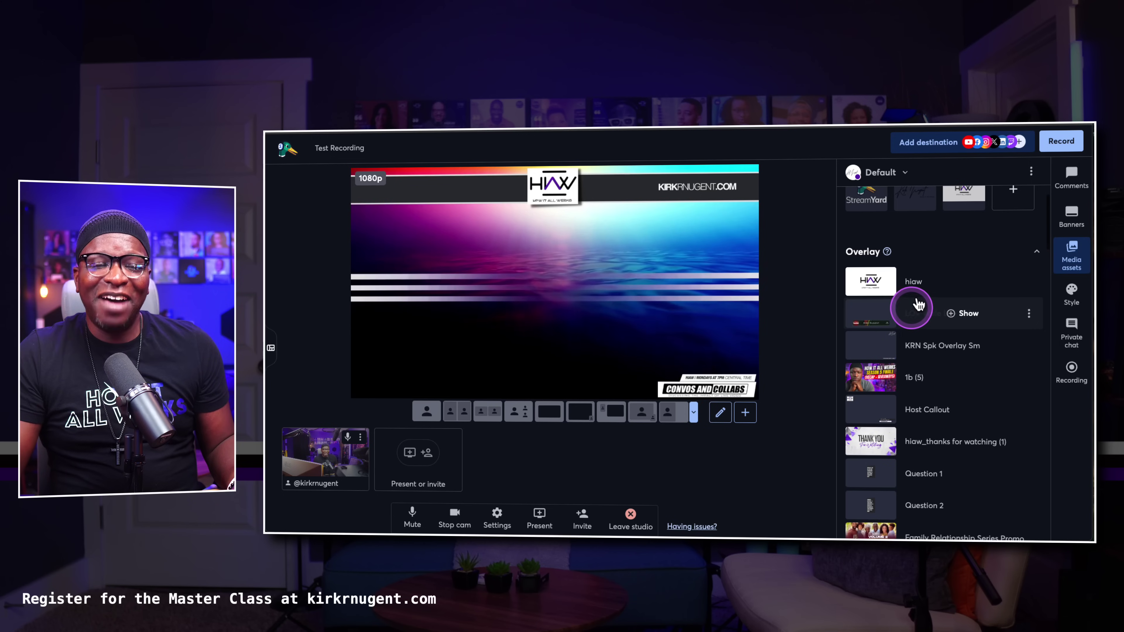
scroll(891, 296, down, 3)
scroll(891, 310, up, 4)
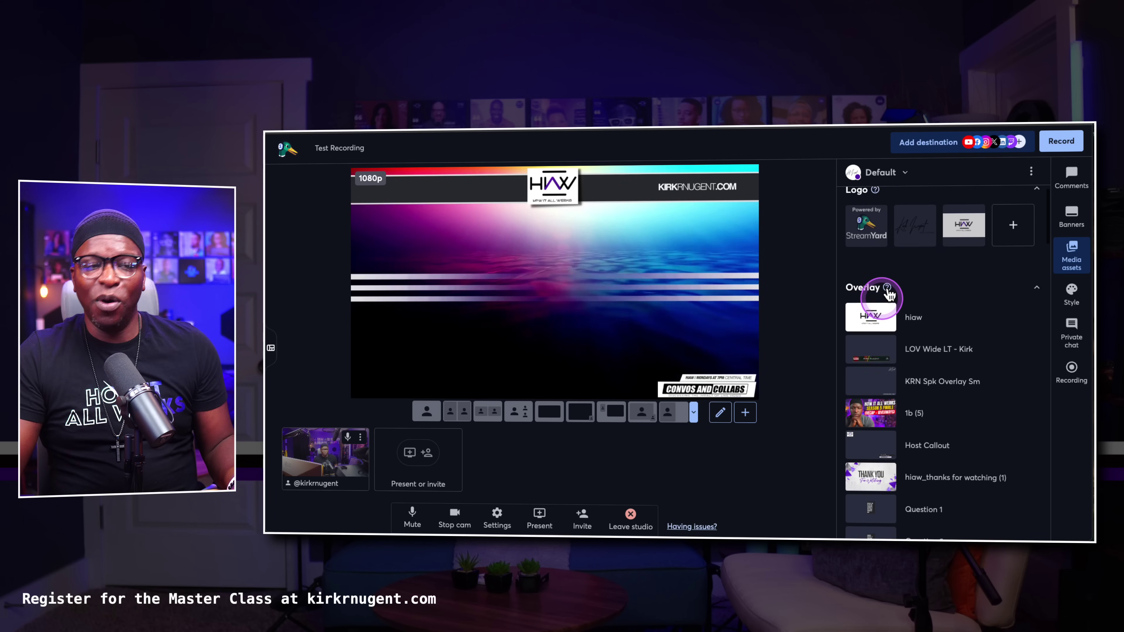
Try the hiaw, name lower-third and small speaker overlays, then hide all overlays
click(885, 333)
click(883, 366)
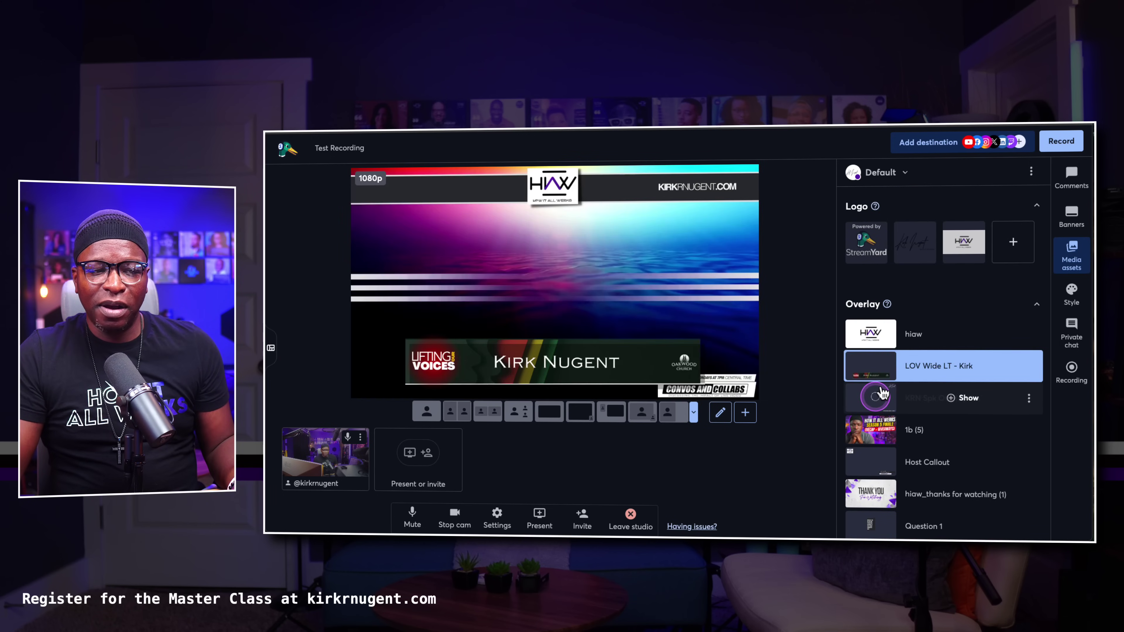
click(882, 394)
click(883, 333)
click(883, 333)
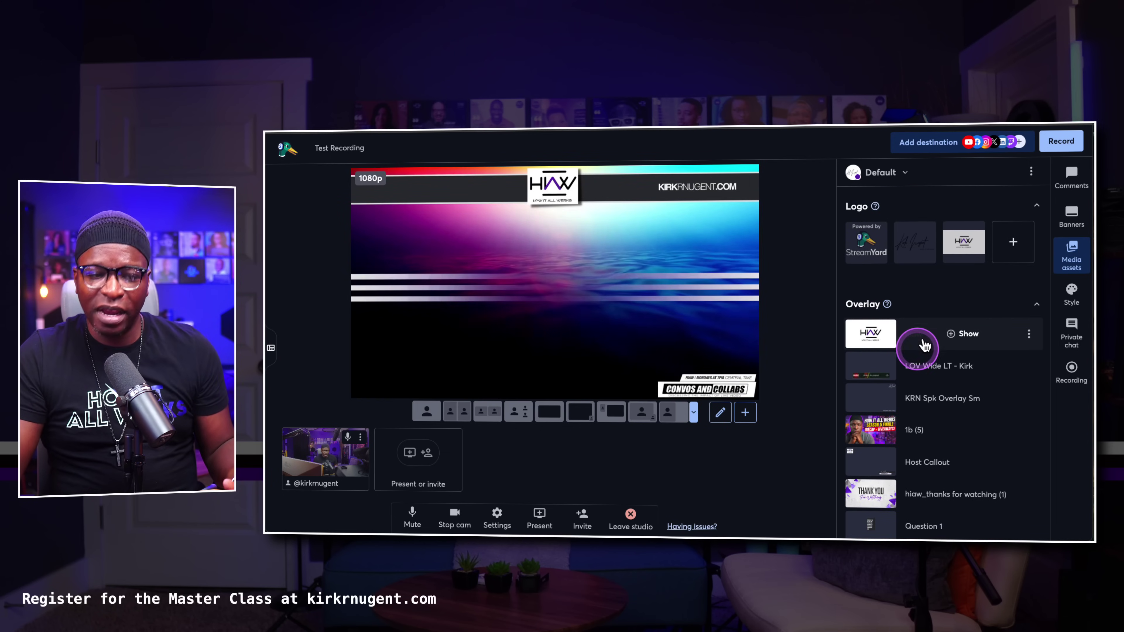
Play and remove the HIAW Intro and HIAW Merch clips on stage
scroll(899, 337, down, 8)
scroll(912, 346, down, 3)
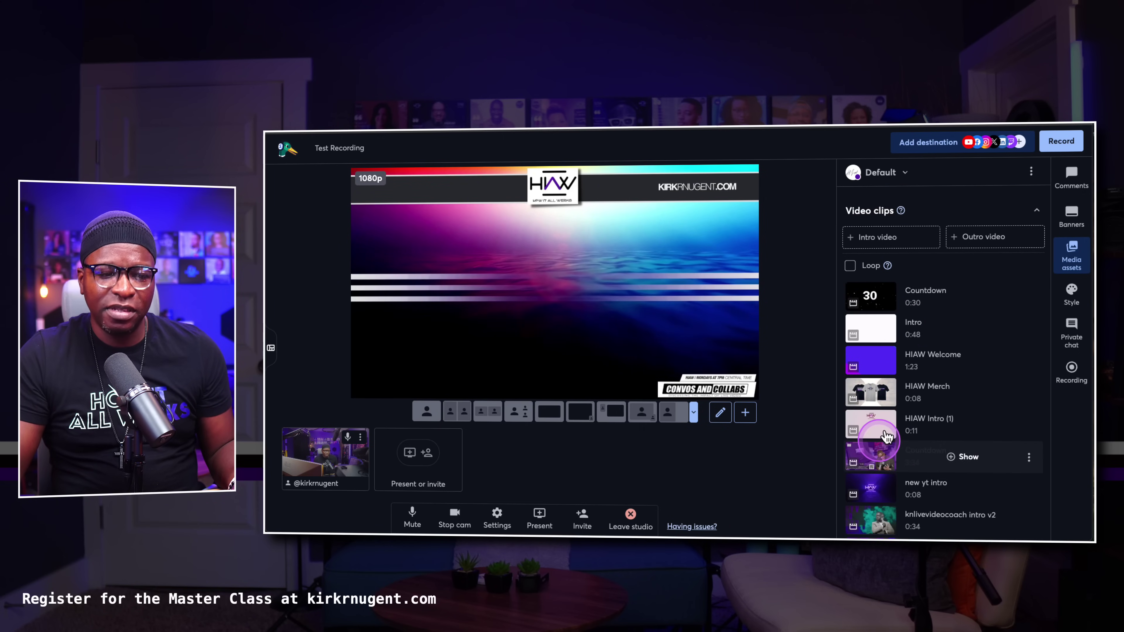
click(886, 423)
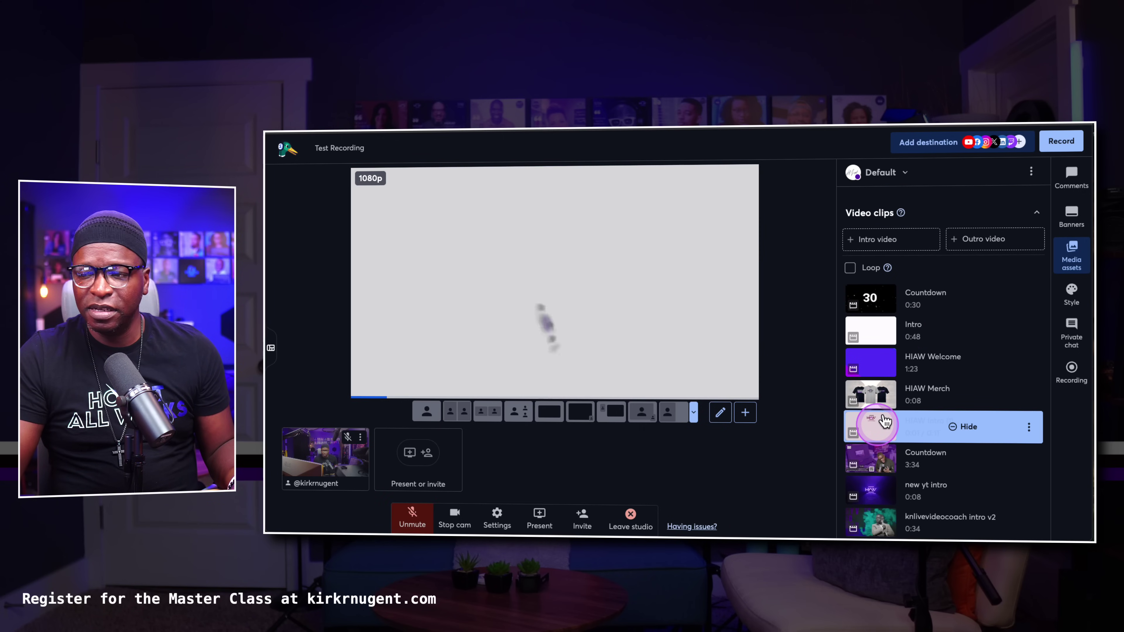
click(886, 423)
click(893, 392)
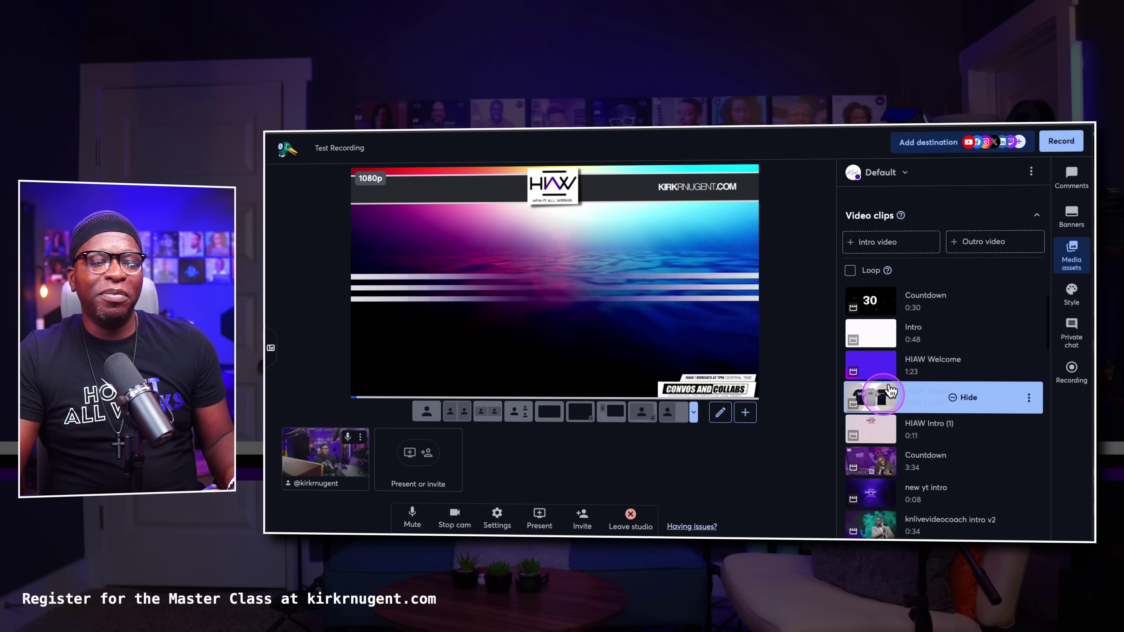
click(939, 392)
scroll(941, 391, down, 8)
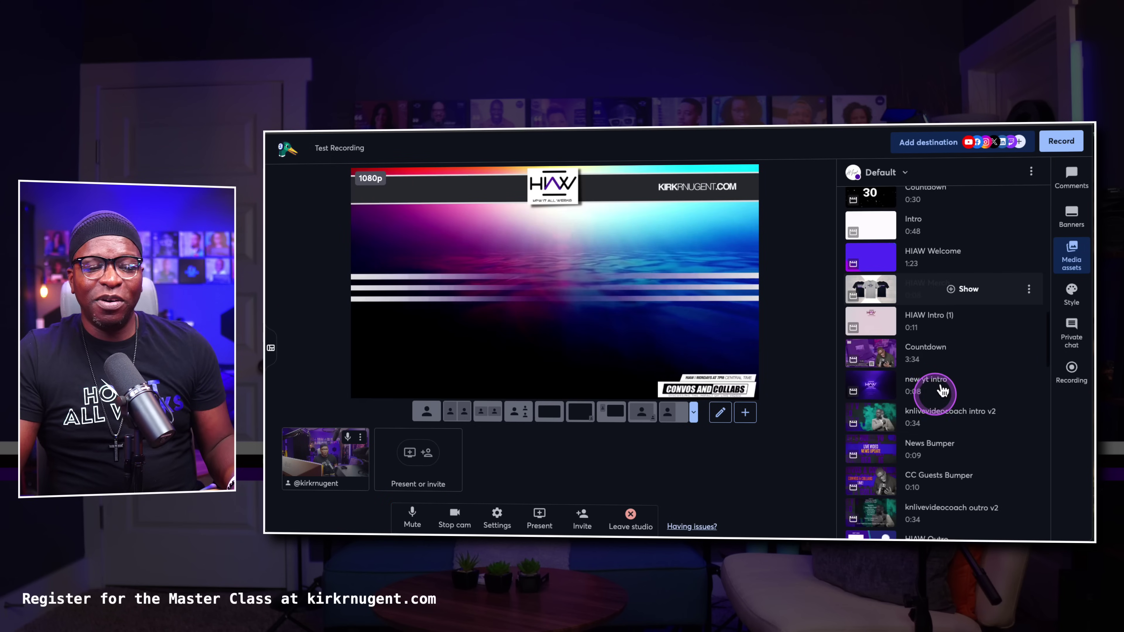
scroll(941, 391, down, 5)
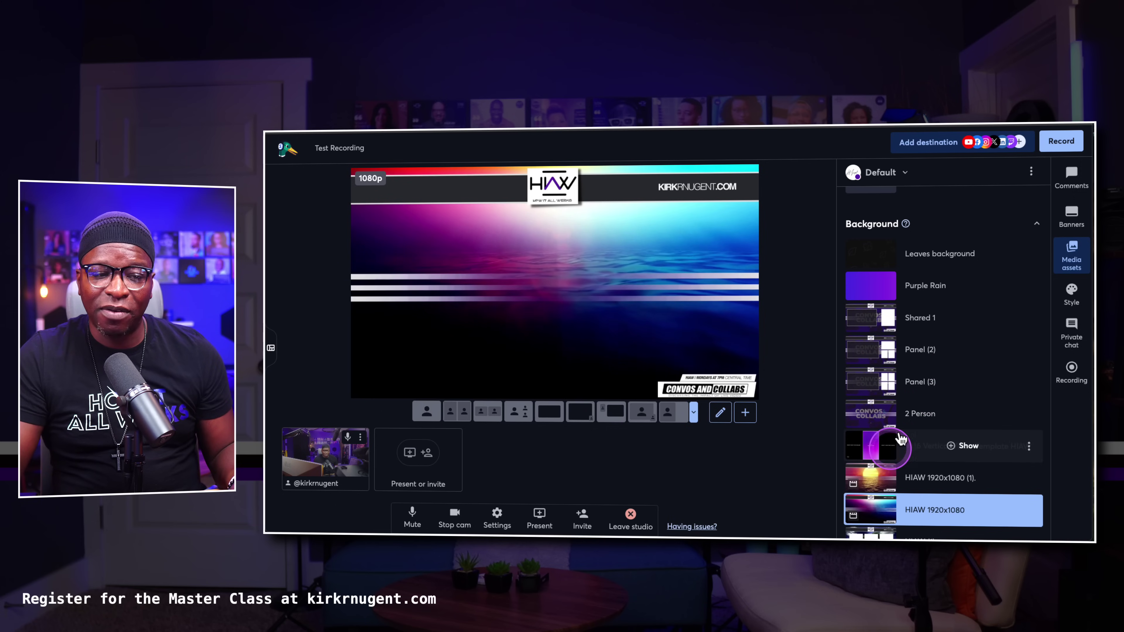
mouse_move(881, 481)
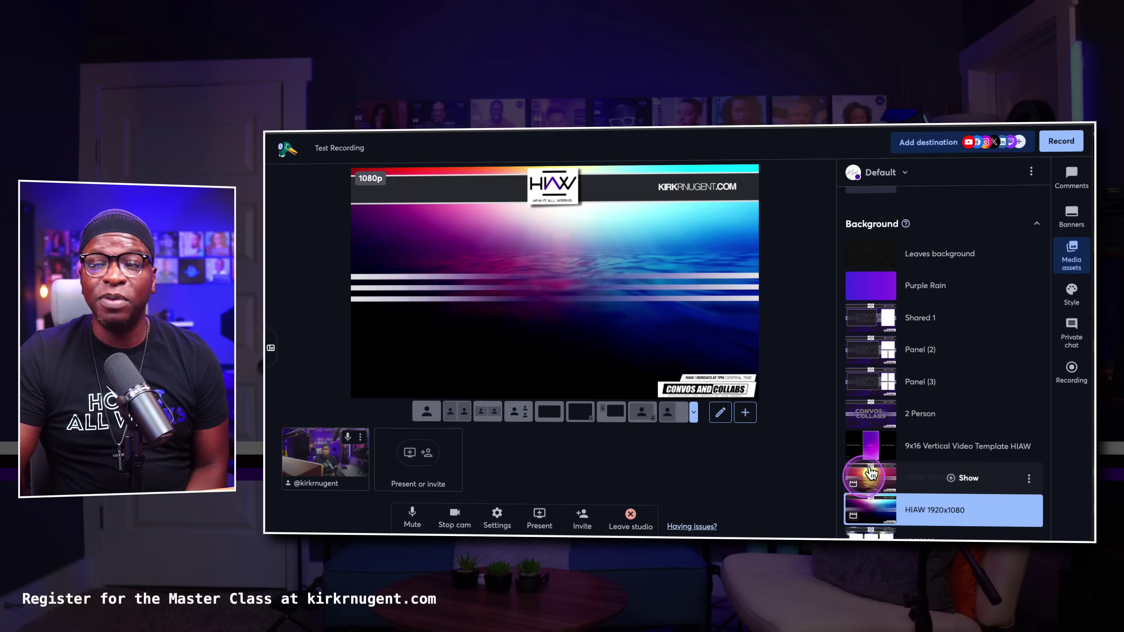
Switch to the Lets Talk Money brand showing its 'We Will Be Right Back' graphic
click(899, 167)
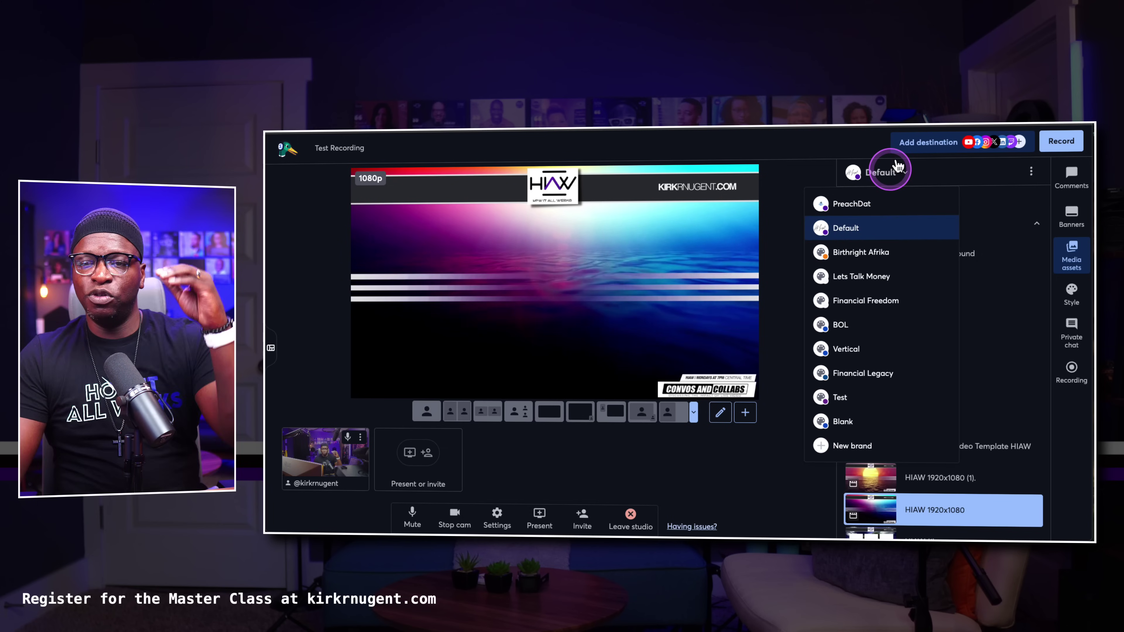
click(874, 295)
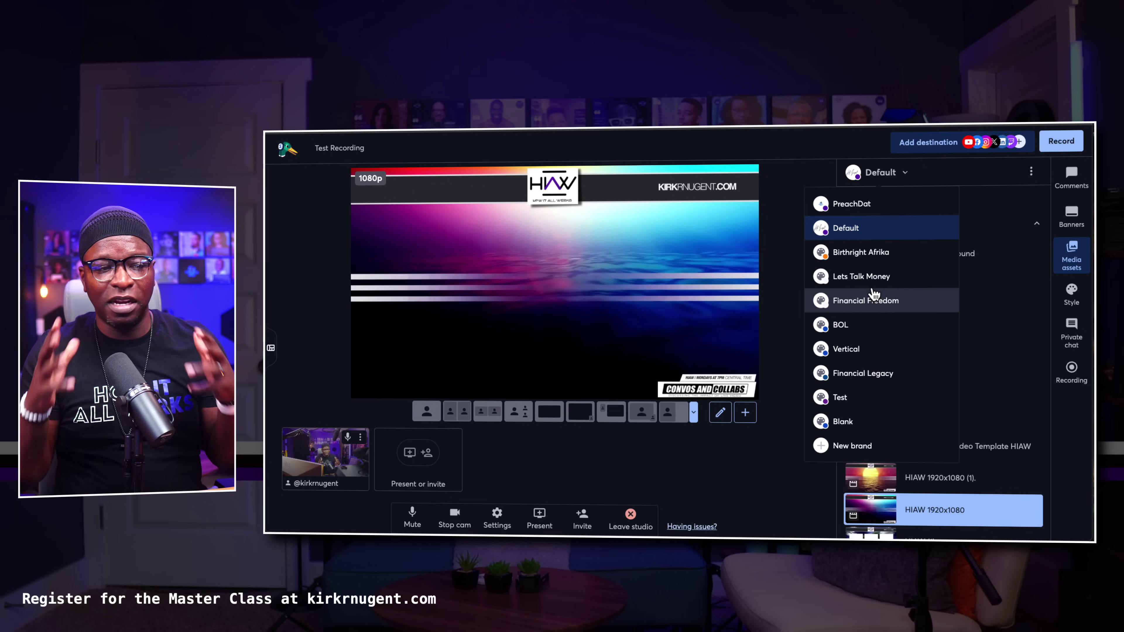
click(856, 277)
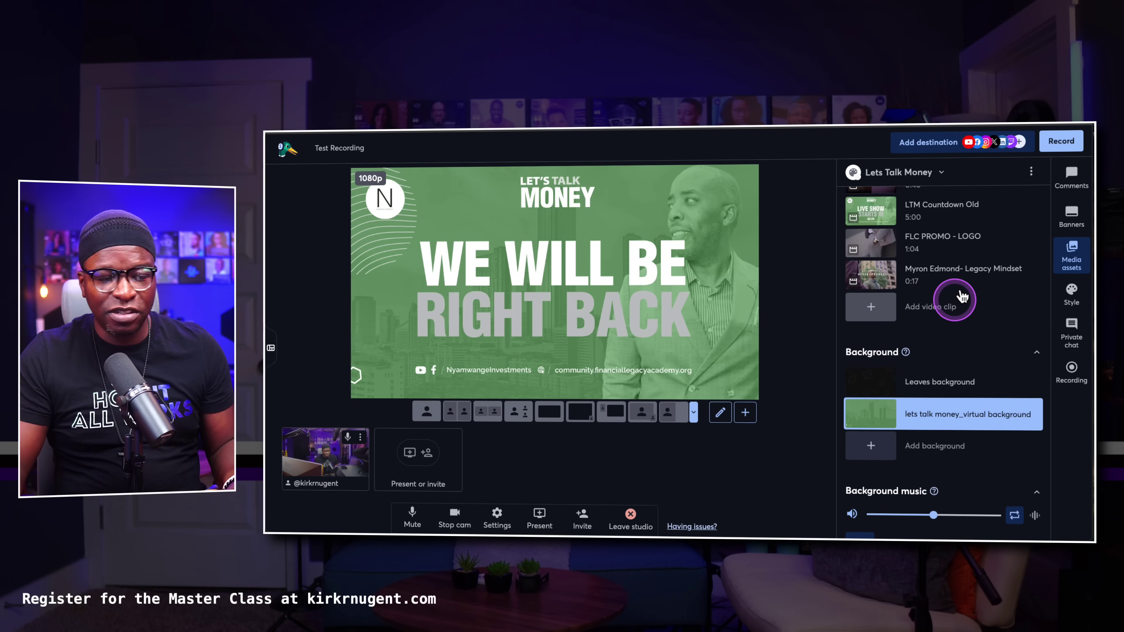
scroll(956, 293, up, 5)
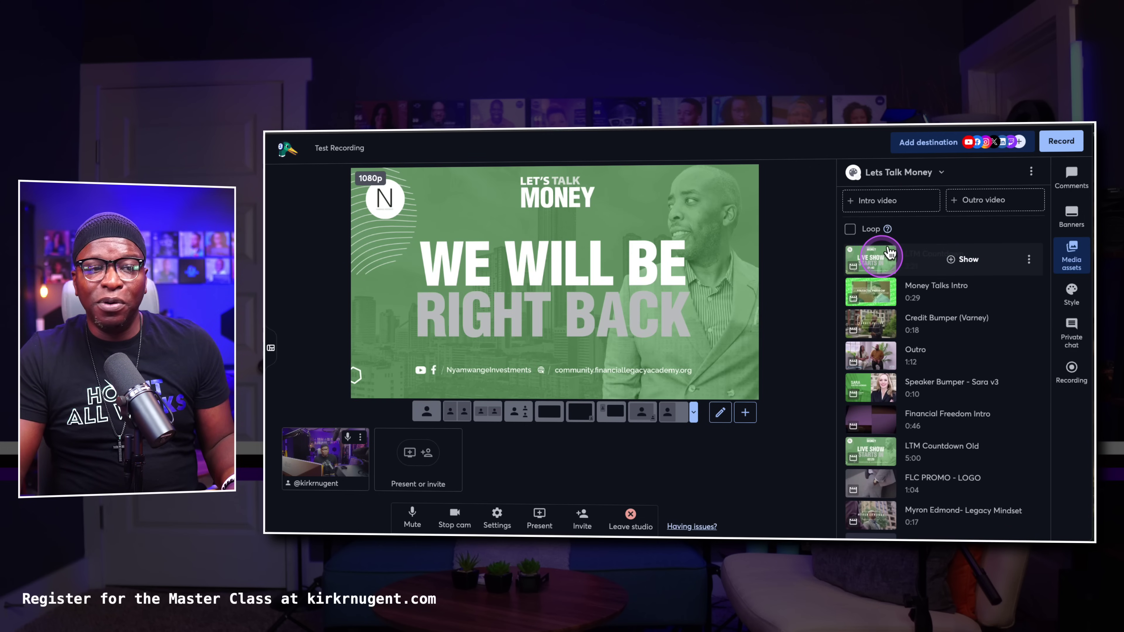
scroll(892, 250, up, 10)
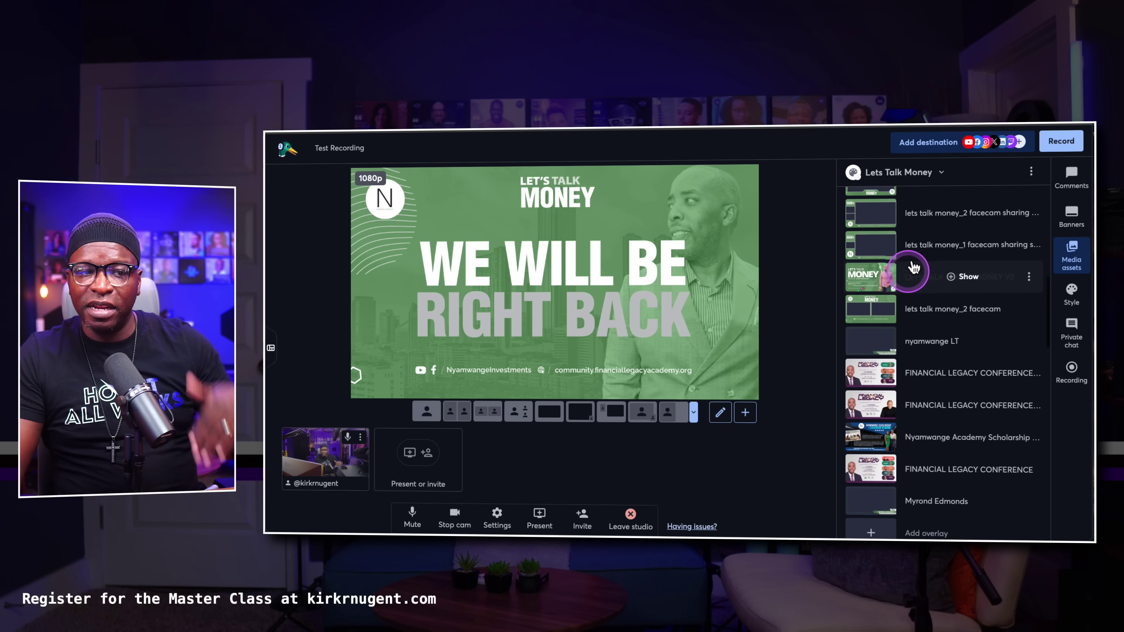
scroll(889, 243, up, 5)
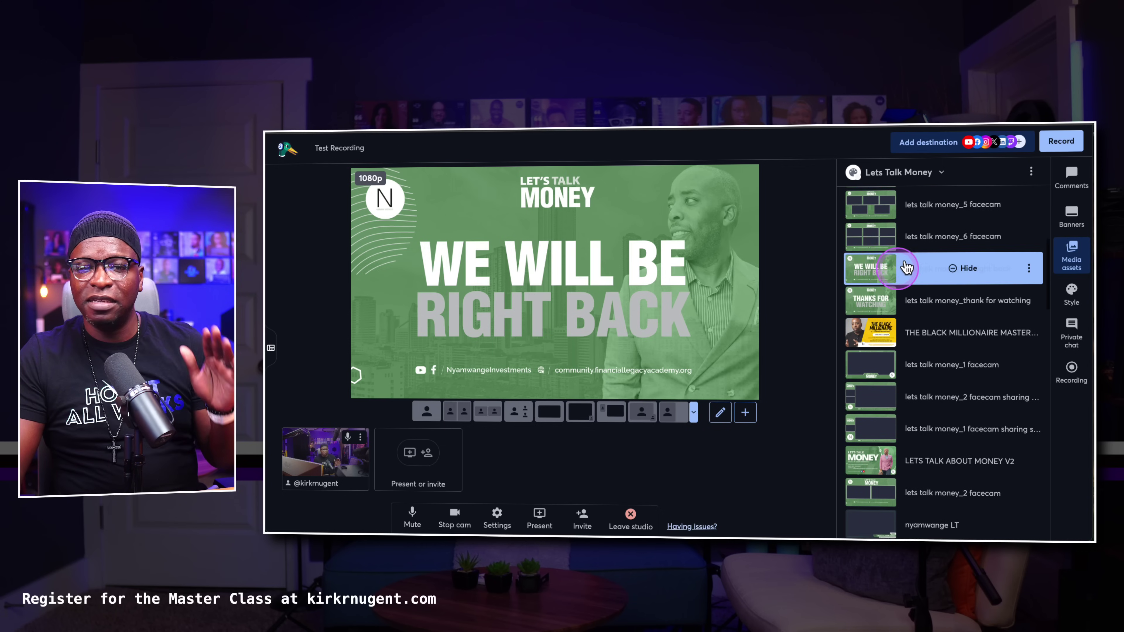
scroll(910, 272, down, 10)
scroll(910, 272, down, 5)
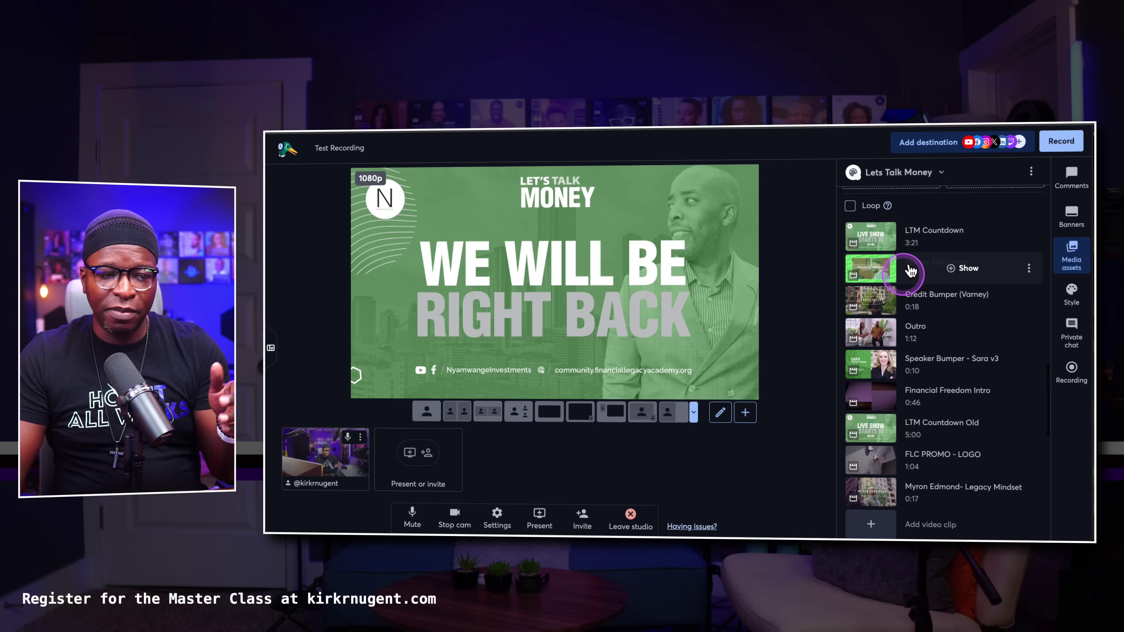
scroll(910, 272, up, 5)
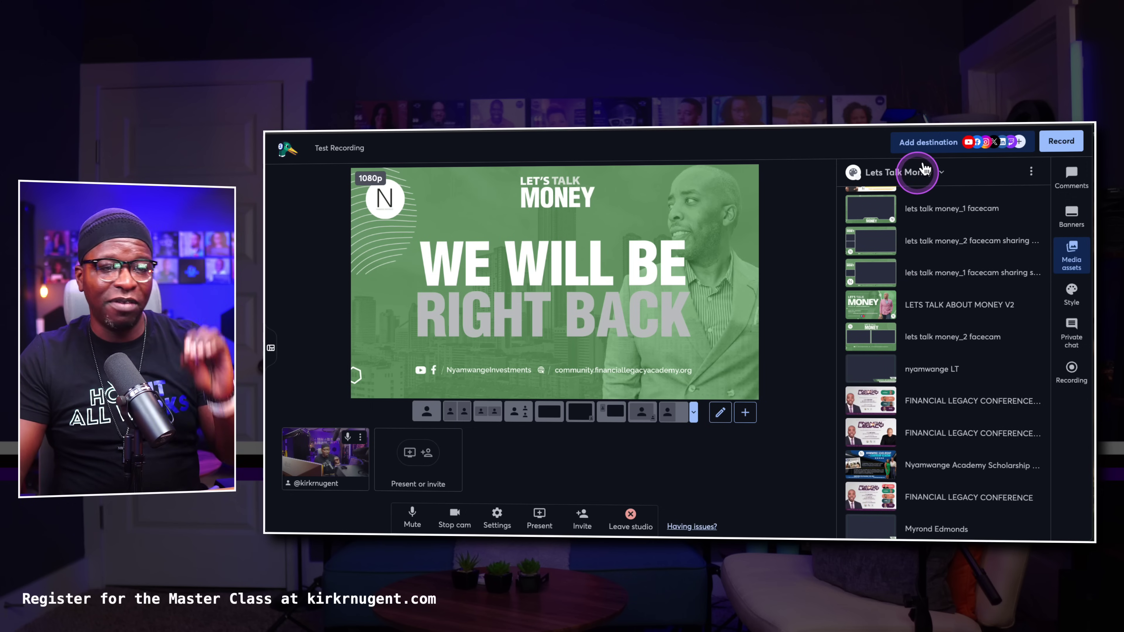
click(926, 168)
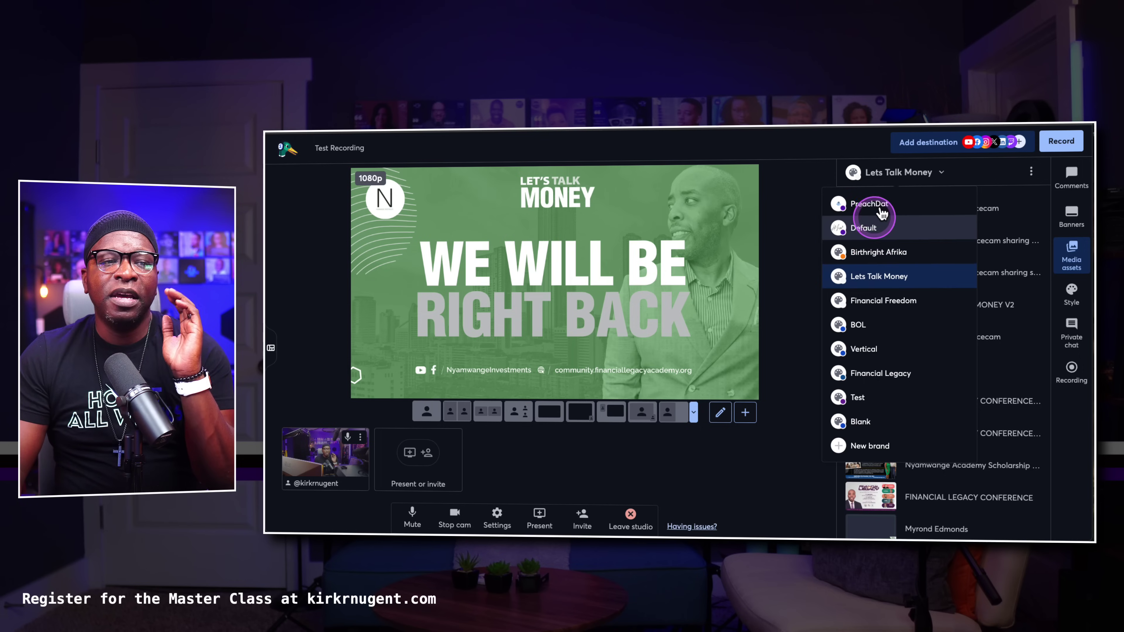
Switch to the Blank brand and show the example viewer comment on stage
click(879, 422)
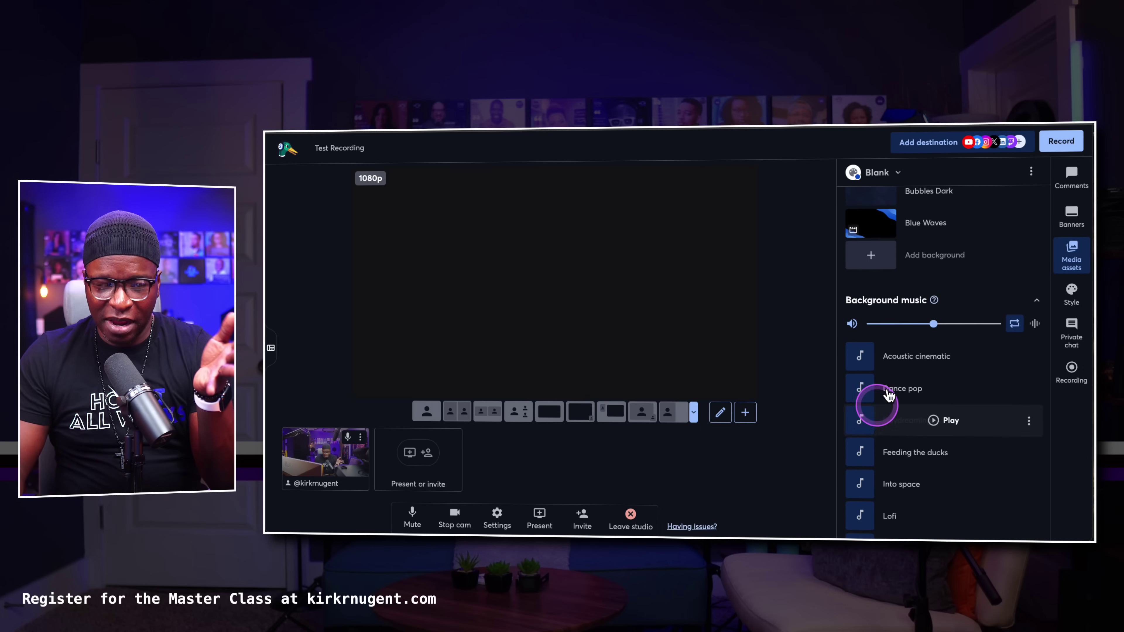
click(1077, 177)
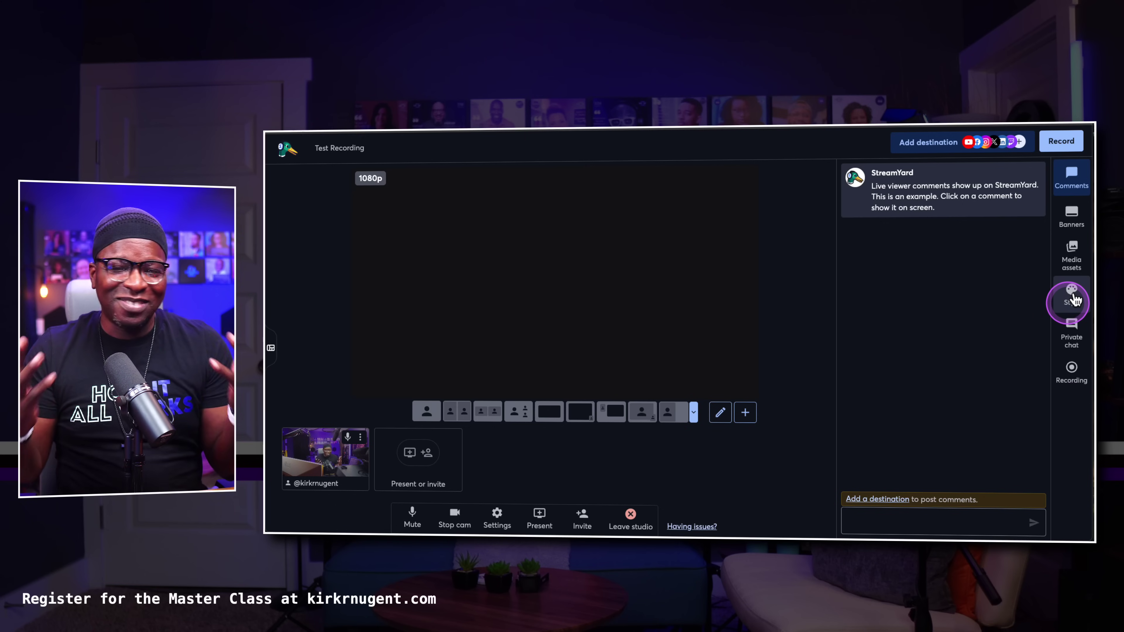
mouse_move(1029, 201)
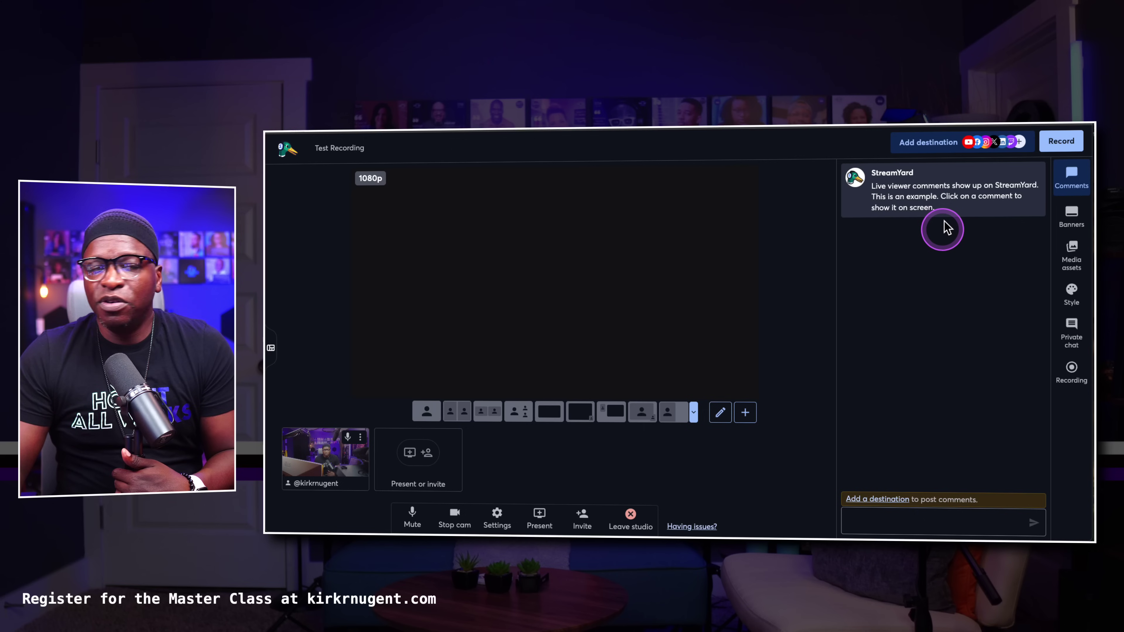
click(948, 191)
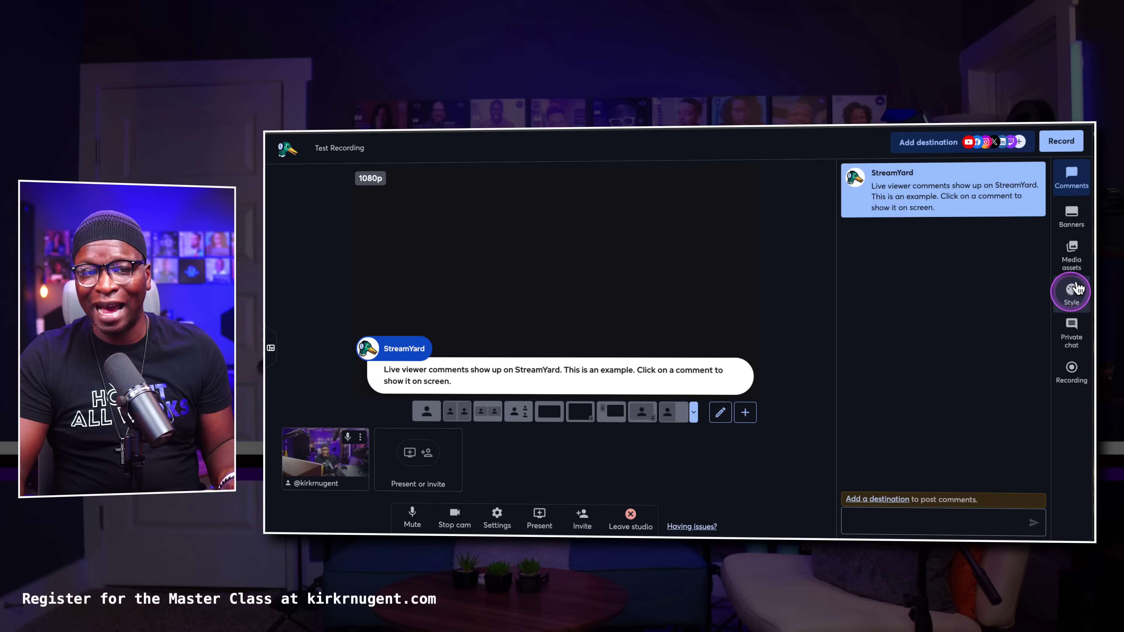
click(1075, 290)
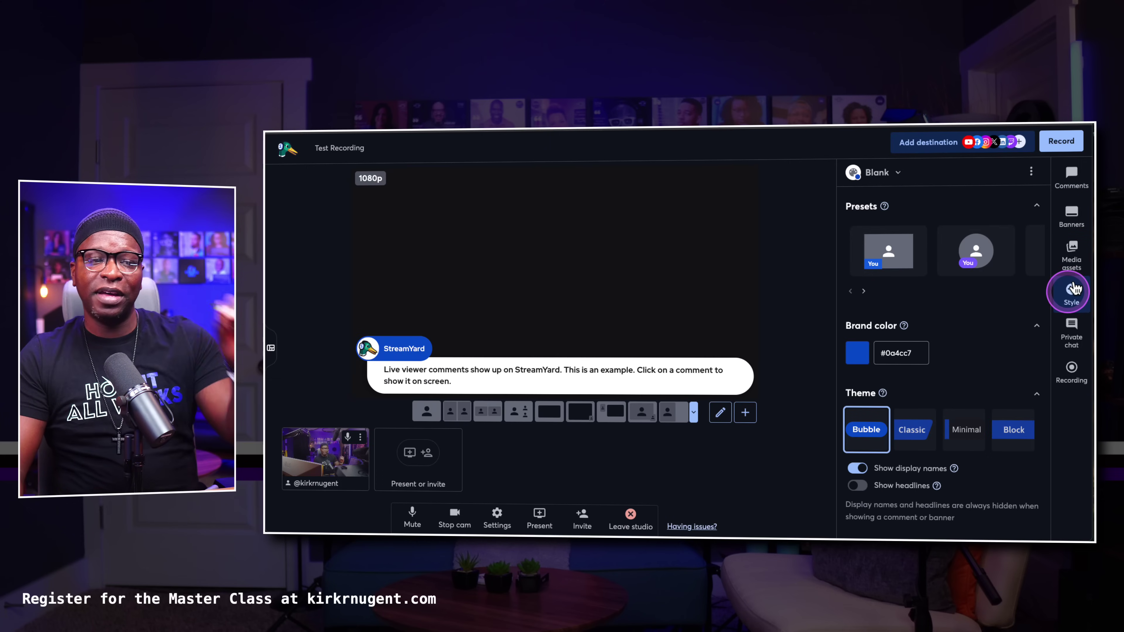
click(915, 424)
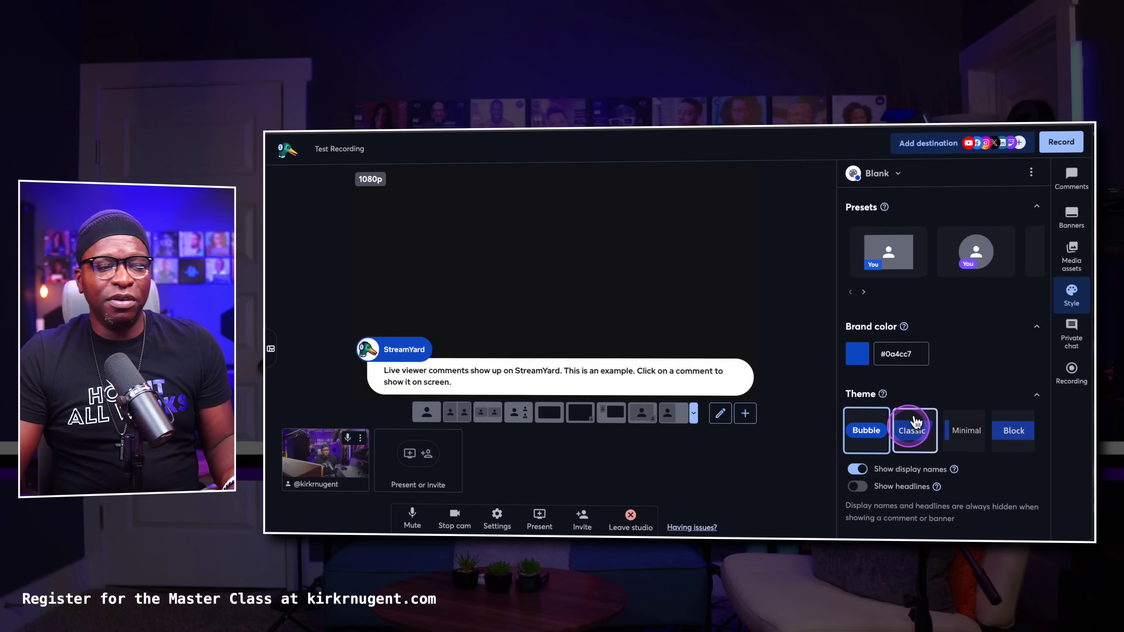
click(976, 428)
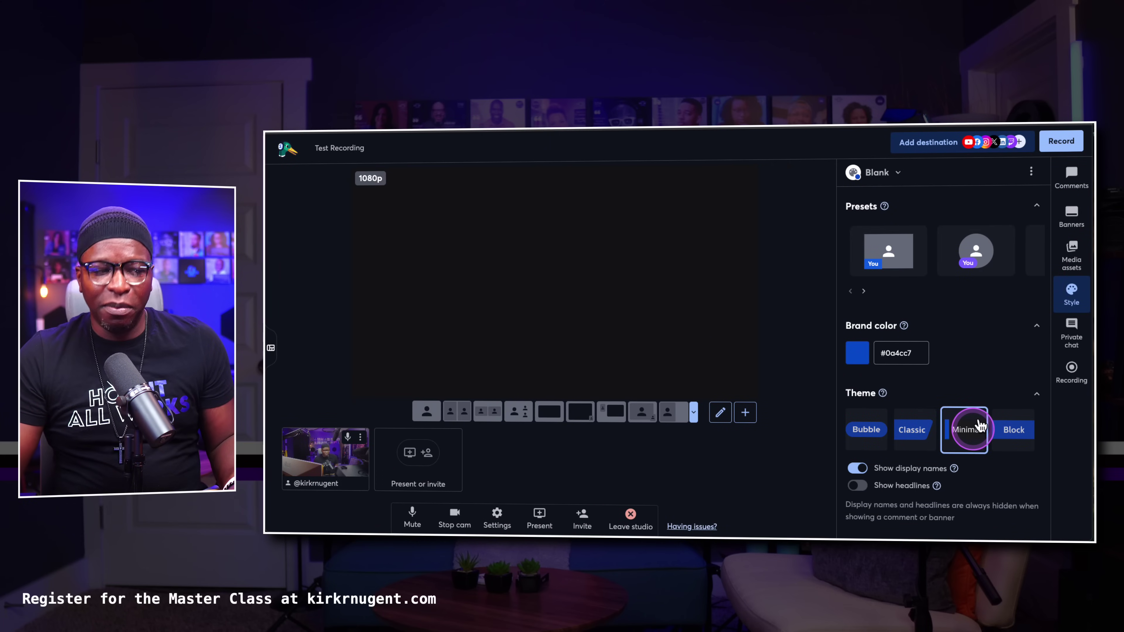
click(994, 427)
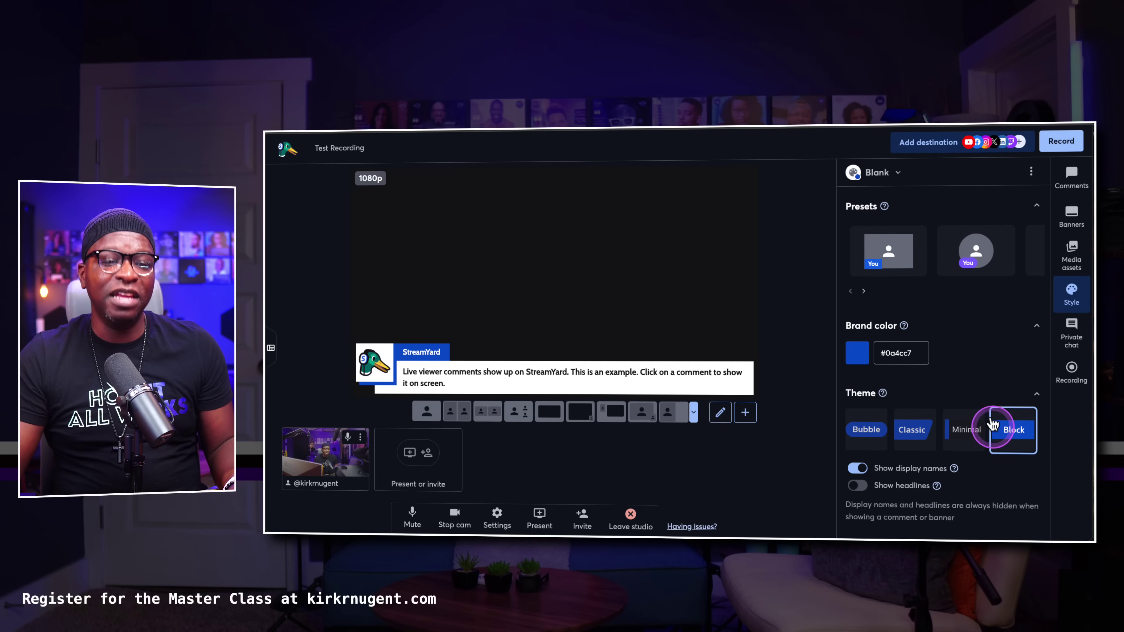
click(878, 429)
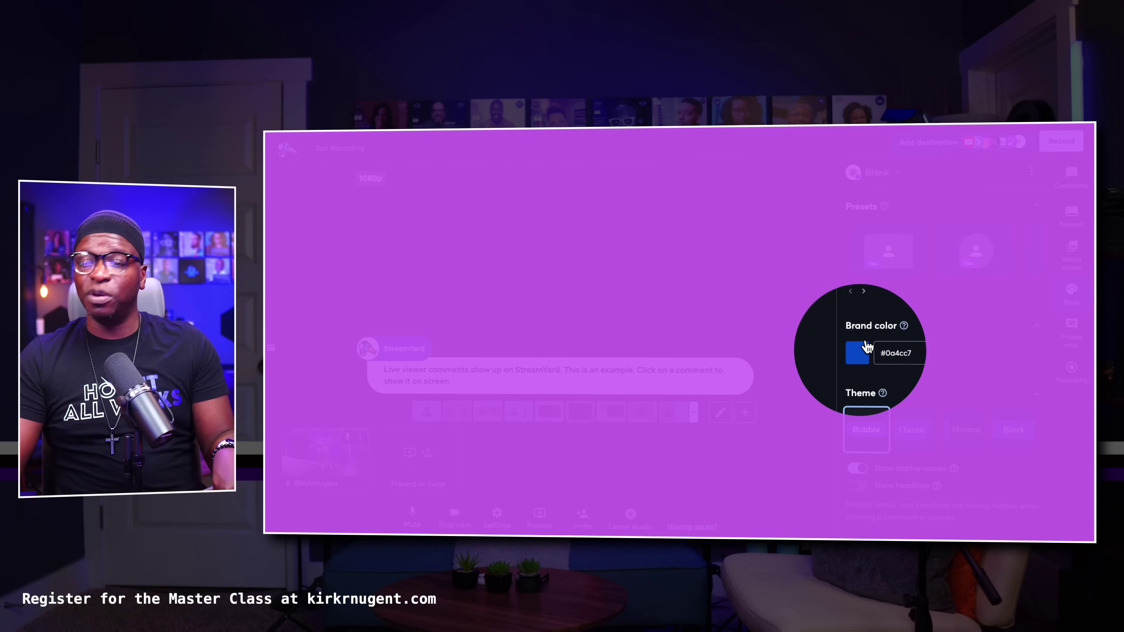
click(904, 352)
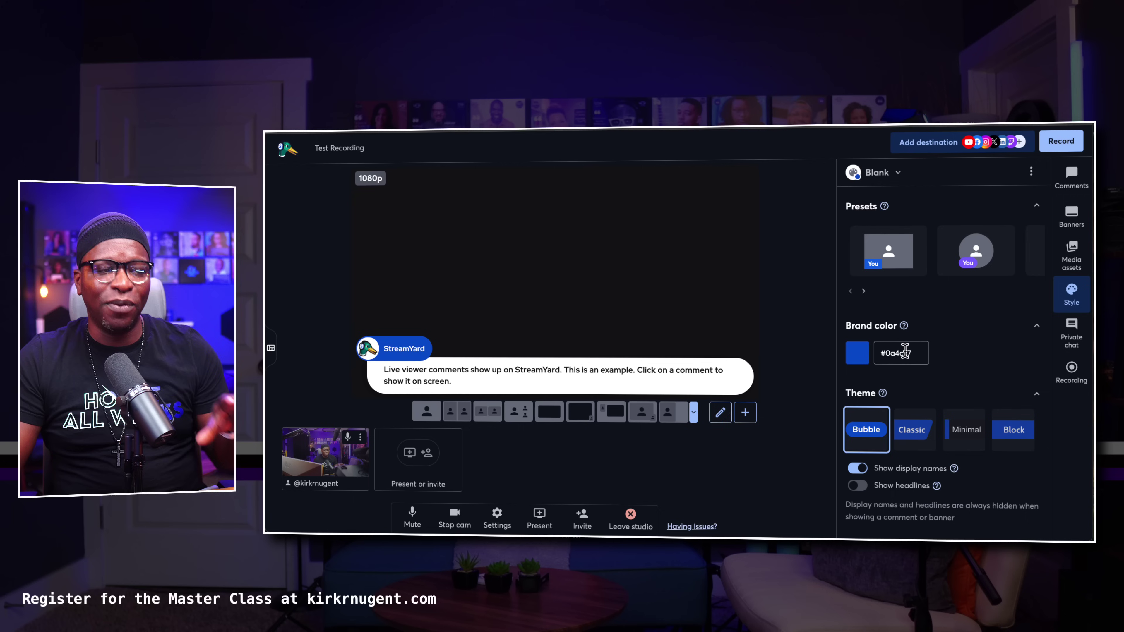
Toggle the camera feed on and off, then preview Portrait and restore Landscape orientation
click(325, 458)
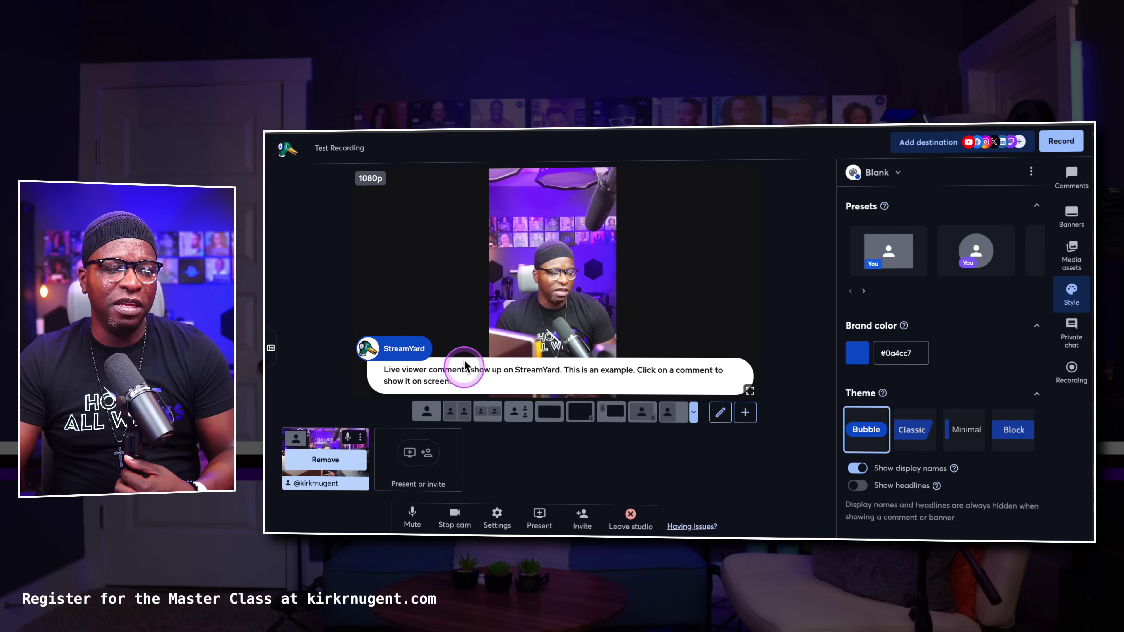
click(325, 460)
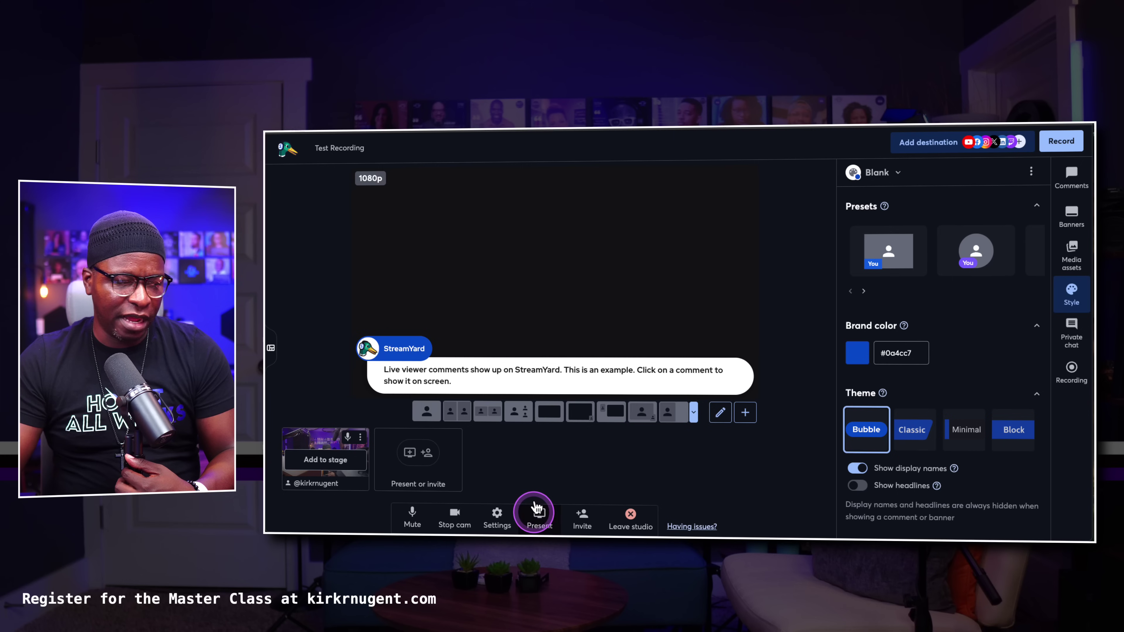
click(497, 516)
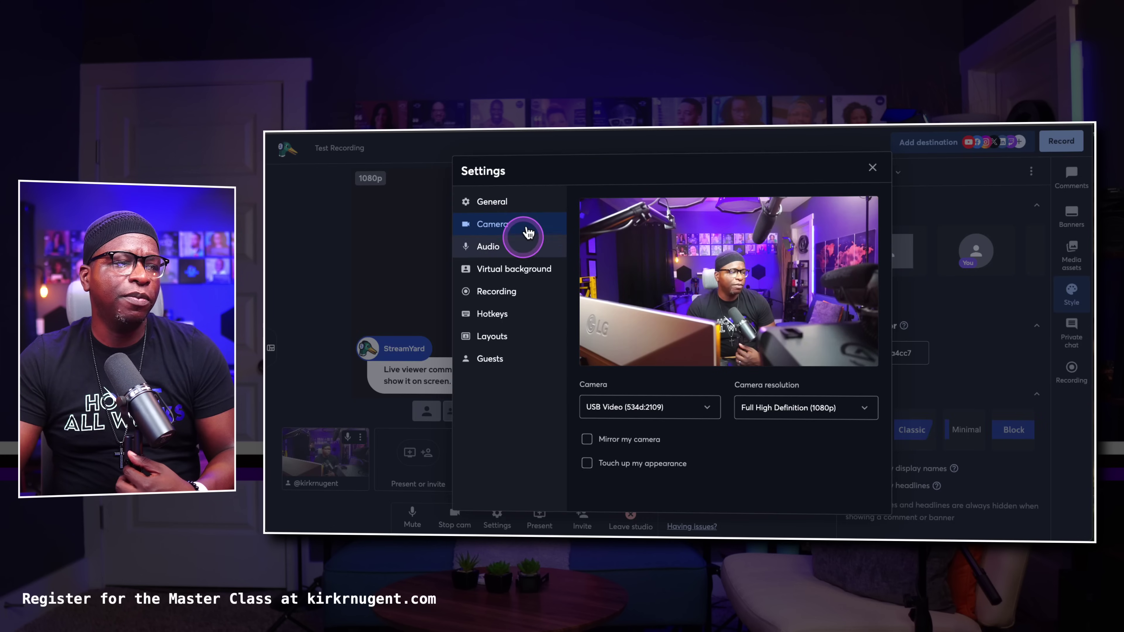
click(490, 202)
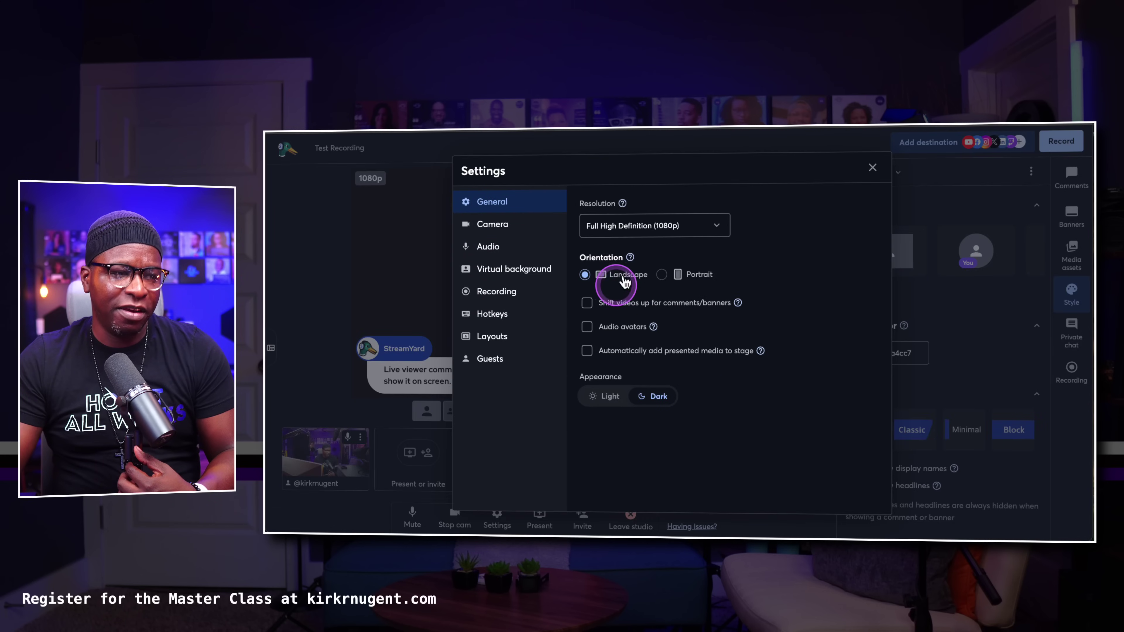
click(684, 274)
click(614, 272)
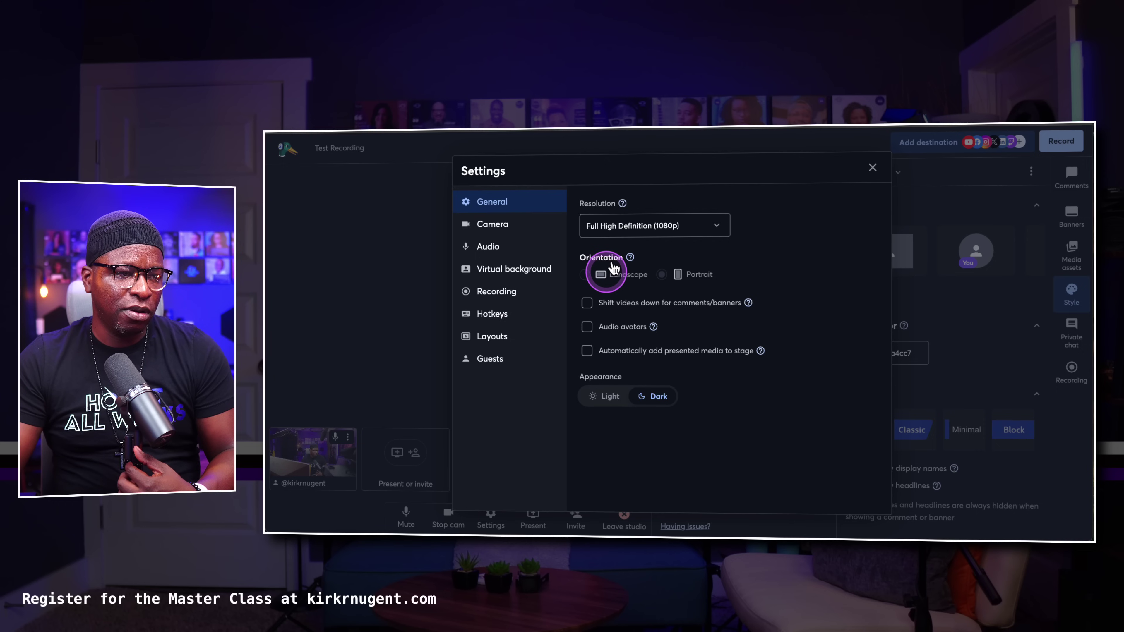
click(872, 168)
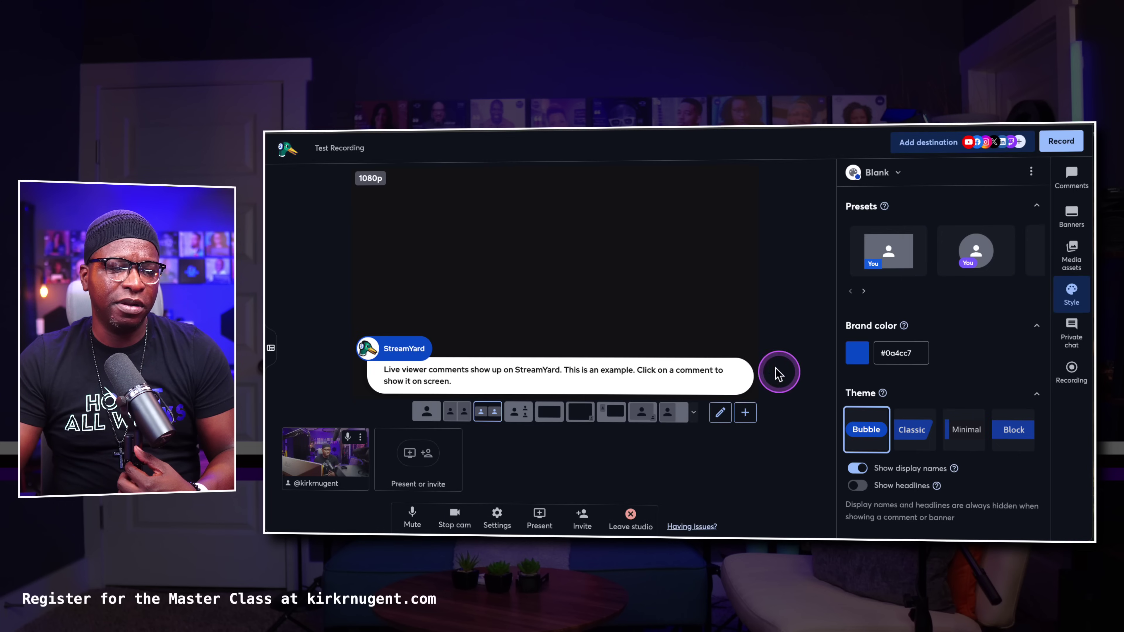
Switch to the solo layout, adding then removing the camera feed
click(426, 412)
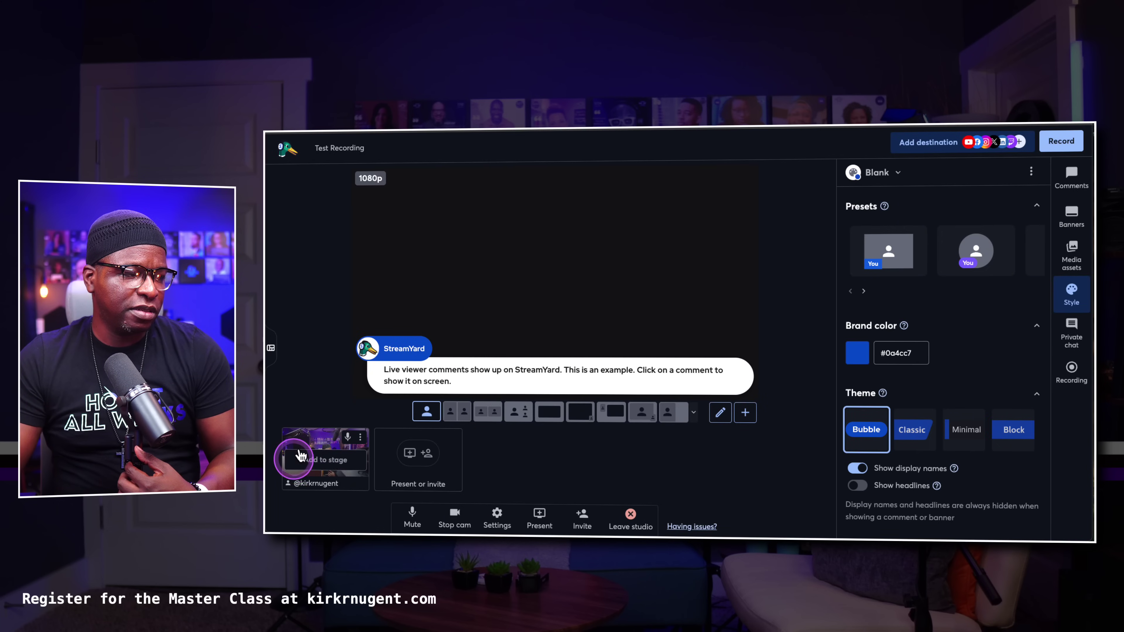
click(300, 455)
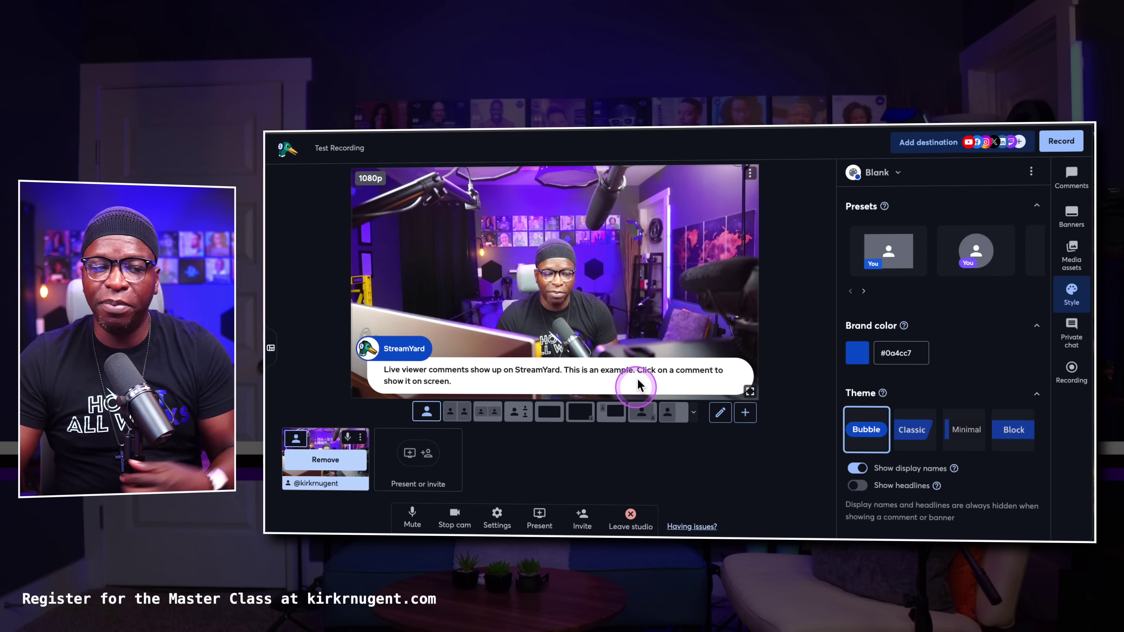
click(643, 448)
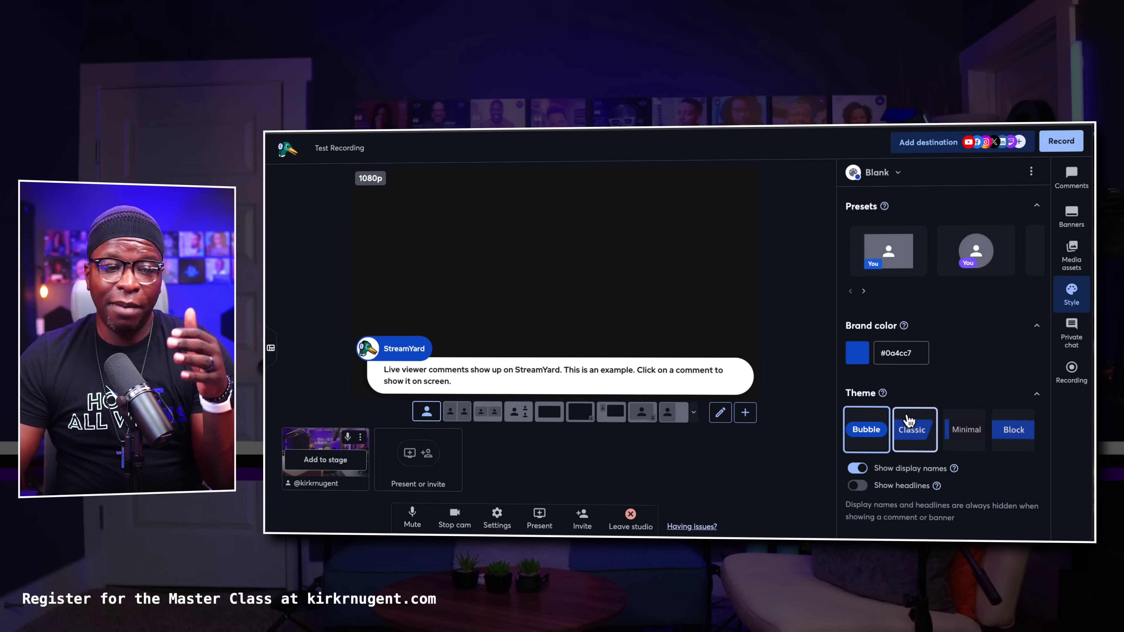
Show the Let's Talk Money ticker and the contact e-mail banner from the FLA folder
click(1074, 181)
click(1068, 211)
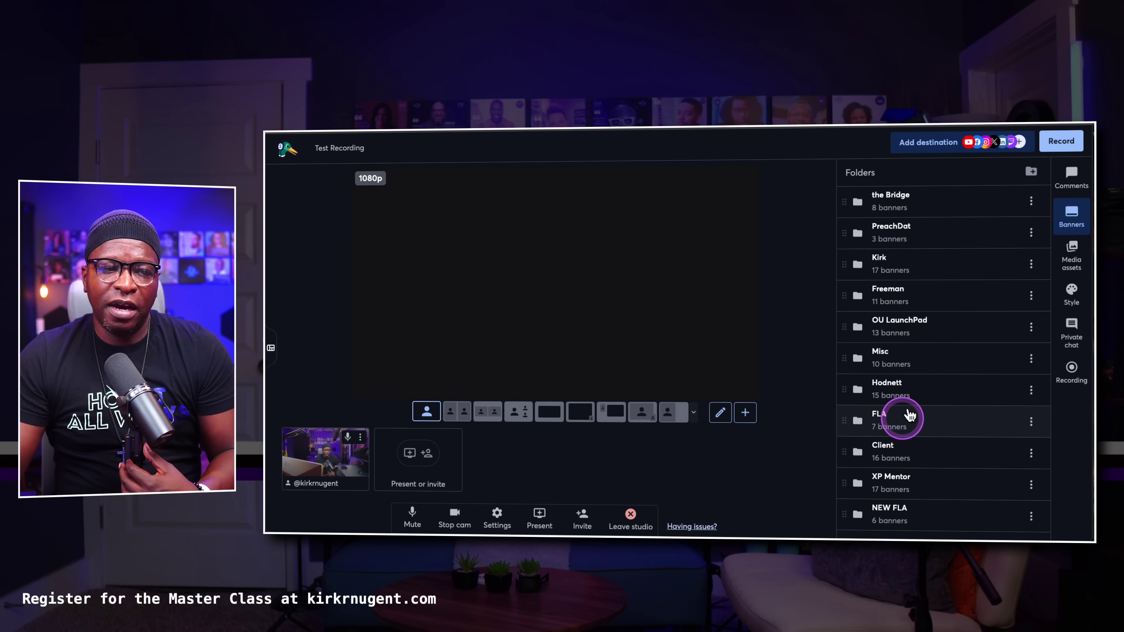
click(914, 423)
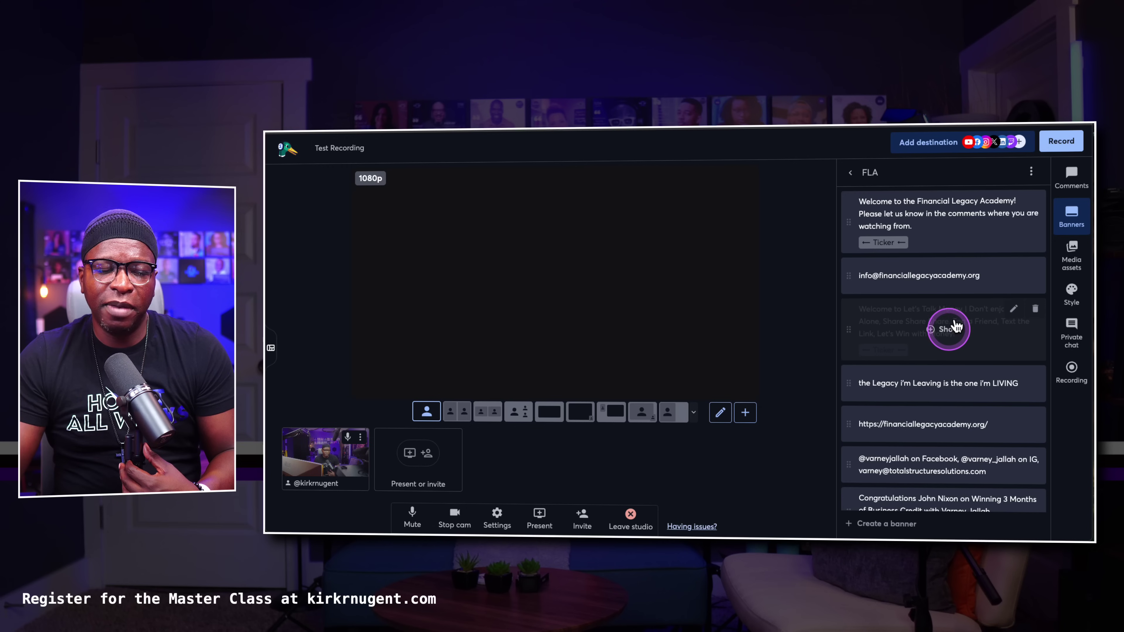
click(952, 328)
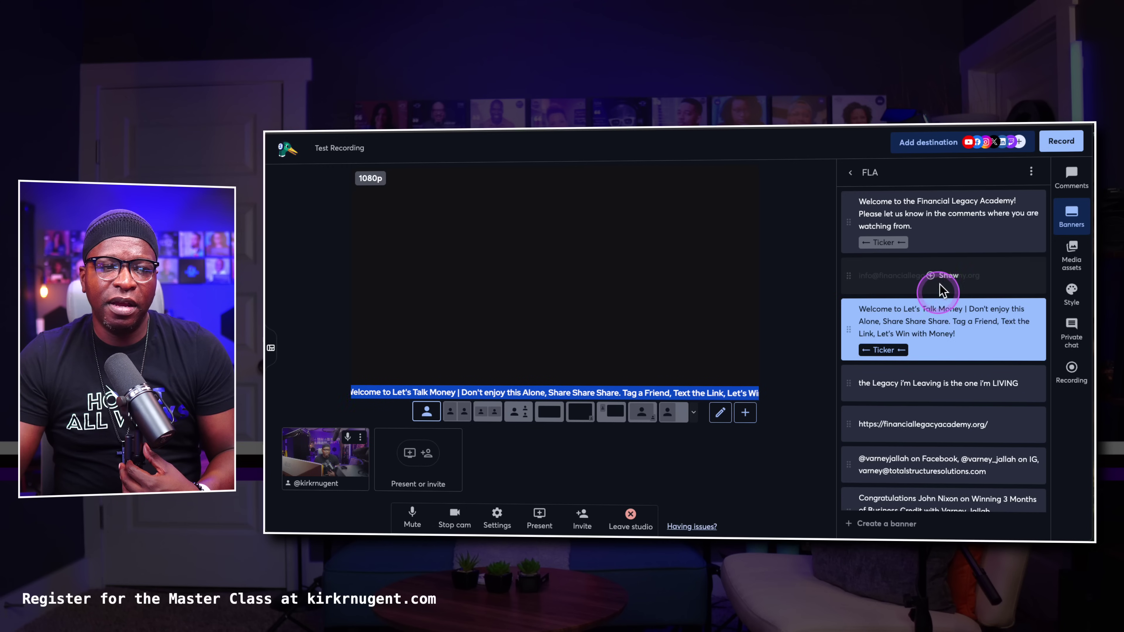
click(939, 286)
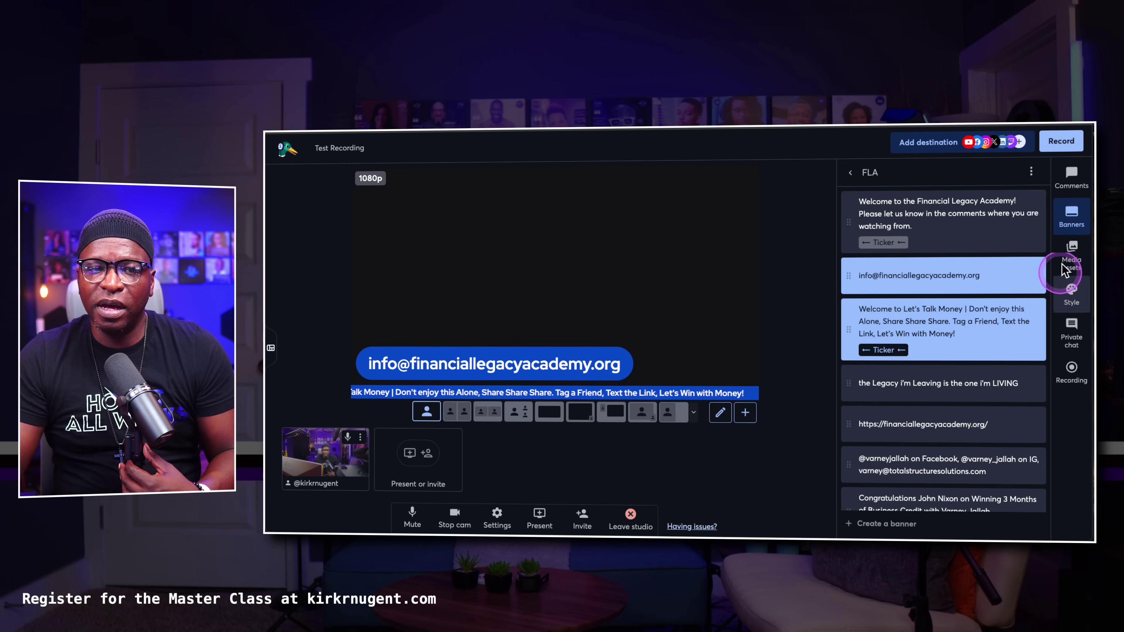
Preview the banners in Classic, Minimal and Block themes, return to Bubble, and reopen the banner list
click(1077, 291)
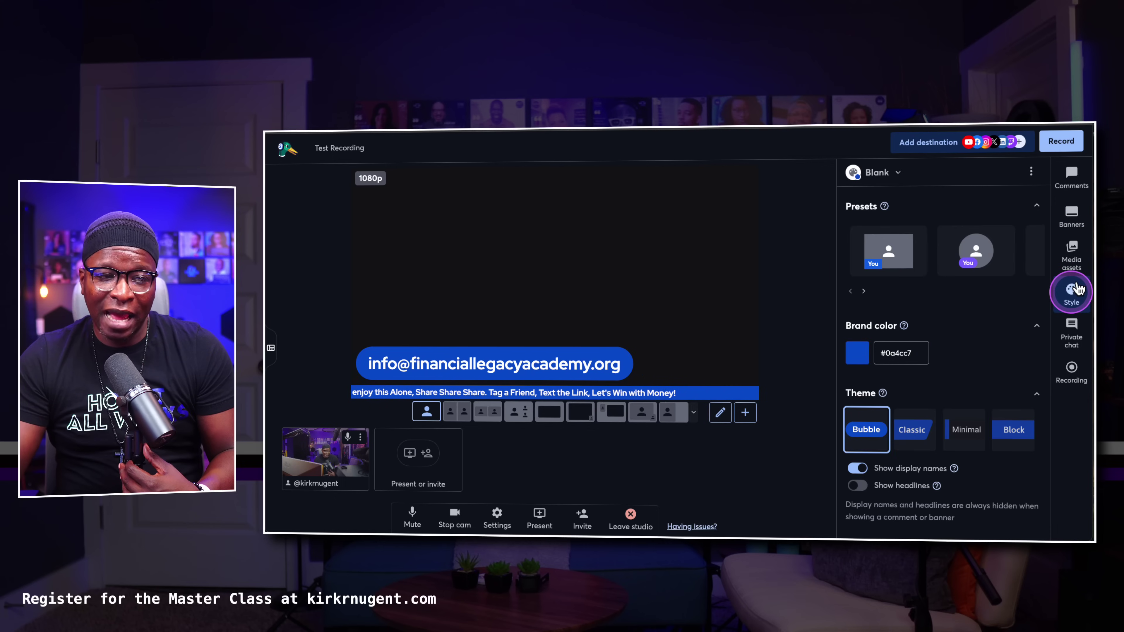
click(920, 428)
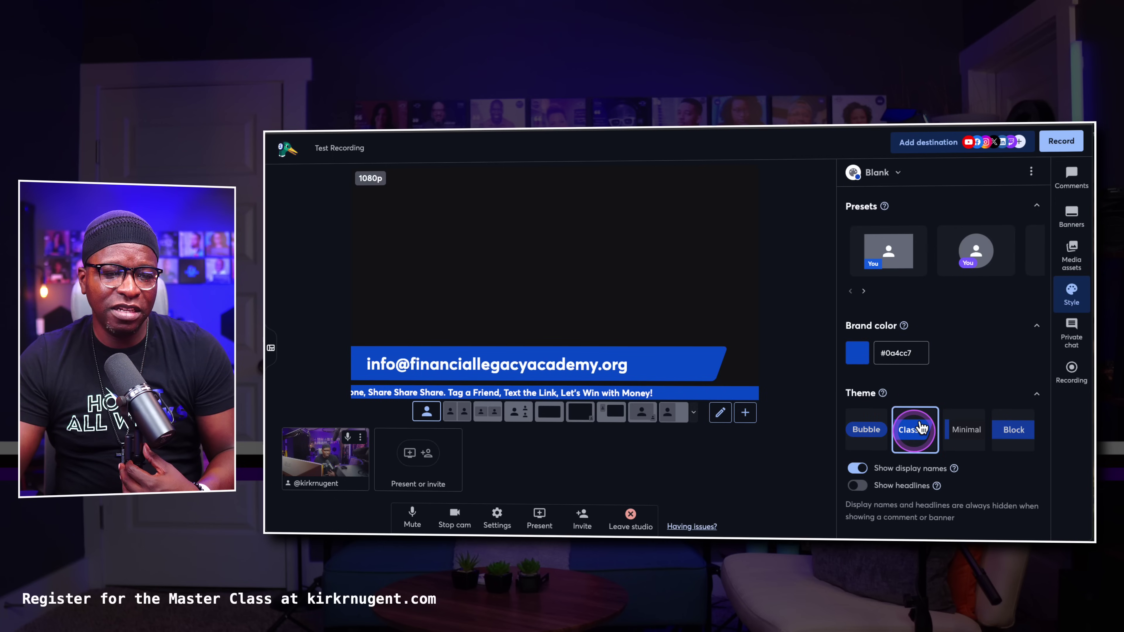
click(959, 428)
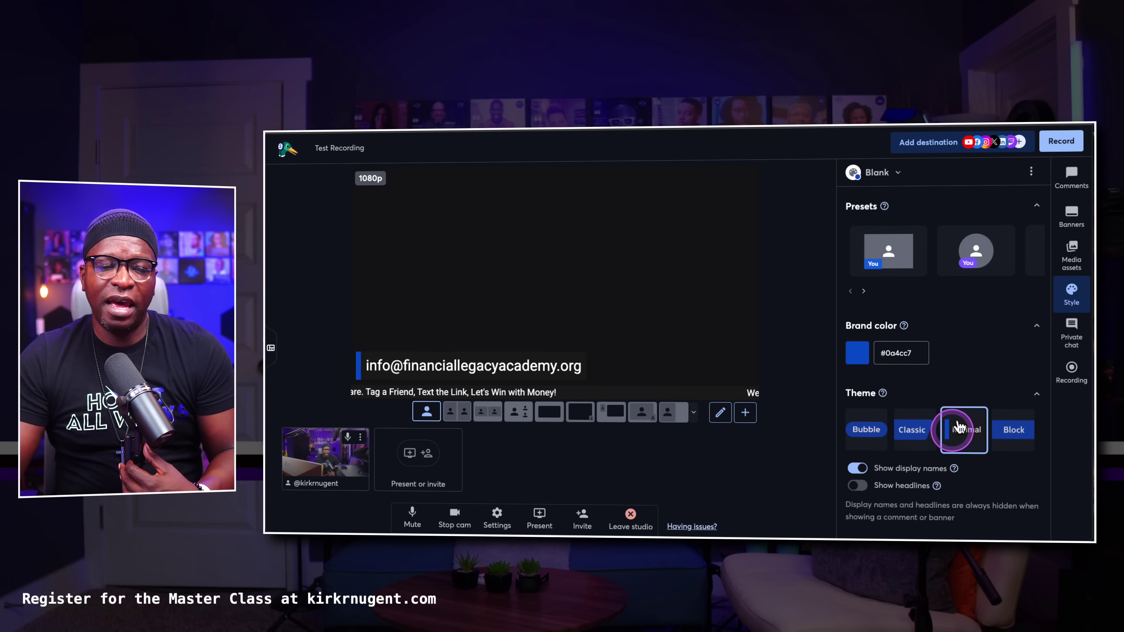
click(1007, 428)
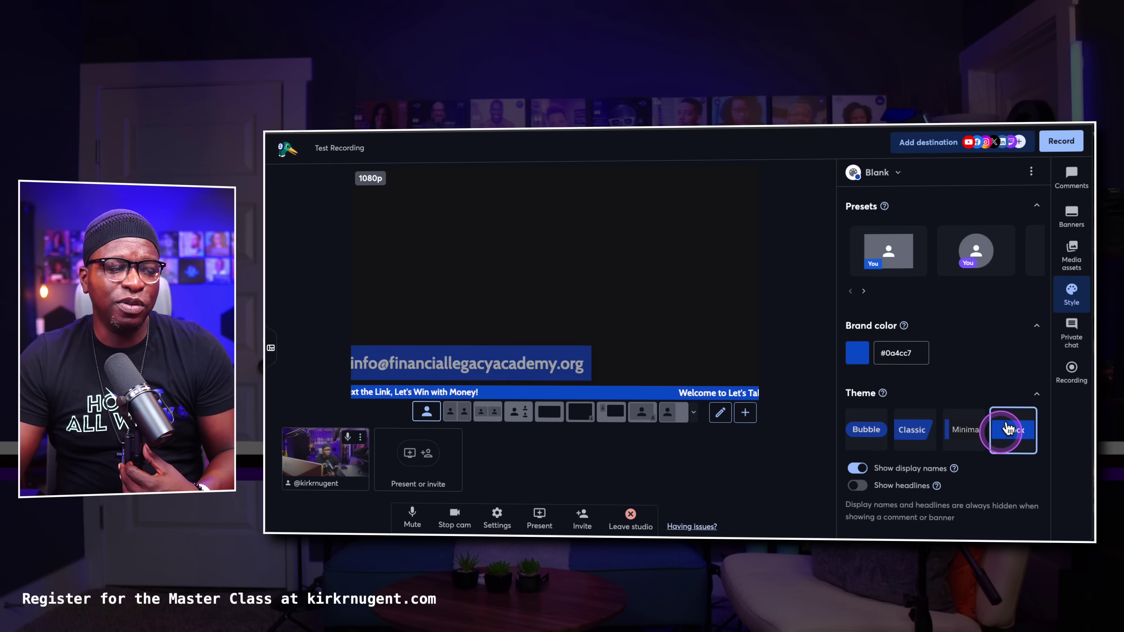
click(979, 428)
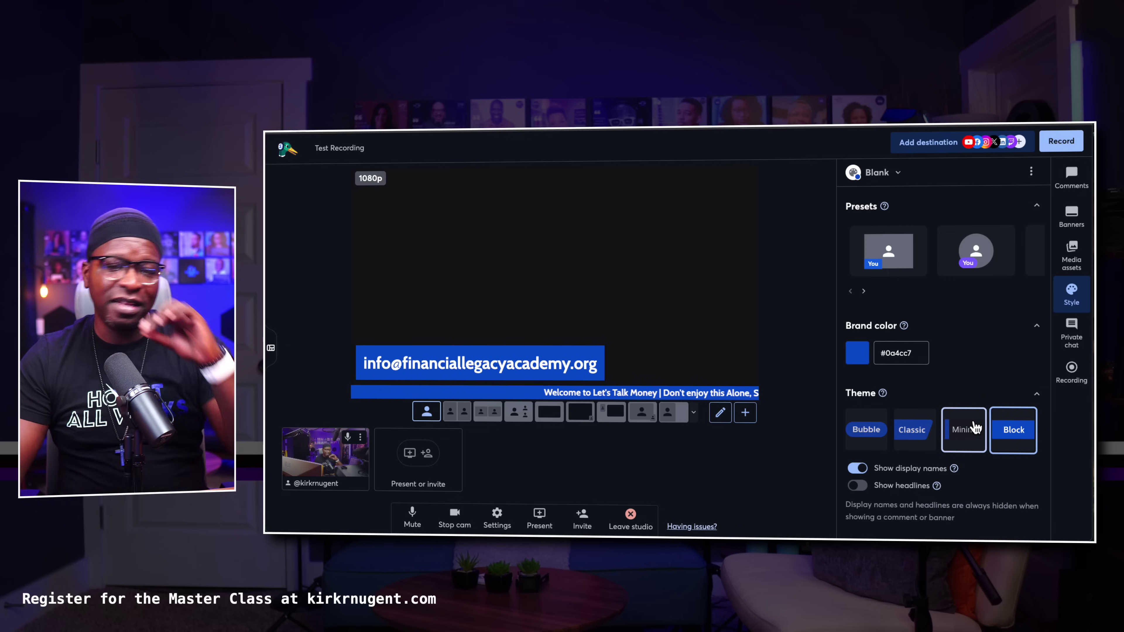
click(882, 427)
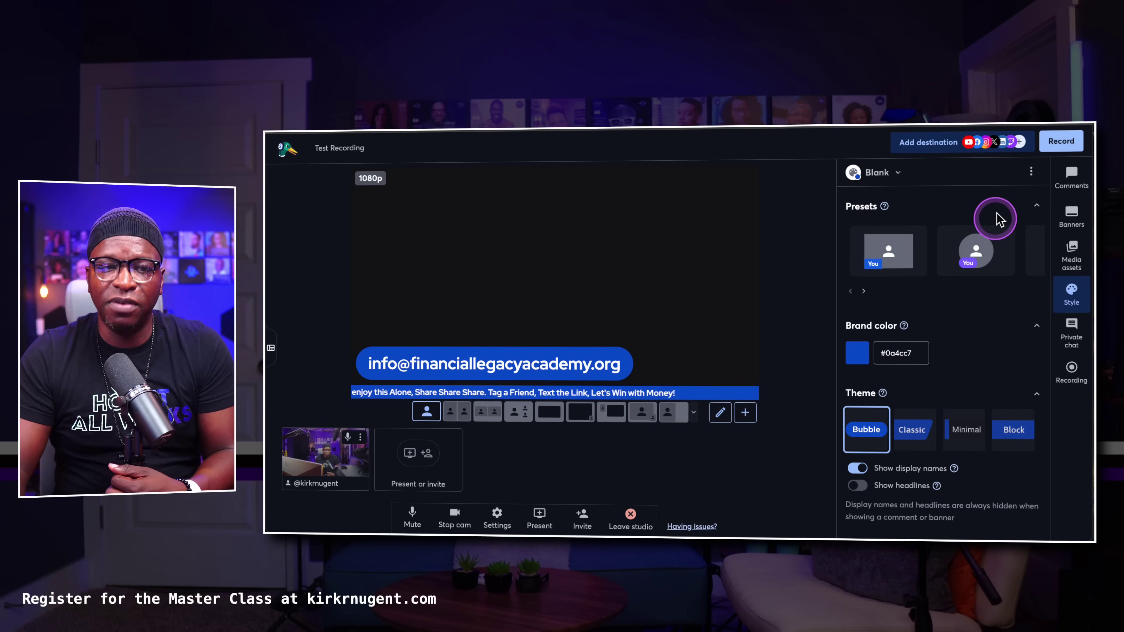
click(1073, 177)
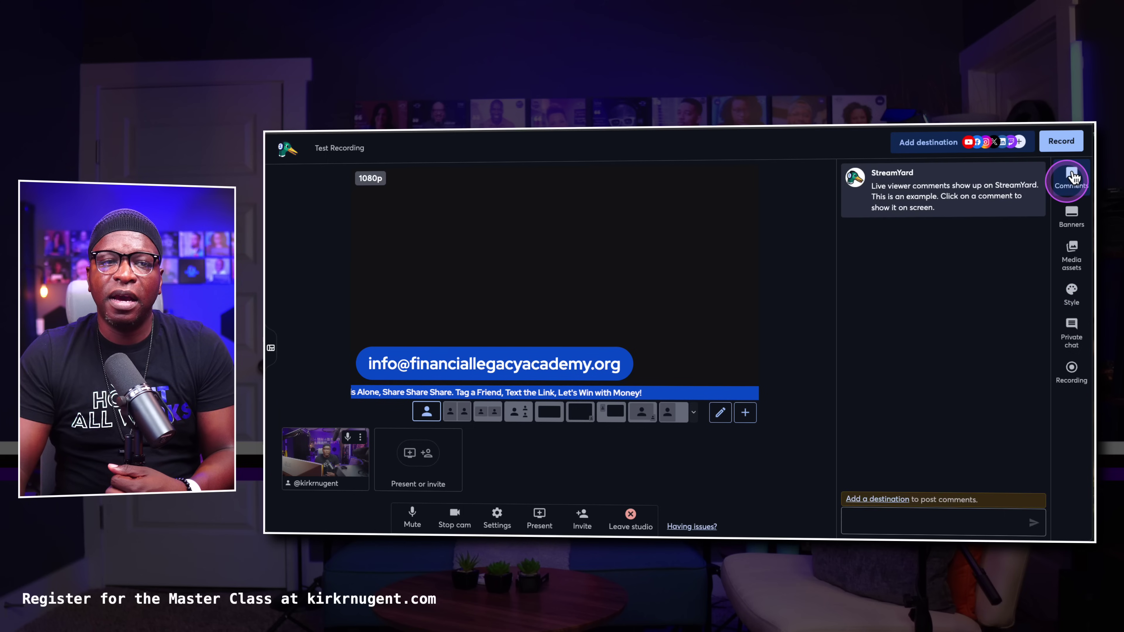
click(1071, 215)
Hide the email banner and scrolling ticker, then open the Kirk banner folder
click(956, 275)
click(953, 328)
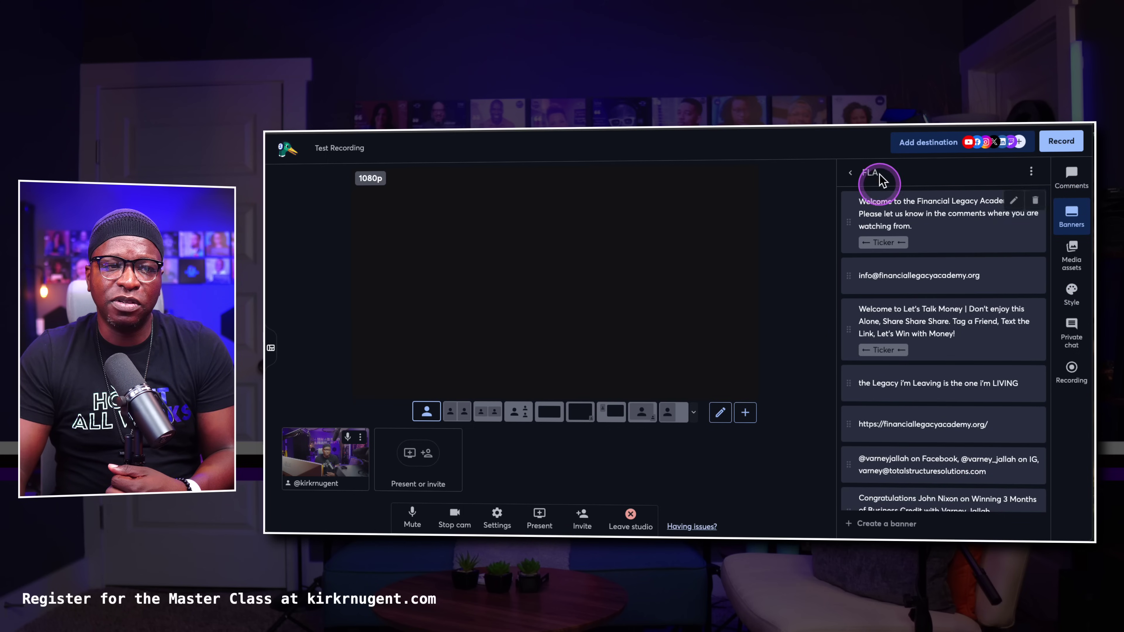
click(852, 169)
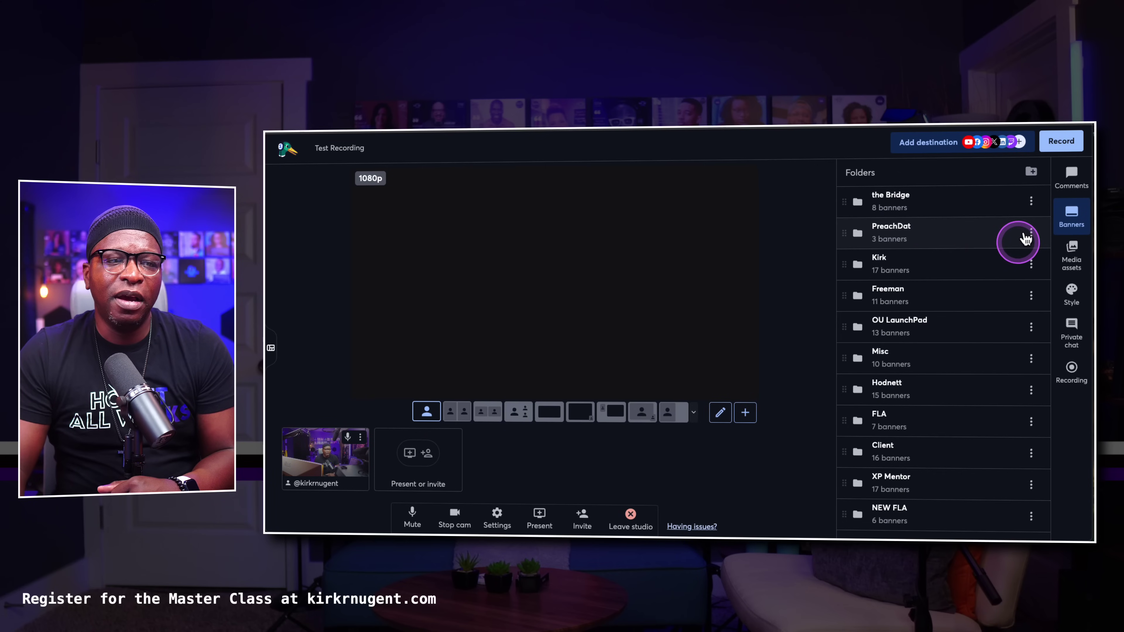
click(906, 272)
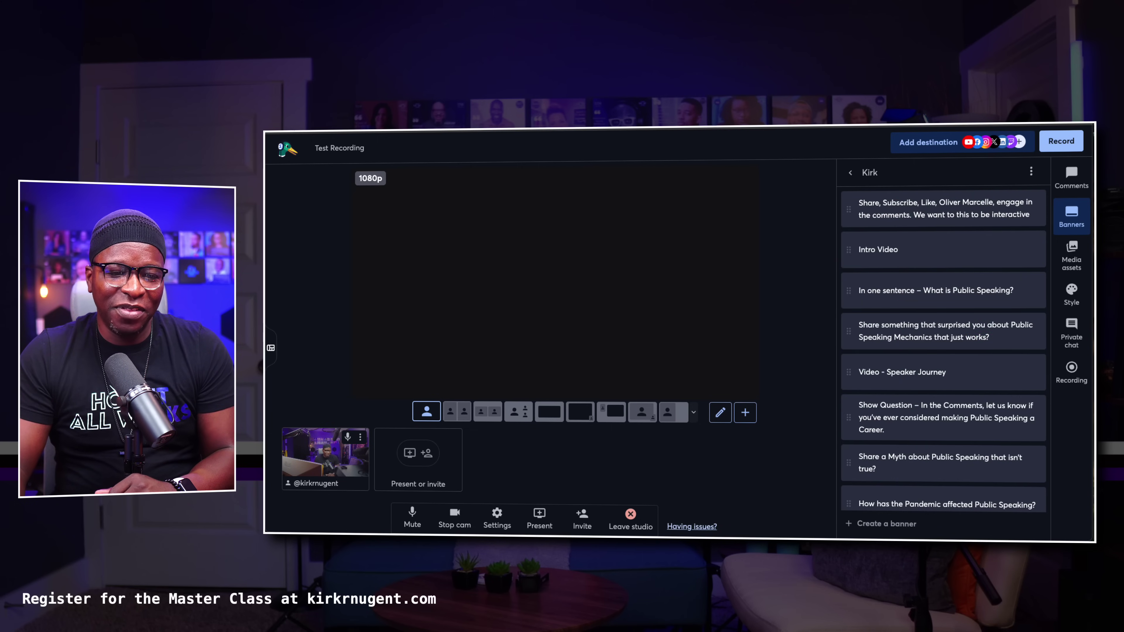
Put the Subscribe reminder ticker on stage, then take it off again
scroll(992, 366, down, 5)
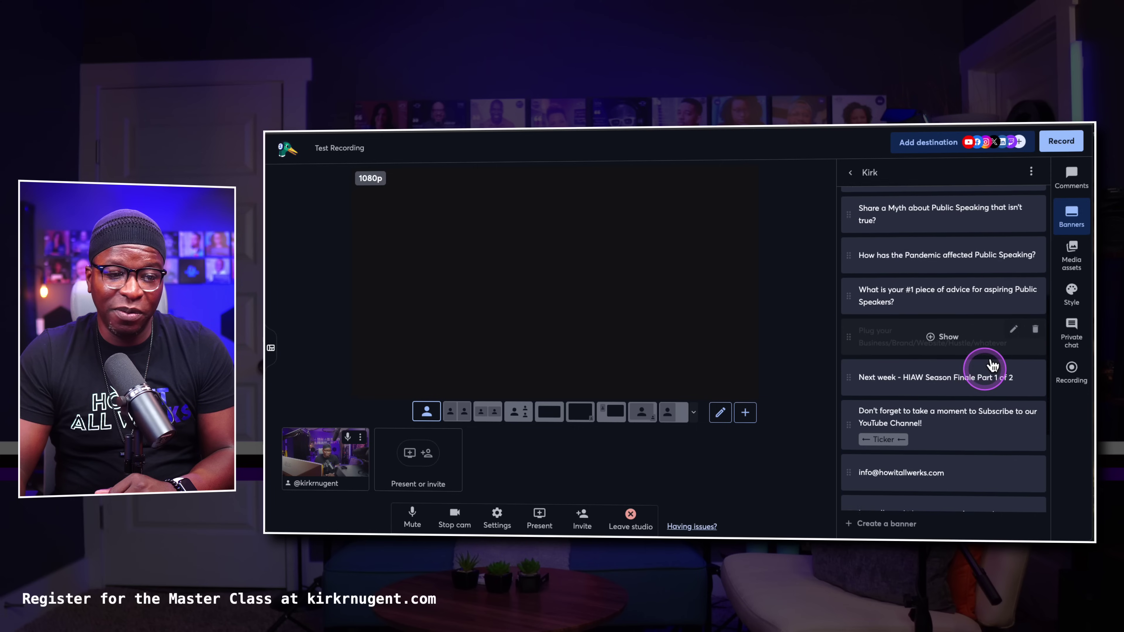
scroll(993, 366, down, 1)
click(969, 371)
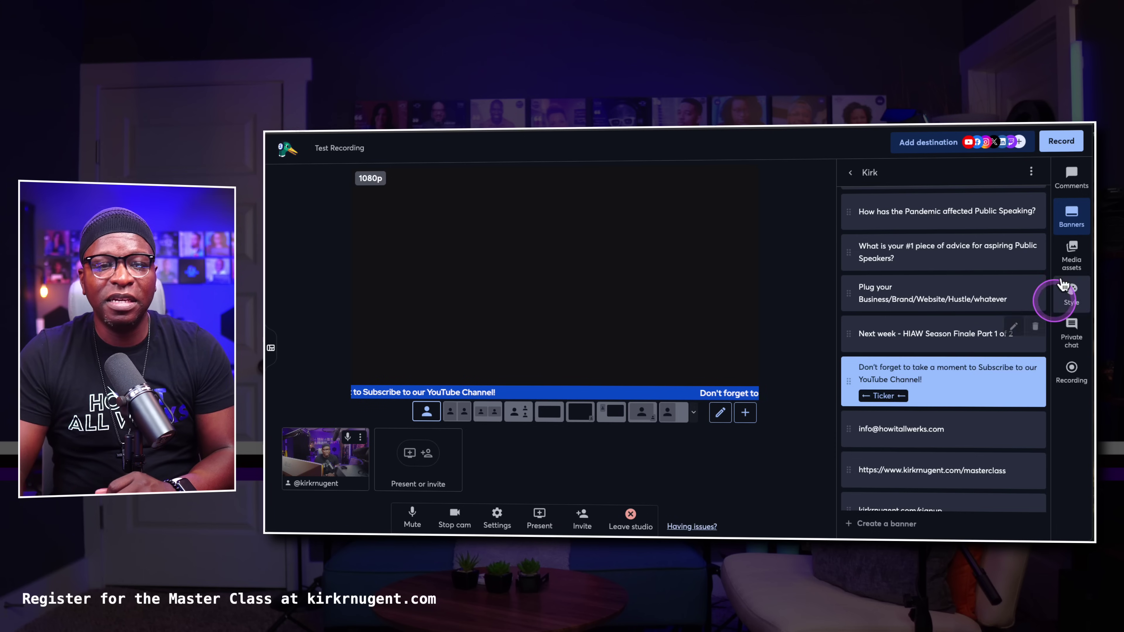
click(948, 380)
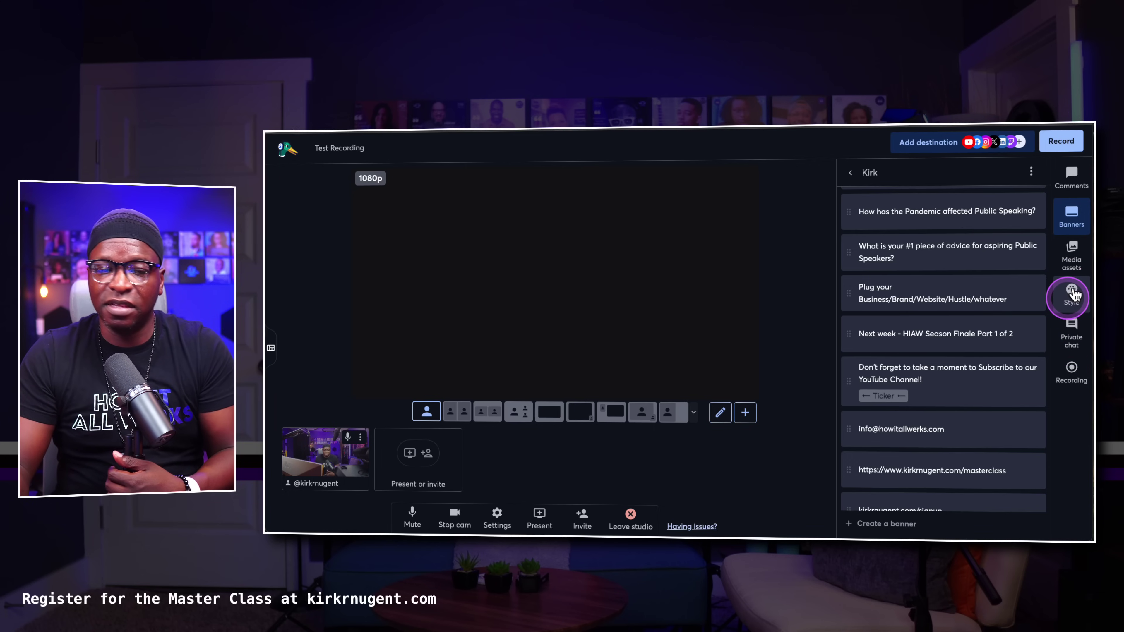
Look at the recording panel and private studio chat, then return to Style settings
click(1079, 367)
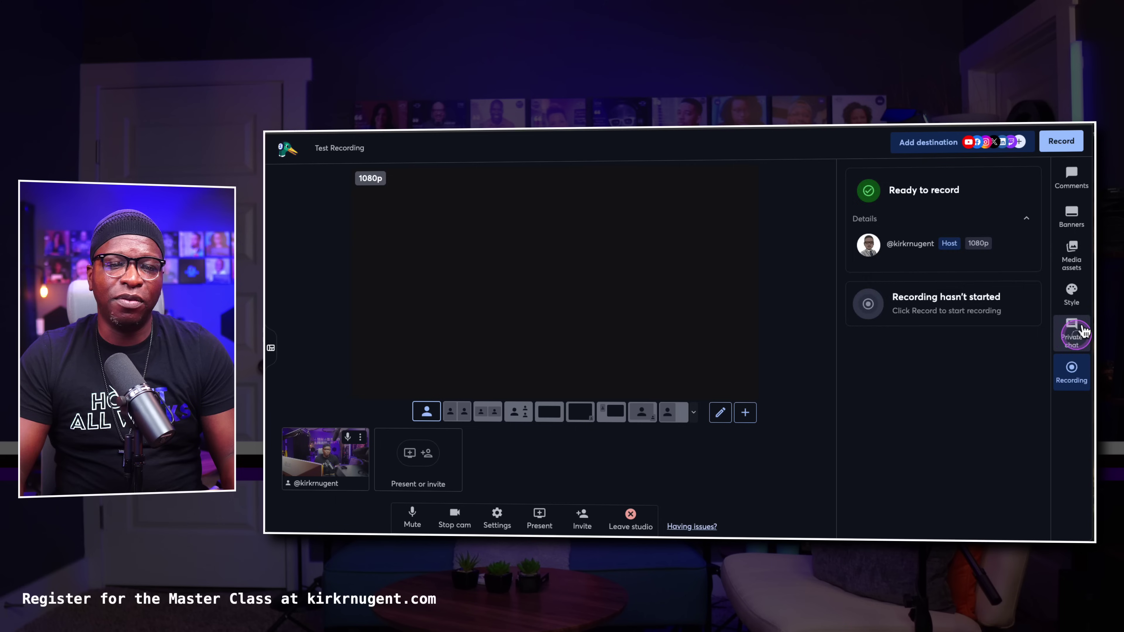
click(1072, 331)
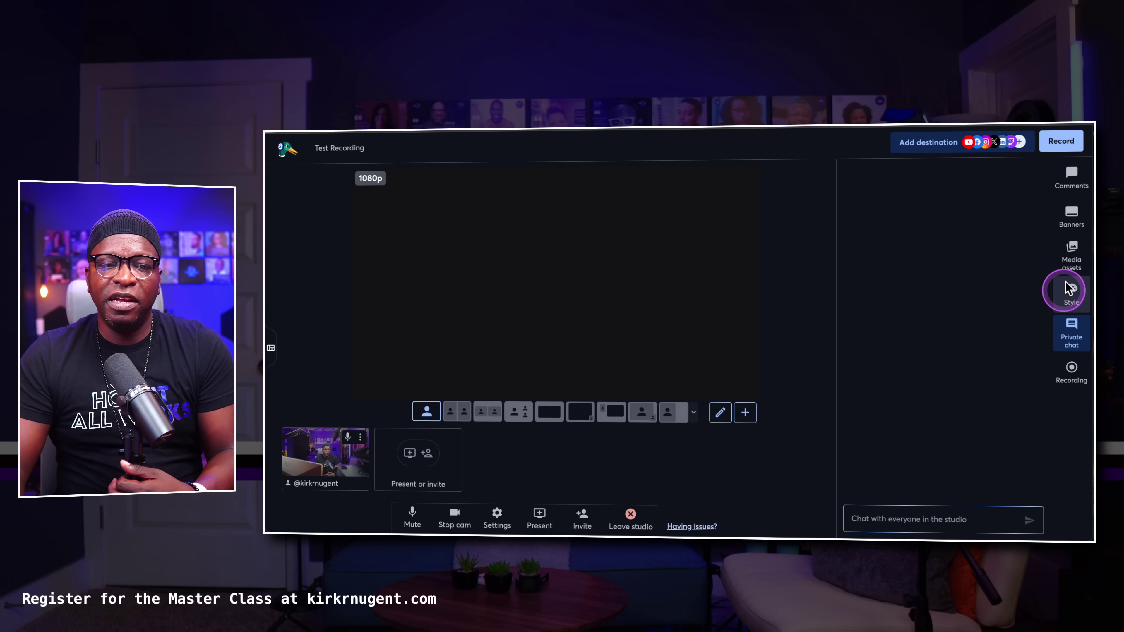
click(1075, 285)
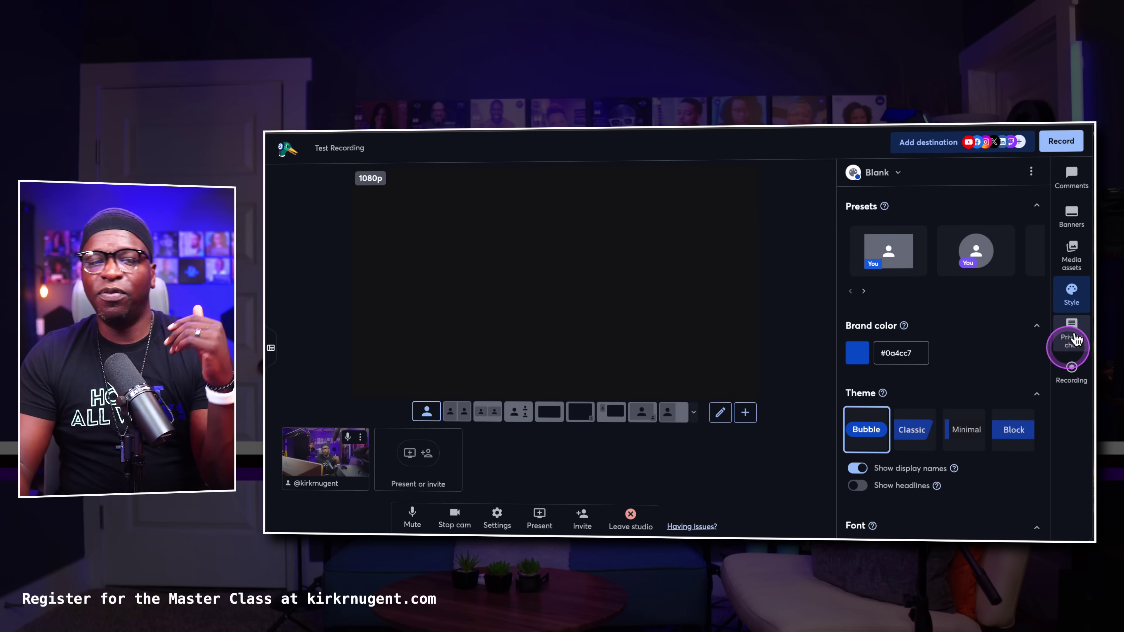
Try the round-avatar, red-tagged and blue-tagged style presets, then apply the first preset
scroll(1005, 338, down, 3)
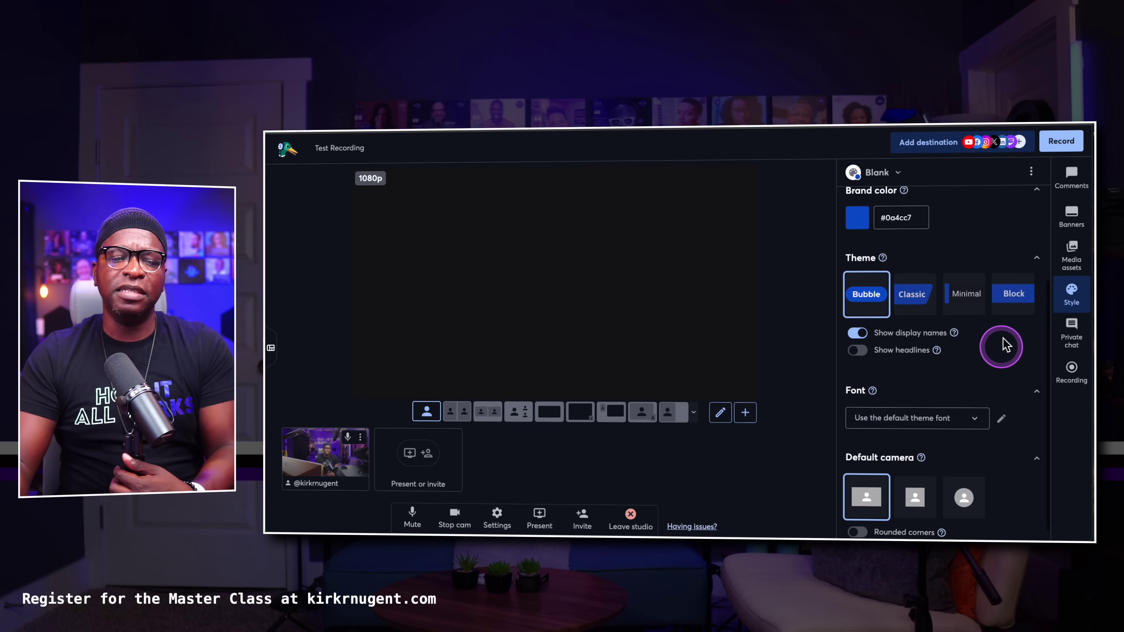
scroll(1003, 332, up, 3)
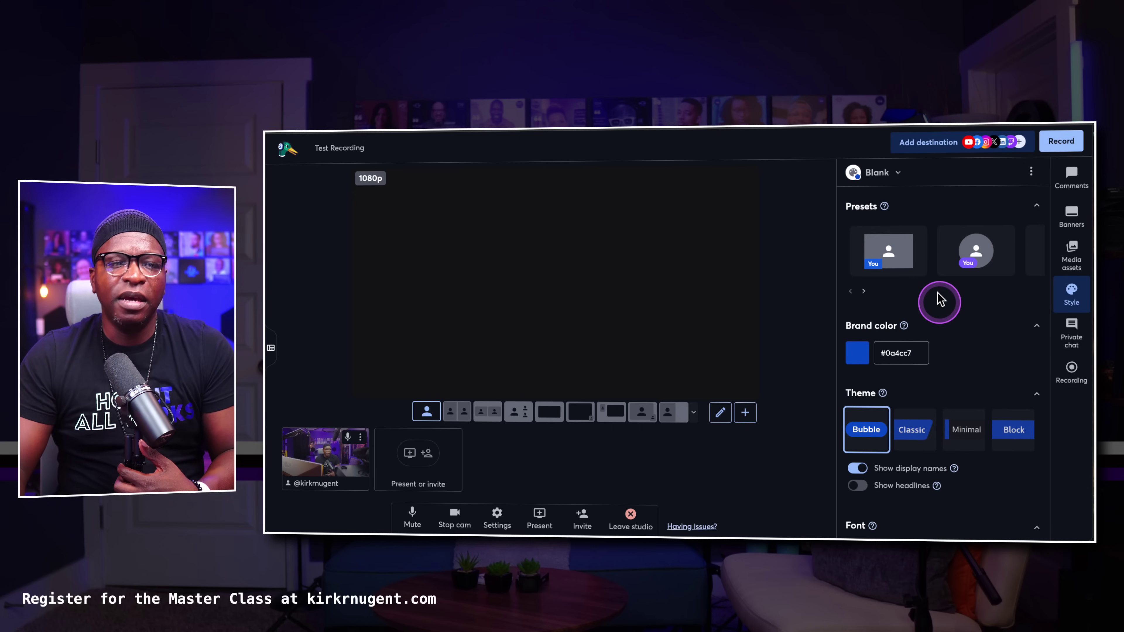
click(903, 265)
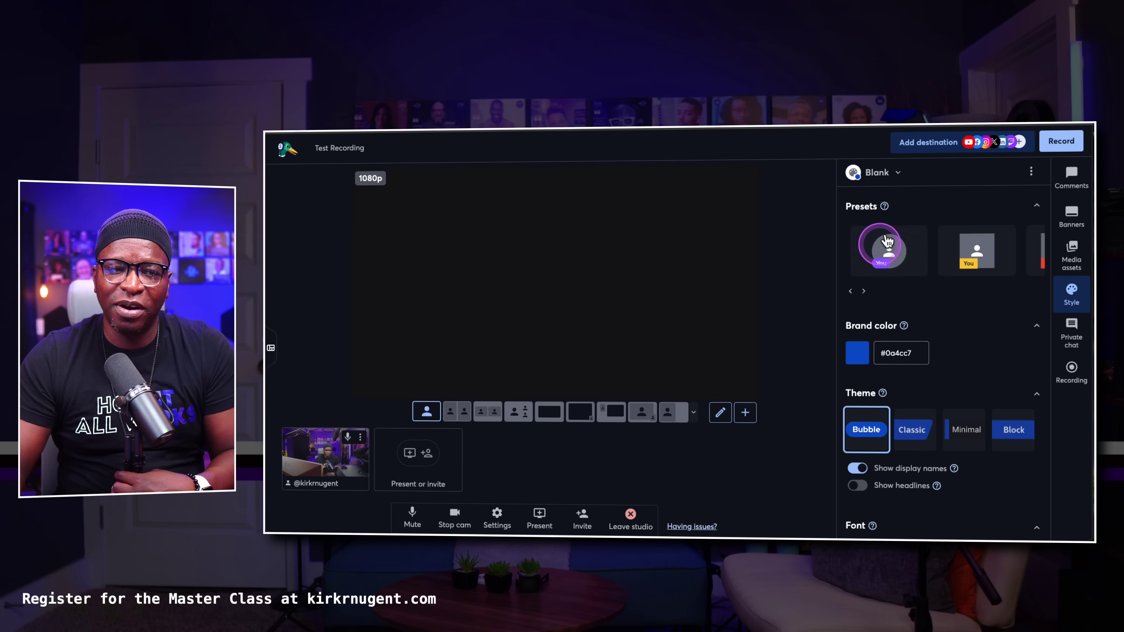
click(906, 243)
click(906, 244)
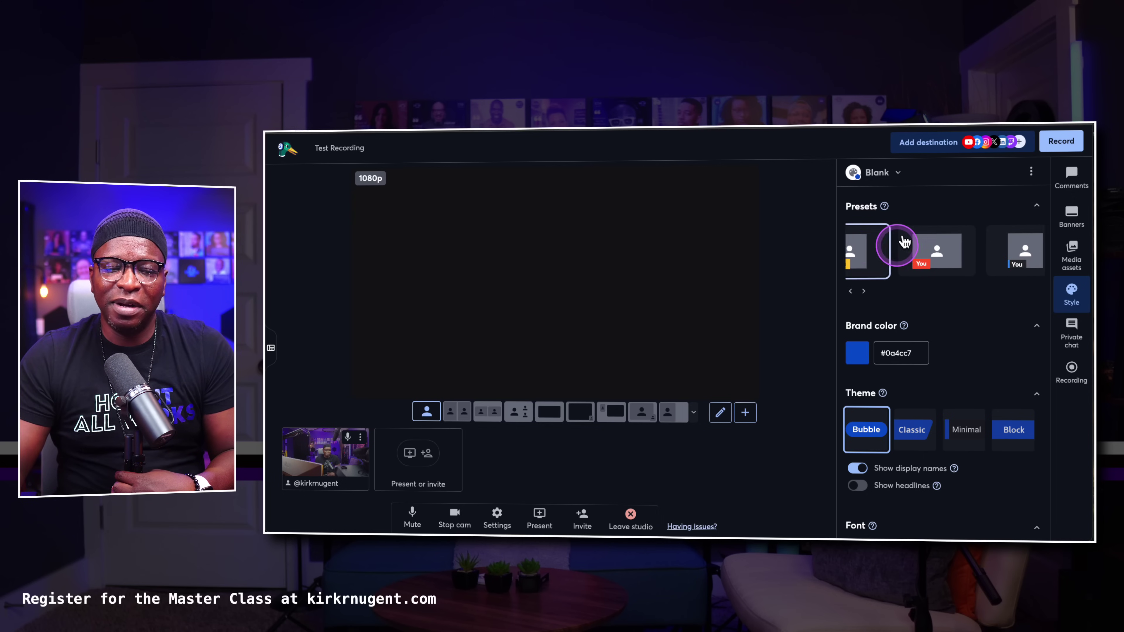
click(906, 244)
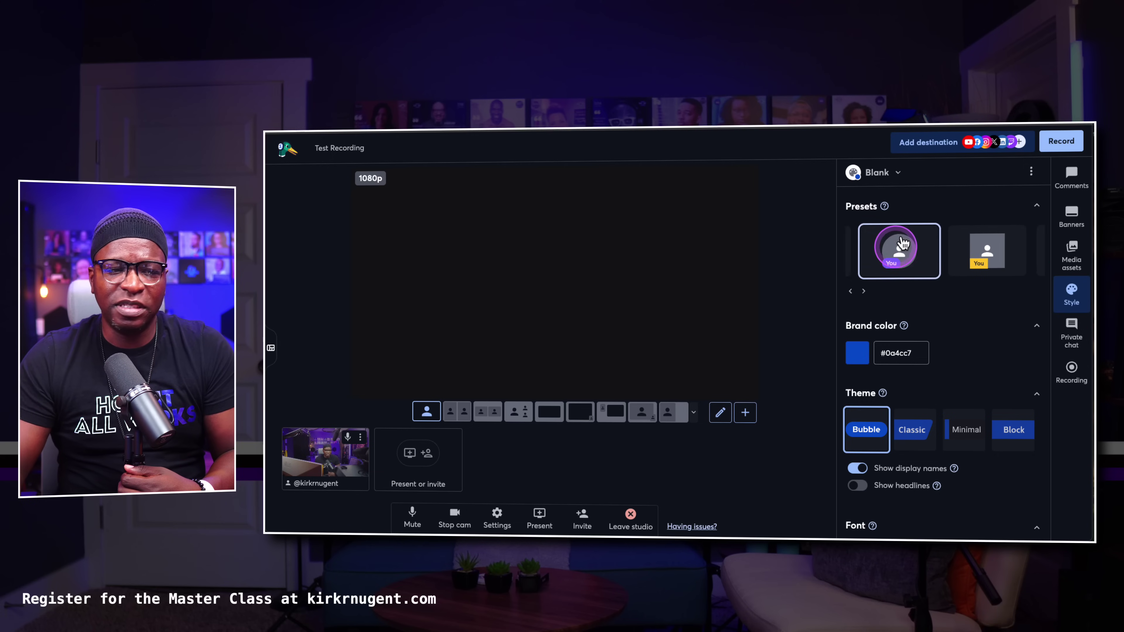
click(891, 254)
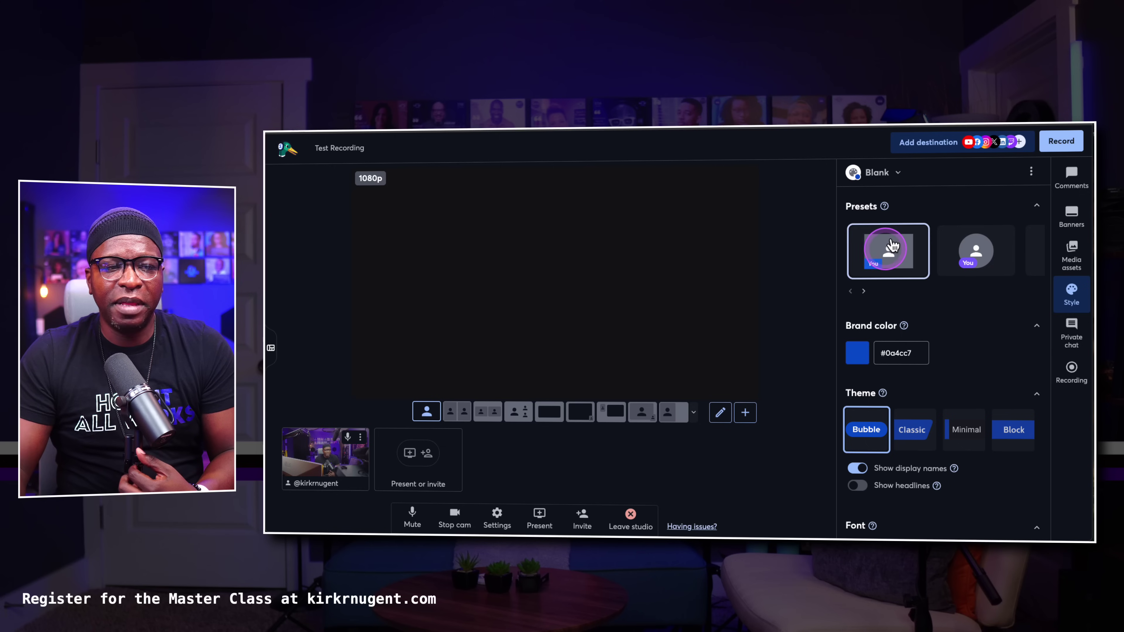
click(891, 248)
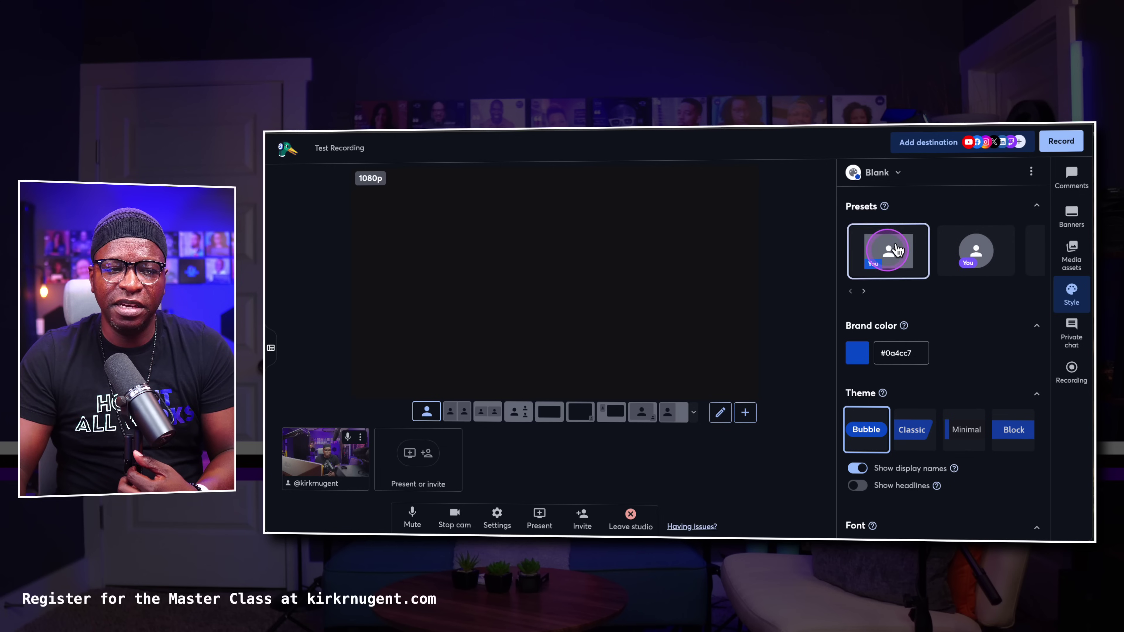
Put the host's camera feed on stage with its display-name tag
click(916, 301)
scroll(915, 301, down, 1)
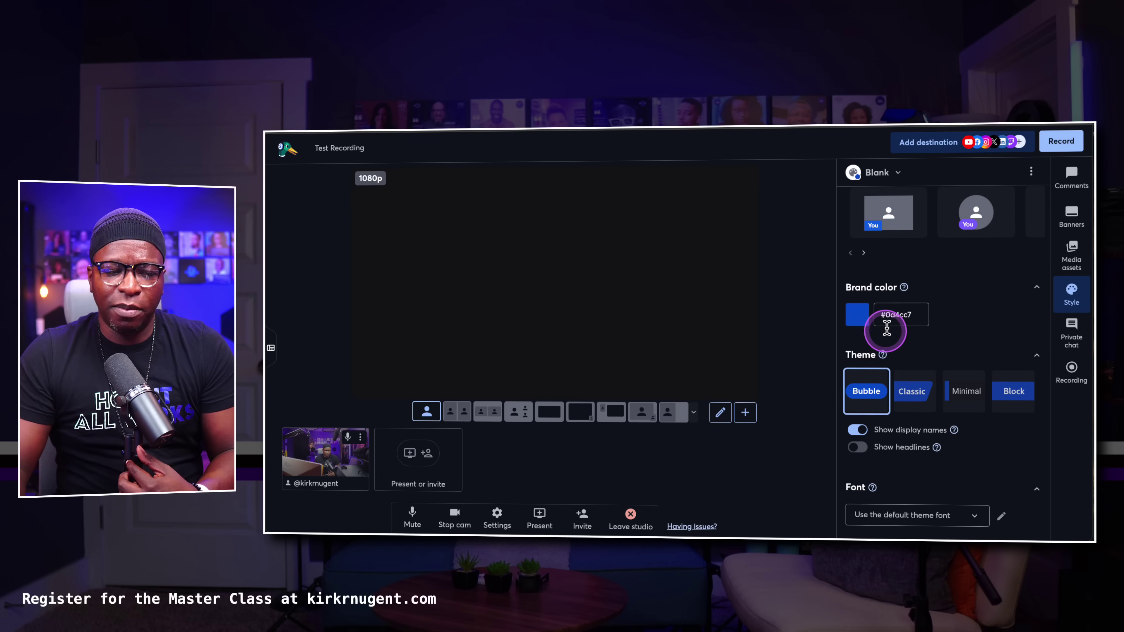
scroll(885, 330, down, 2)
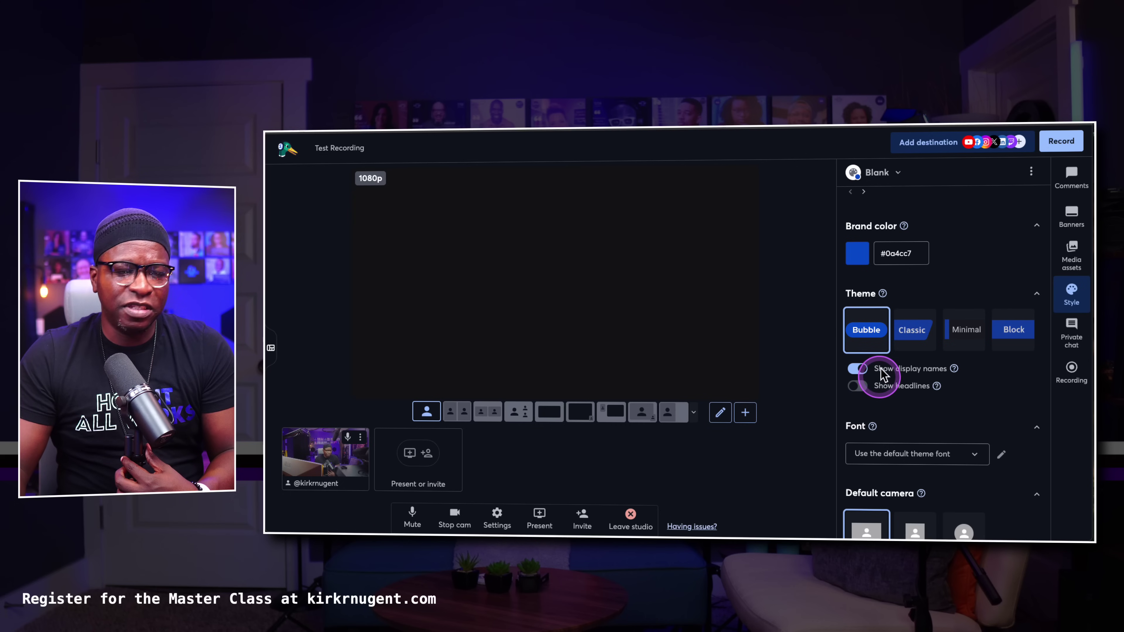
click(322, 454)
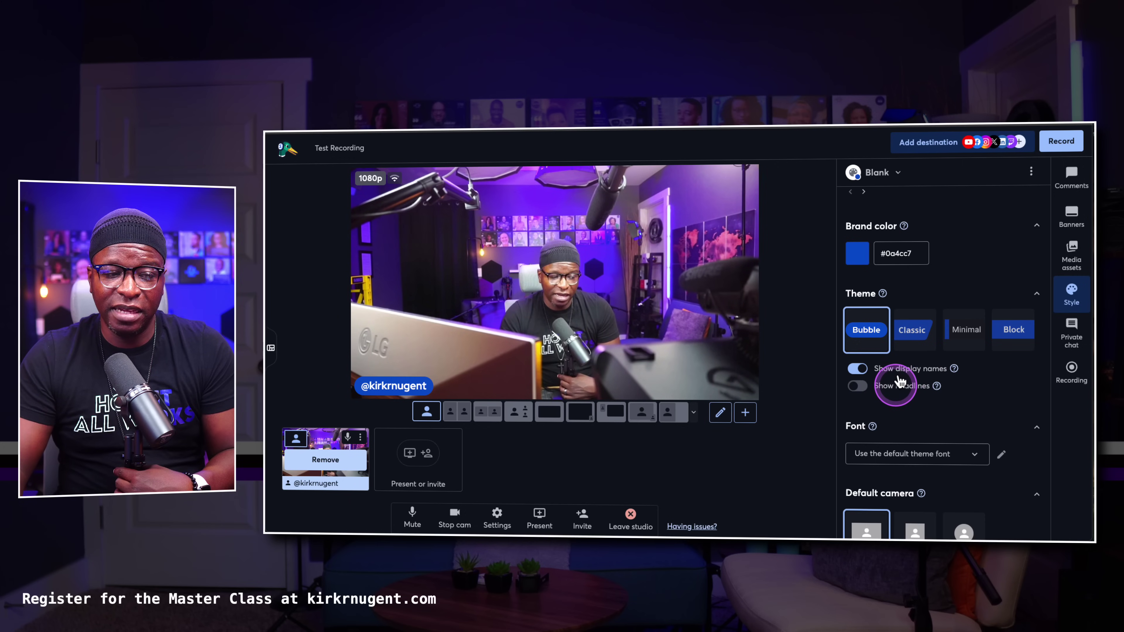
Turn headlines on, check the name and headline editor, then switch headlines and display names off
click(862, 383)
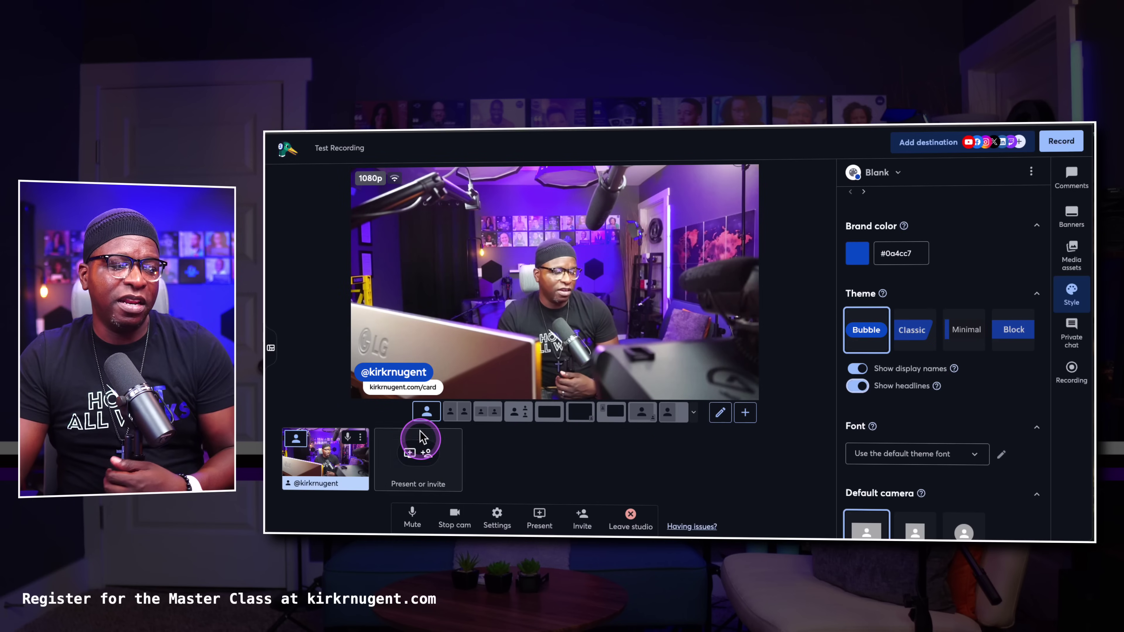
click(362, 434)
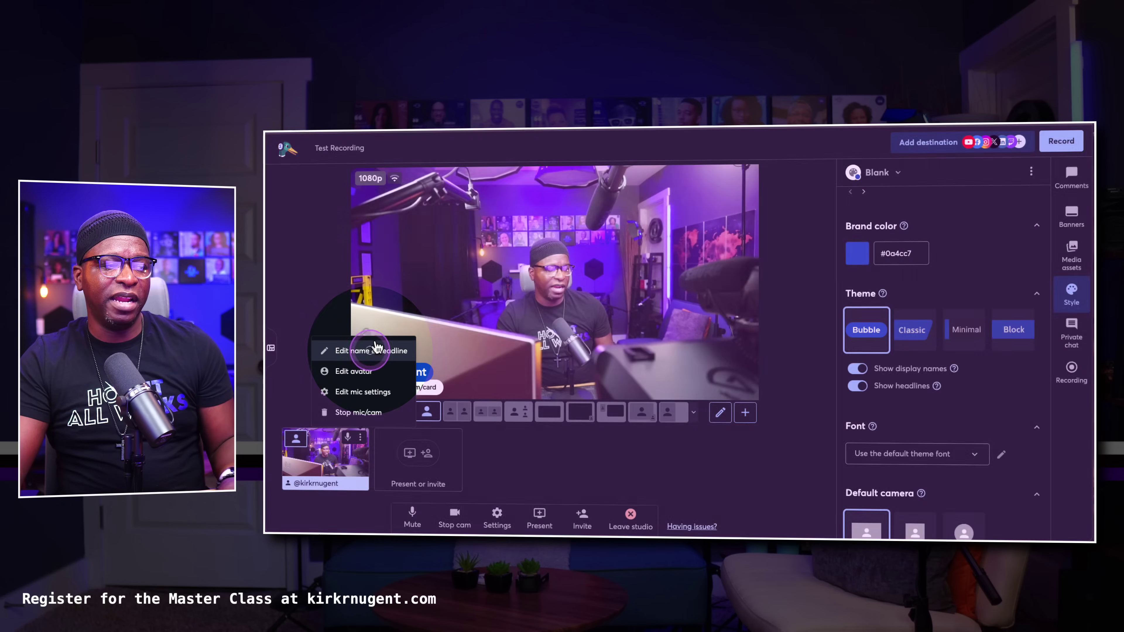
click(374, 350)
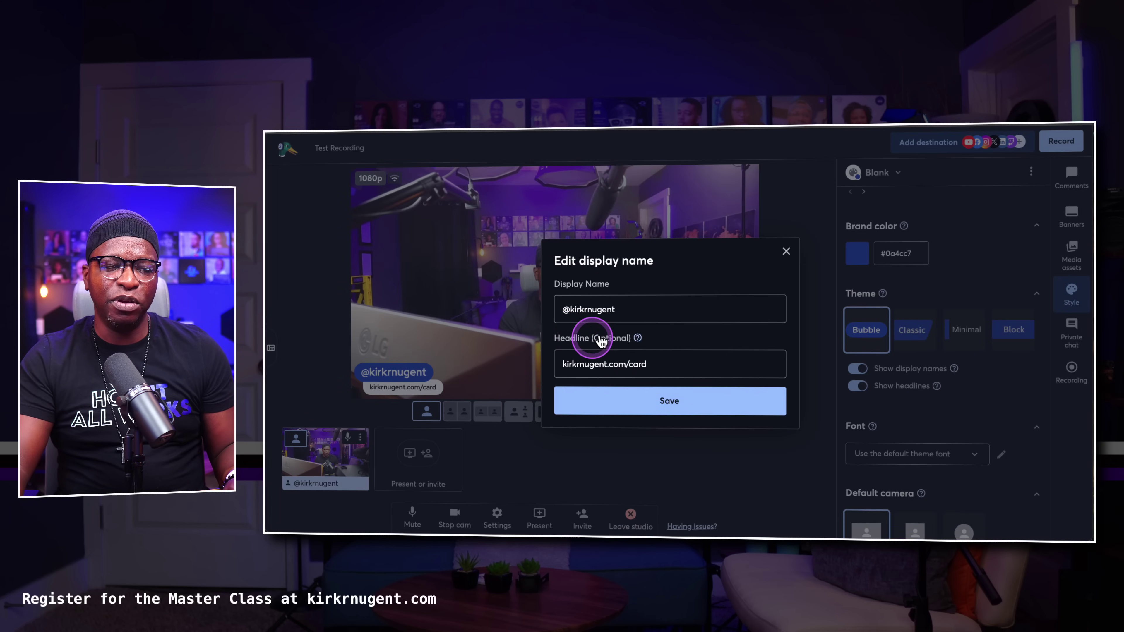
click(786, 251)
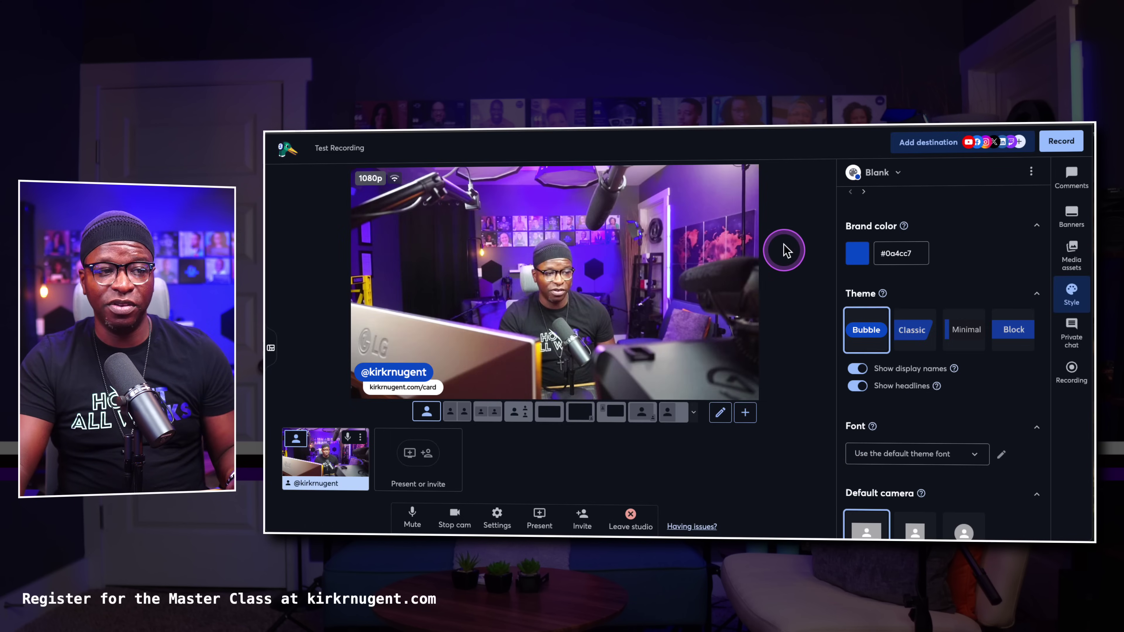
click(858, 386)
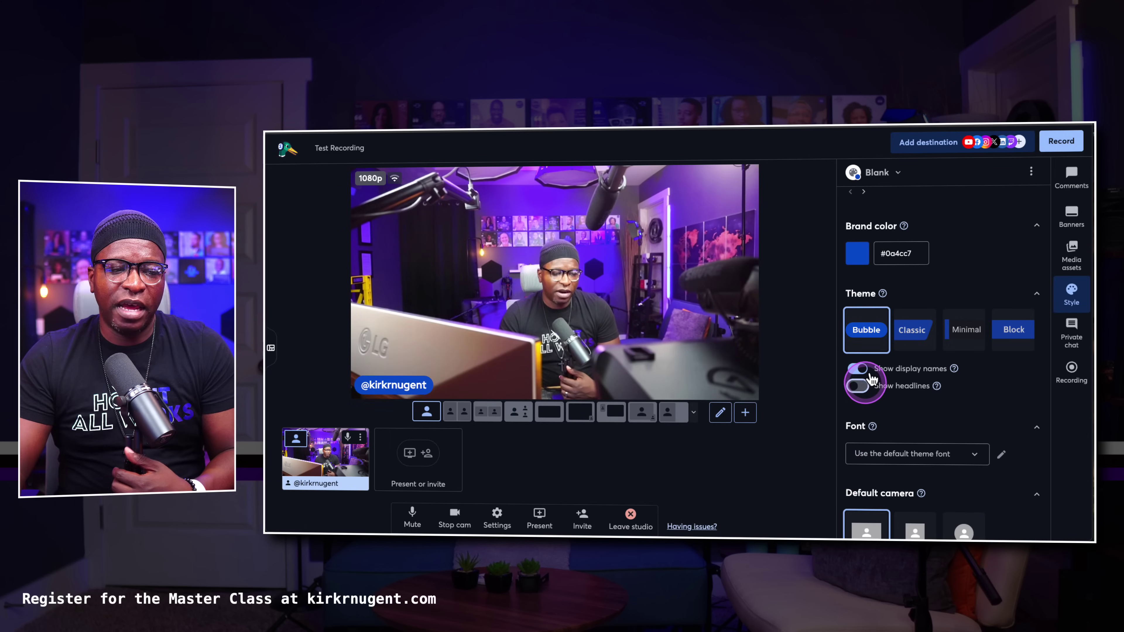
click(867, 367)
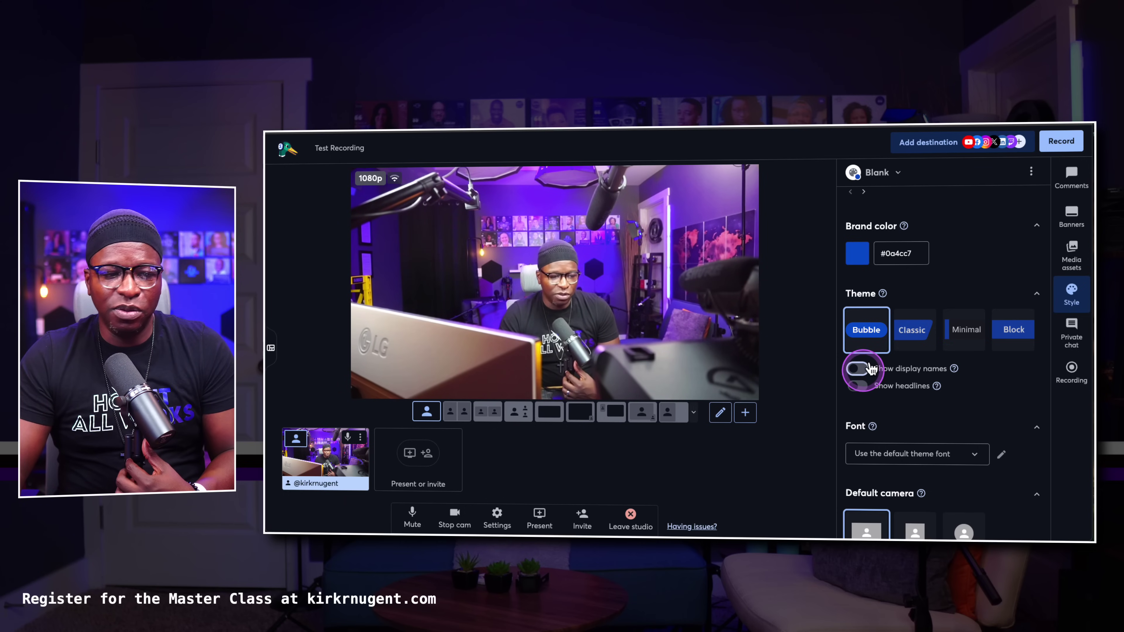
Browse the font list without choosing a font, then toggle the camera feed's rounded corners setting
click(956, 459)
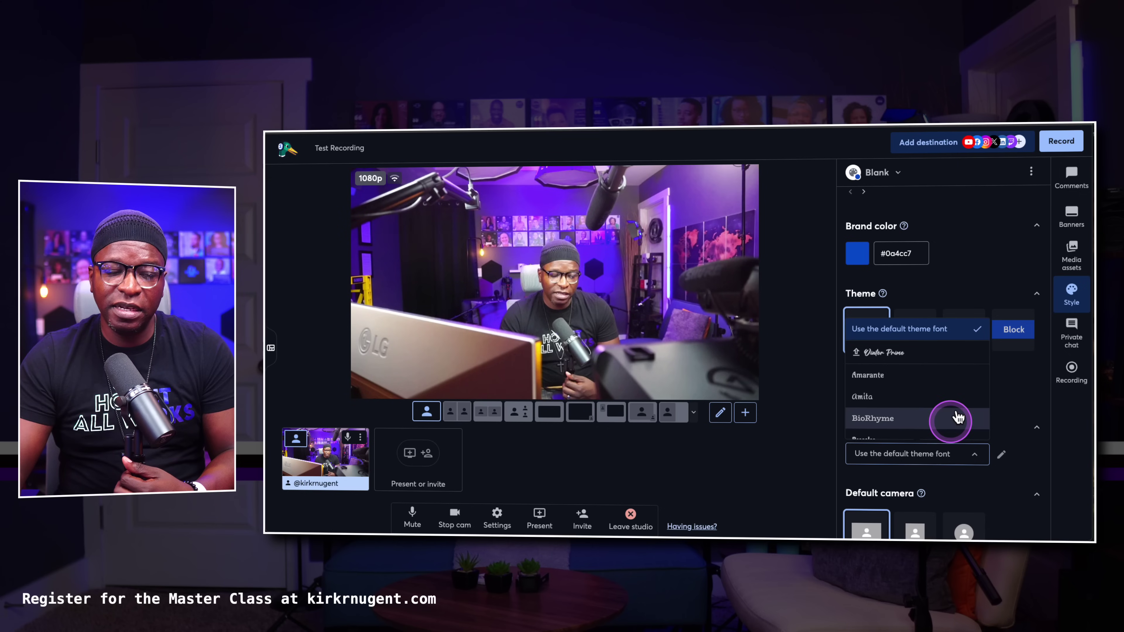
scroll(956, 394, down, 2)
scroll(959, 394, down, 3)
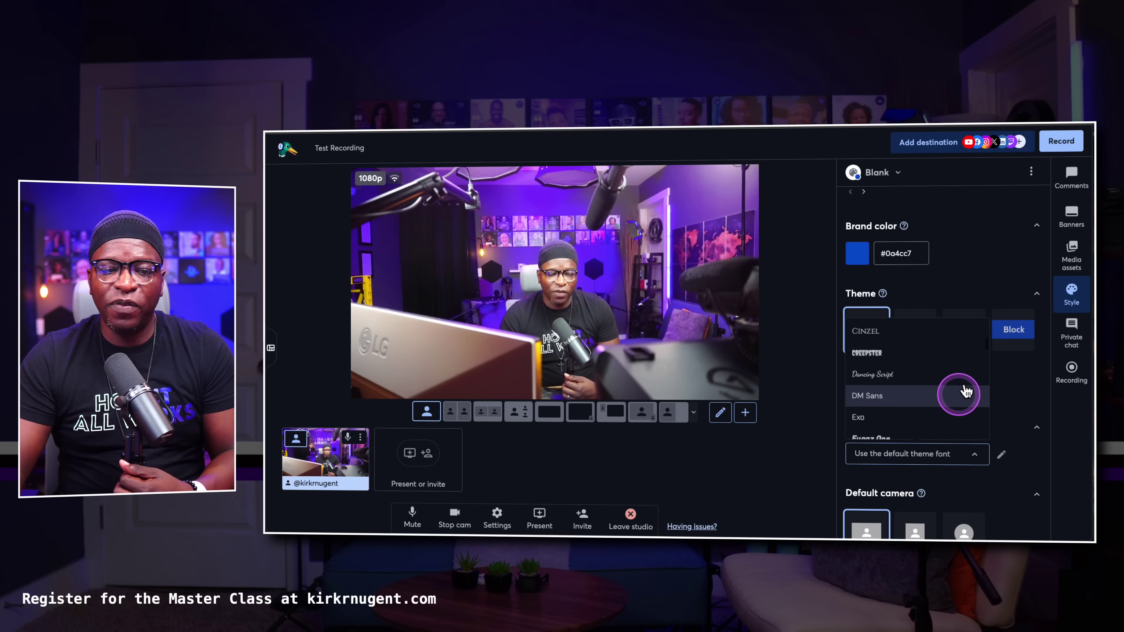
click(1002, 383)
scroll(1001, 385, down, 1)
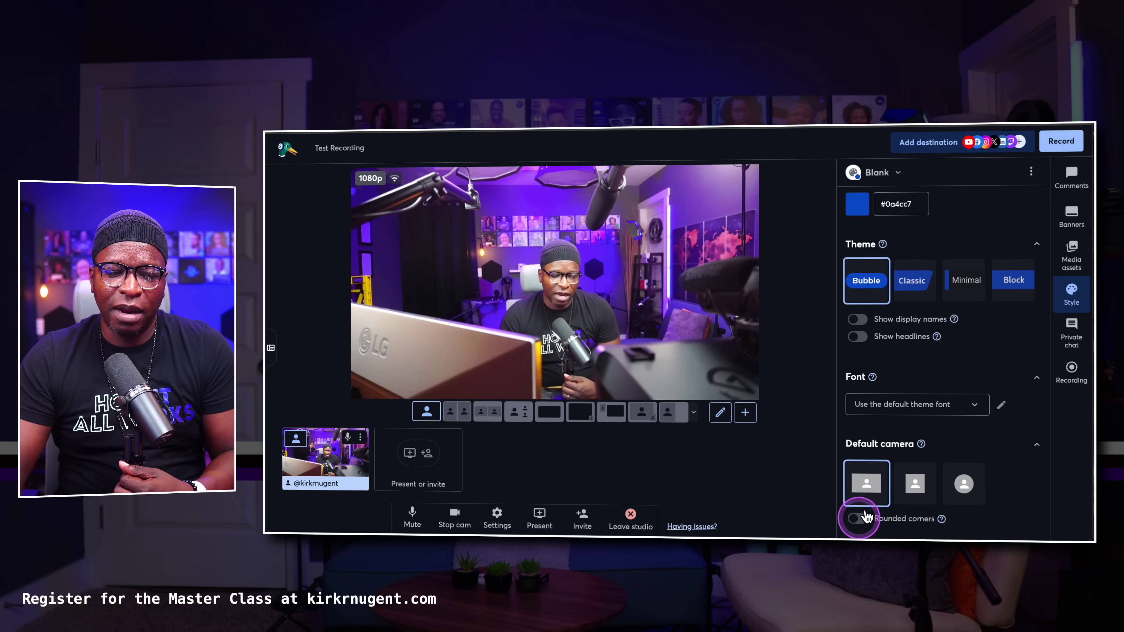
scroll(986, 295, up, 3)
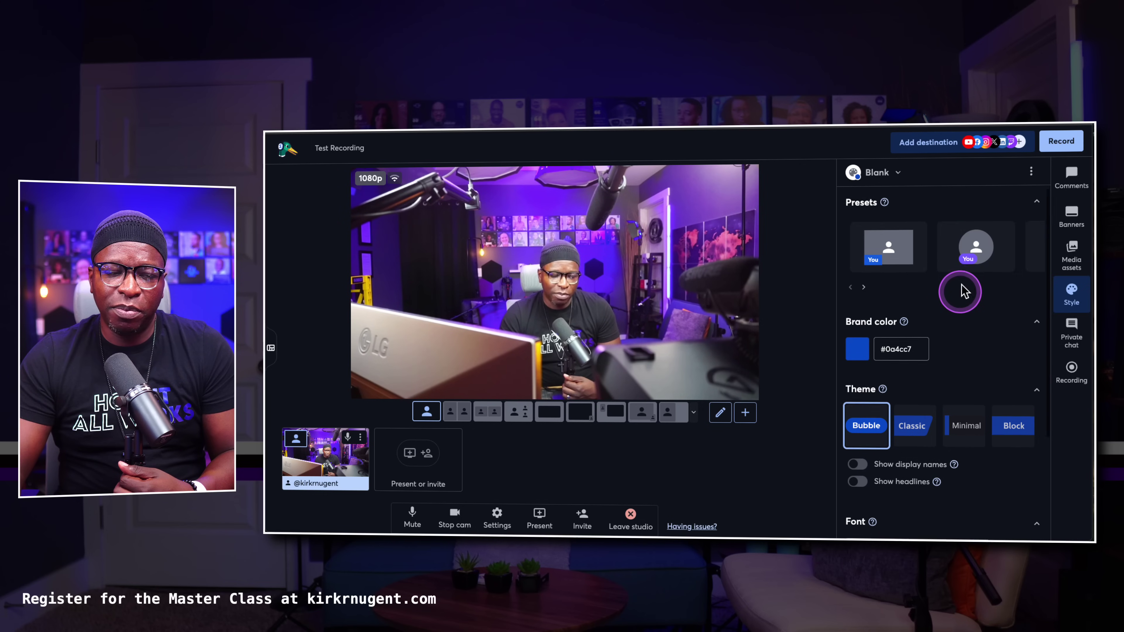
scroll(959, 289, down, 3)
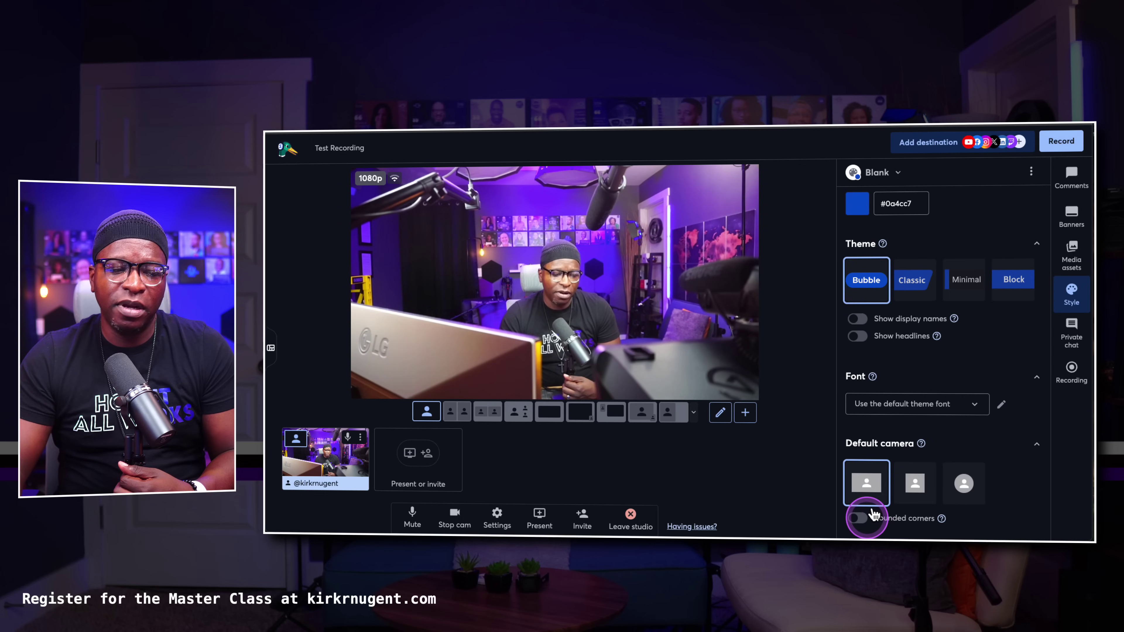
click(859, 518)
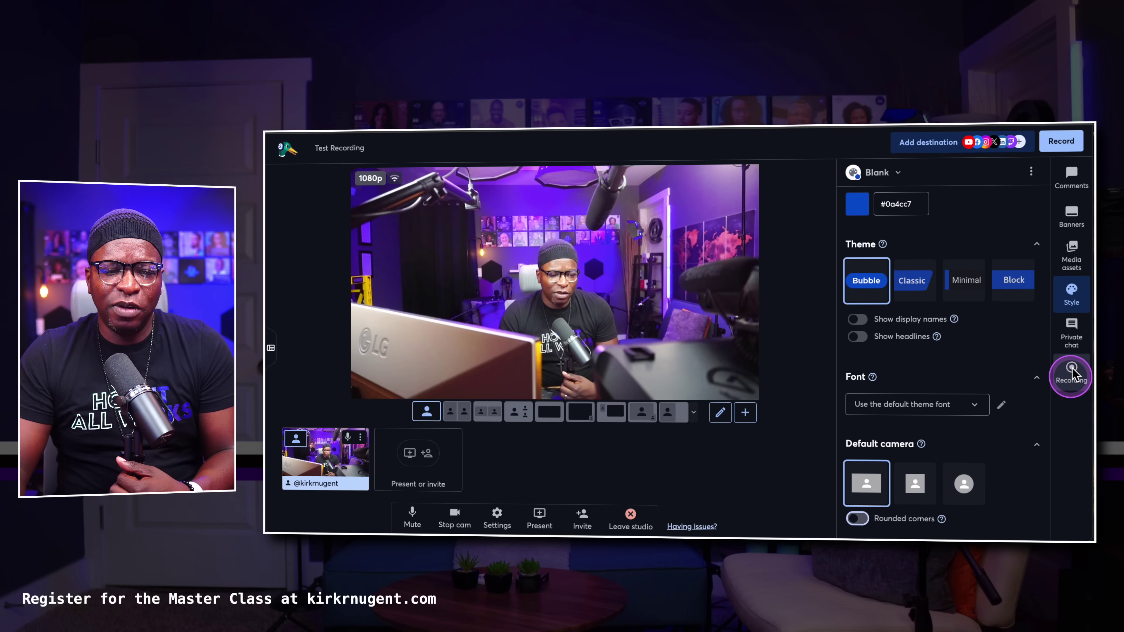
Open the Blank brand's media assets and scroll through logo, overlay, clips, backgrounds and music
click(1077, 256)
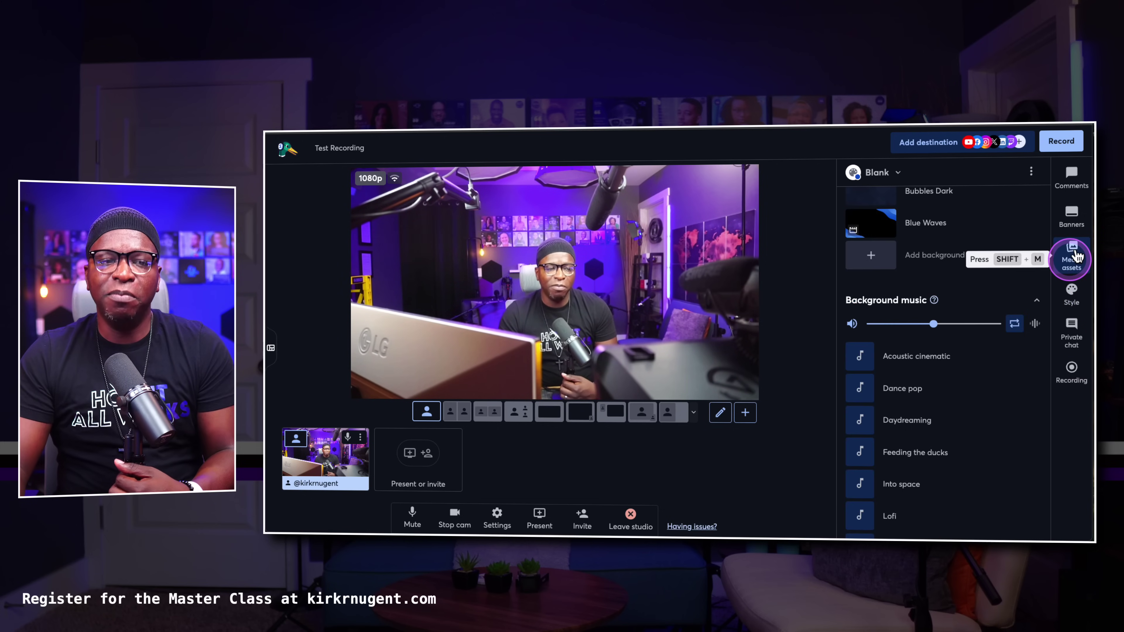
scroll(967, 311, up, 10)
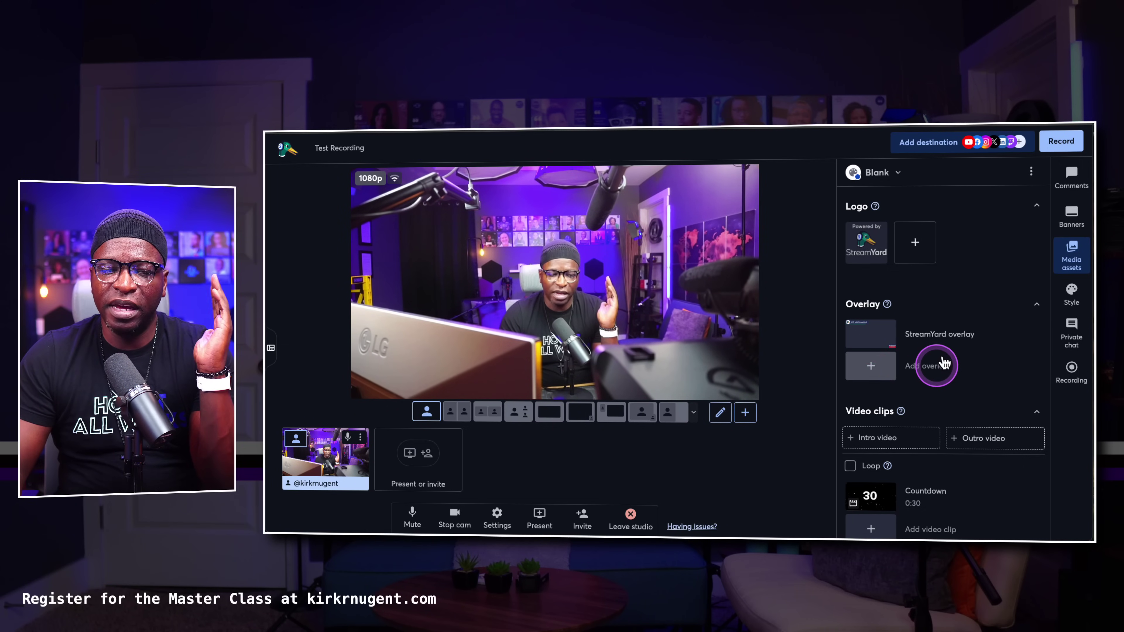
scroll(940, 400, down, 1)
scroll(938, 394, down, 5)
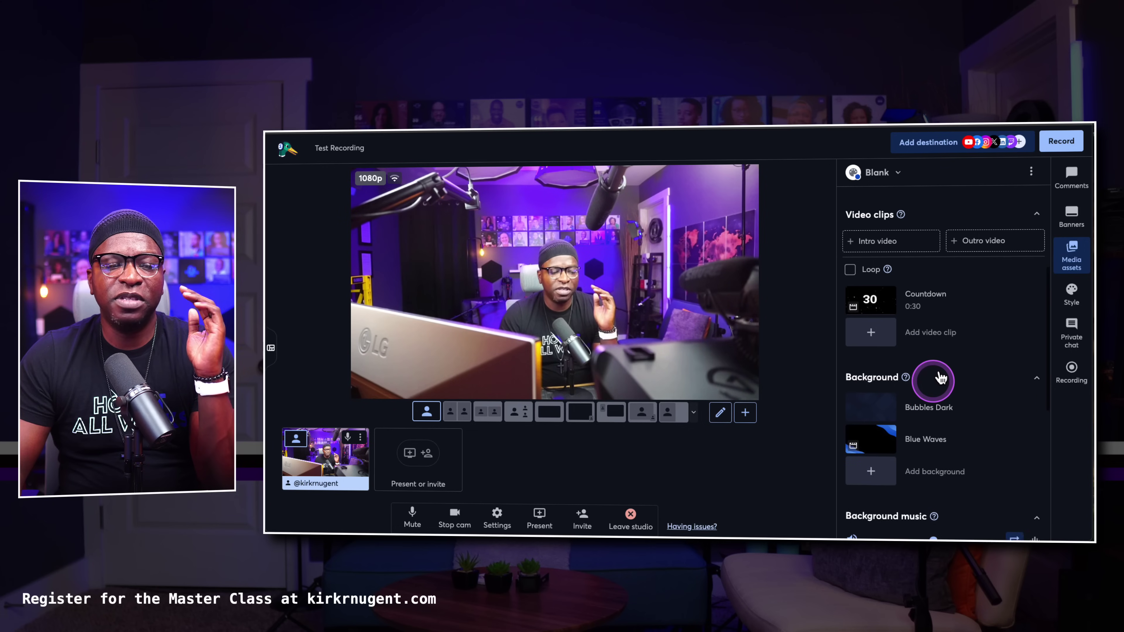
scroll(938, 379, down, 3)
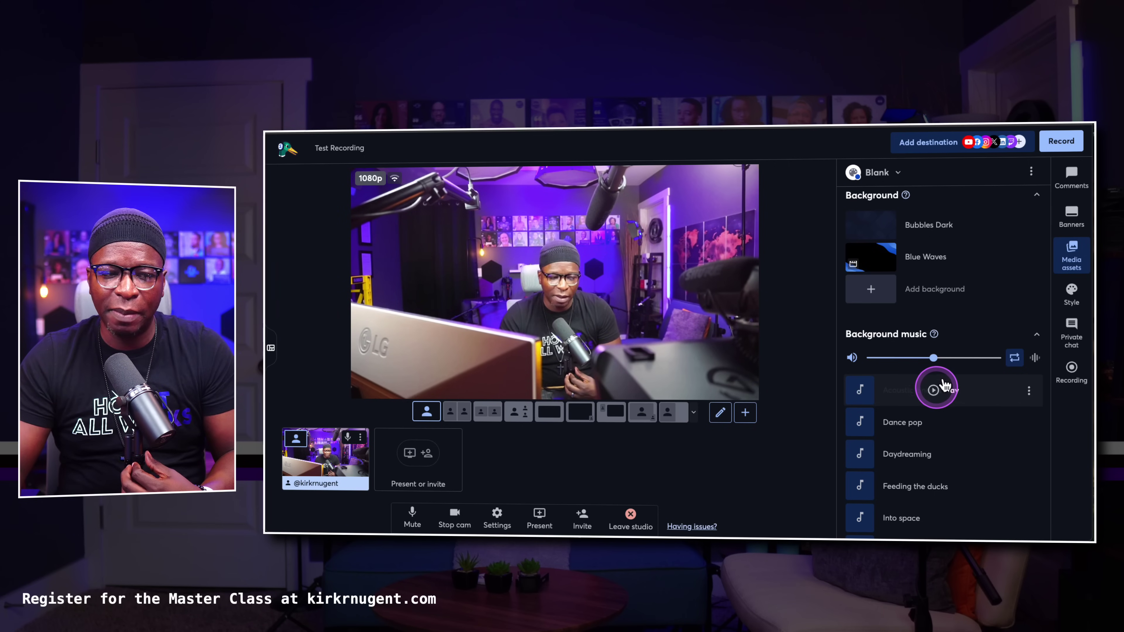
scroll(950, 390, down, 2)
scroll(948, 384, up, 10)
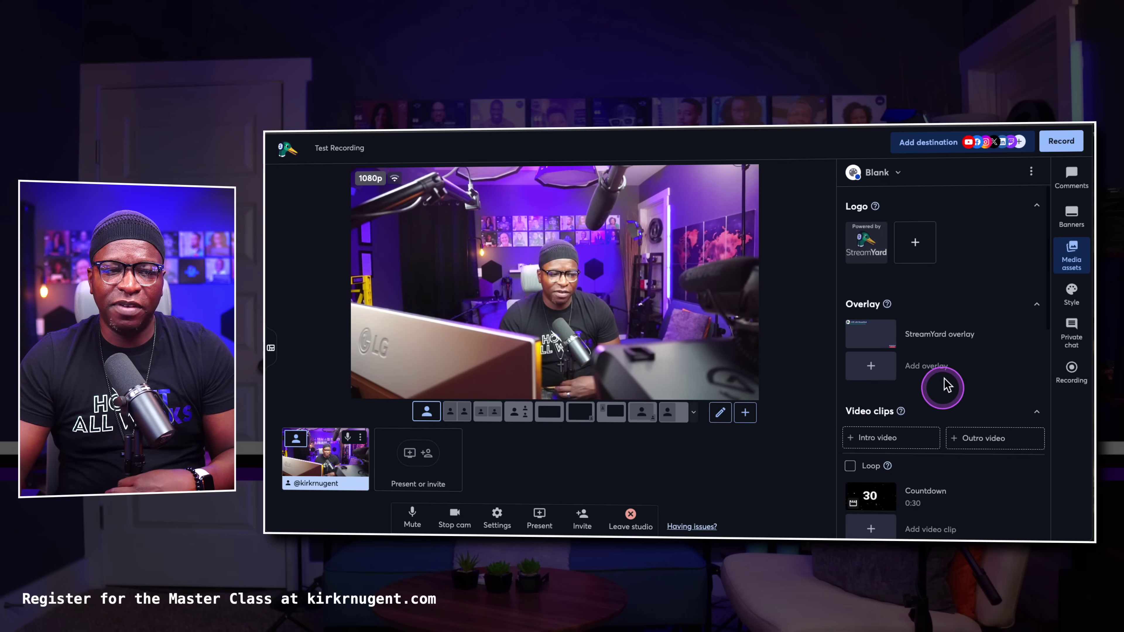
Start and cancel a logo upload, then show and hide the StreamYard logo on stage
click(921, 237)
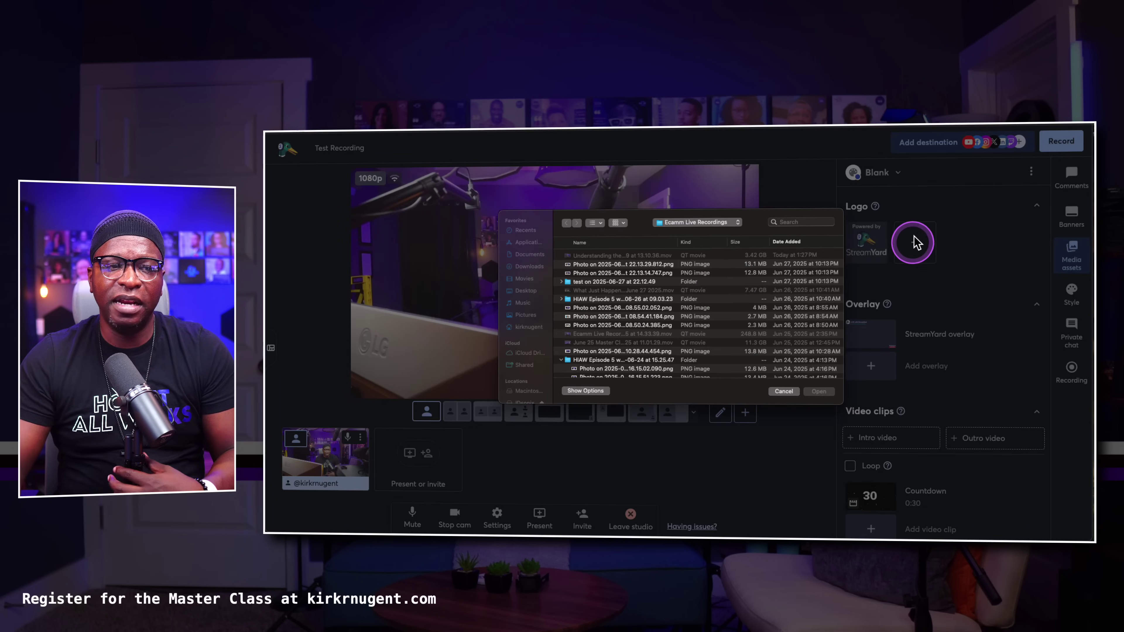
click(784, 390)
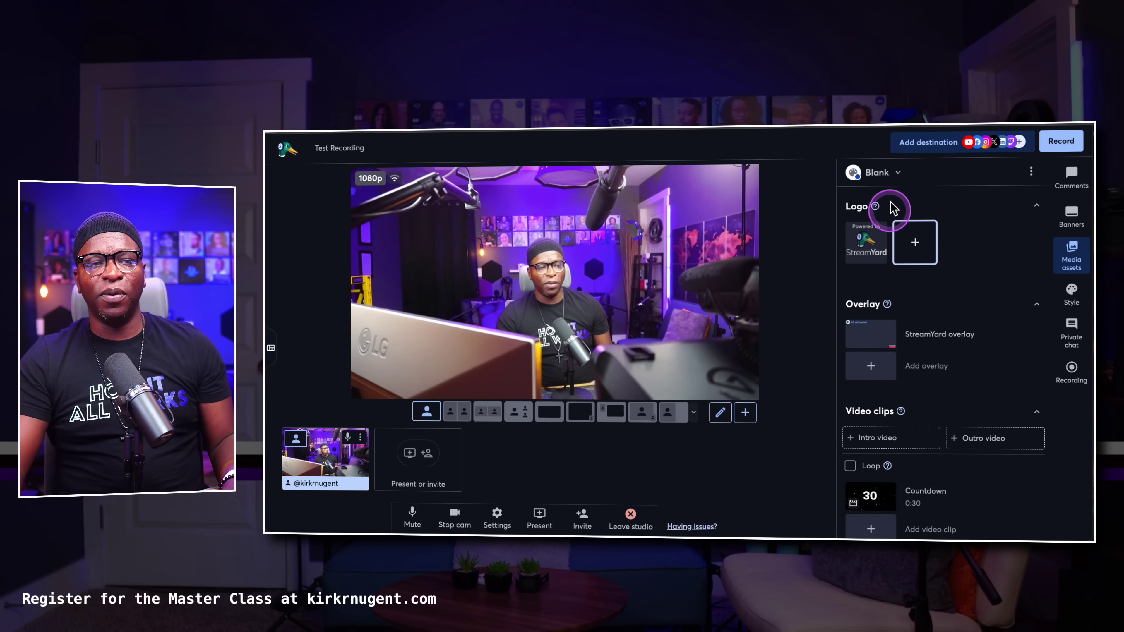
mouse_move(883, 204)
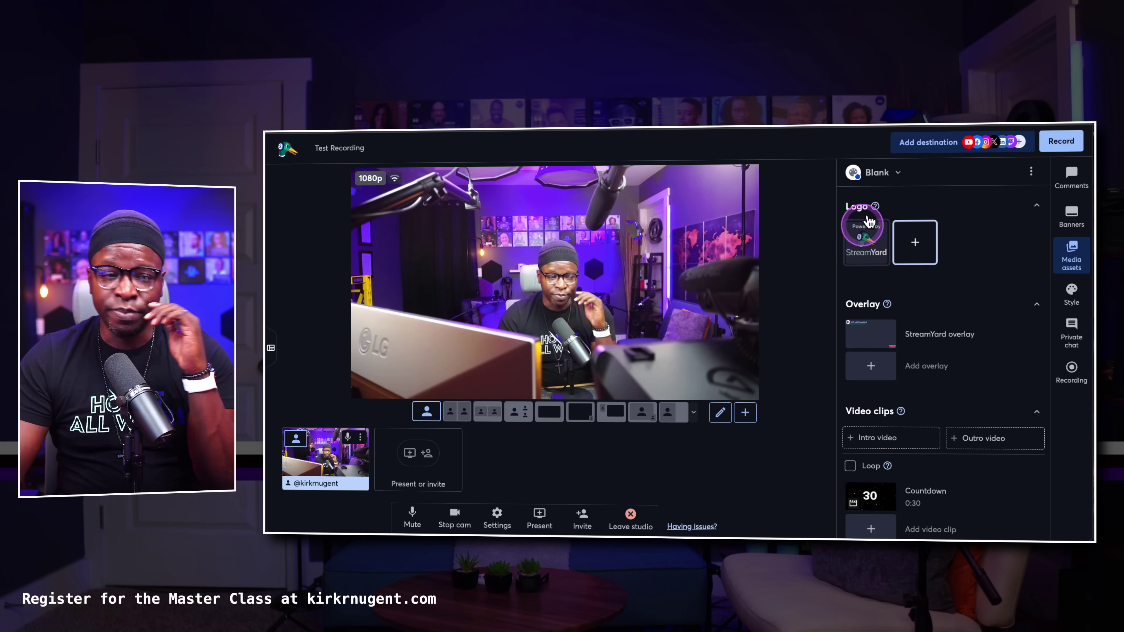
click(867, 232)
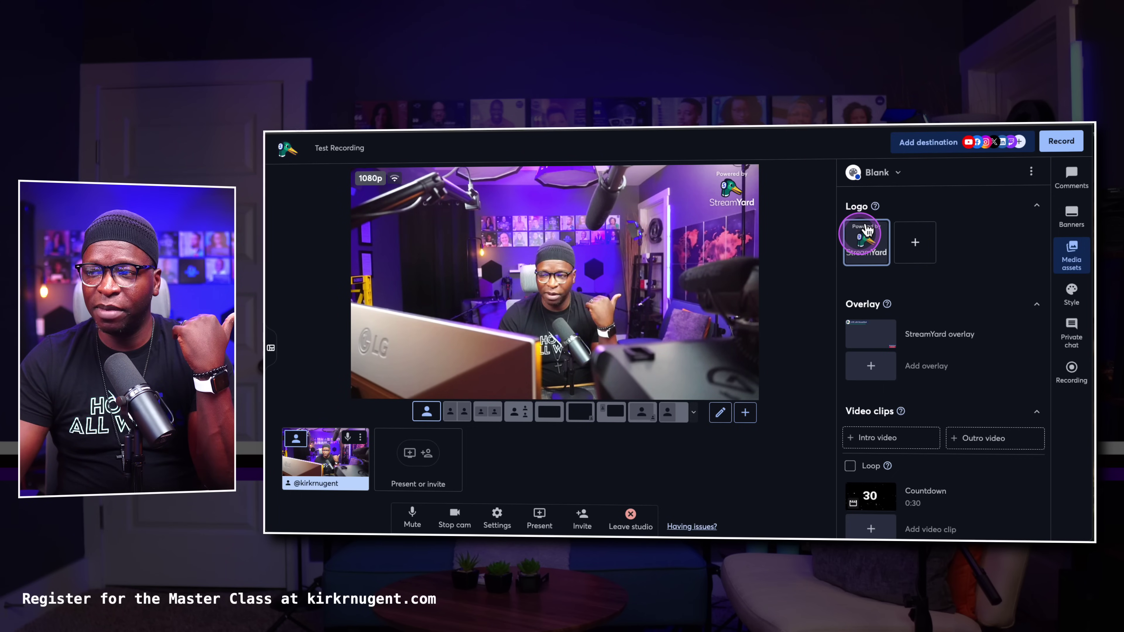
click(867, 230)
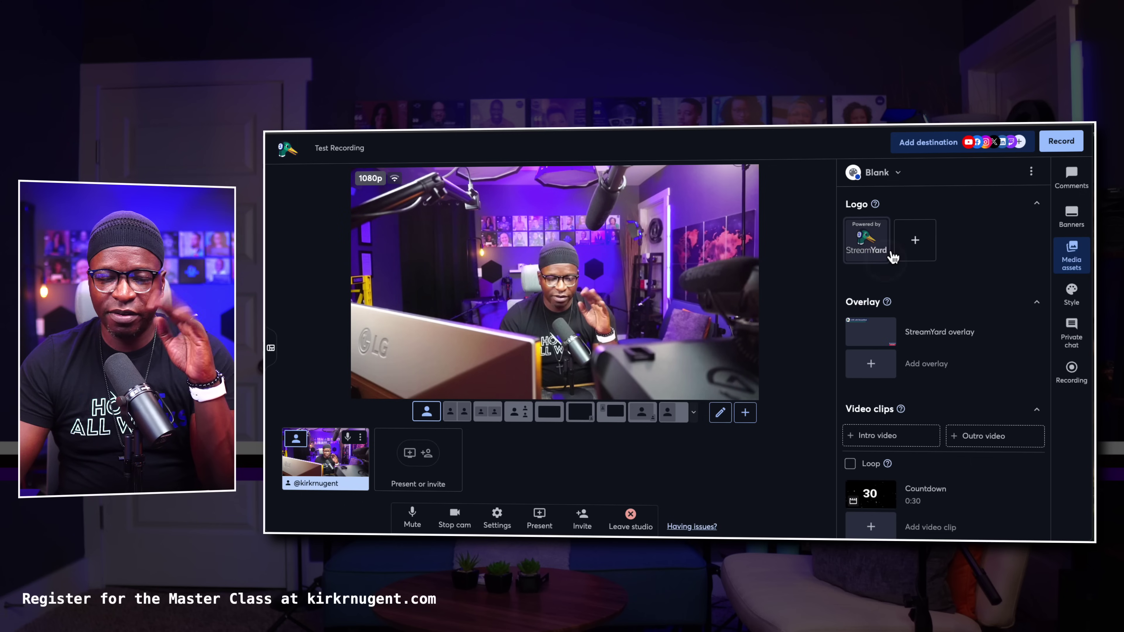
Show and hide the StreamYard overlay, then start and cancel an overlay upload
click(882, 326)
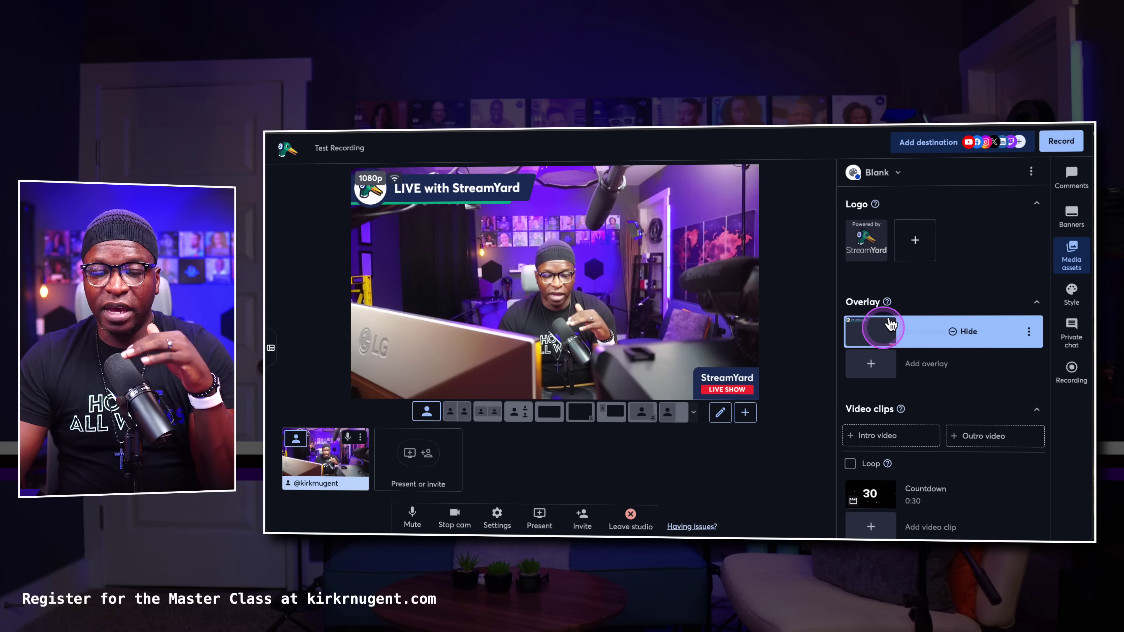
click(890, 326)
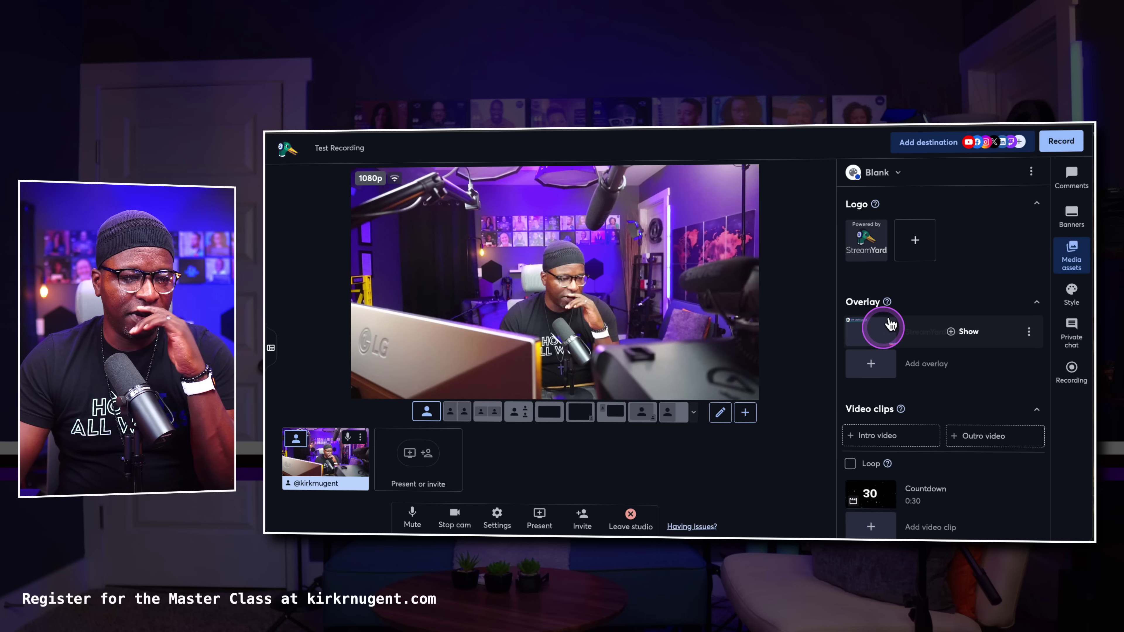
click(872, 364)
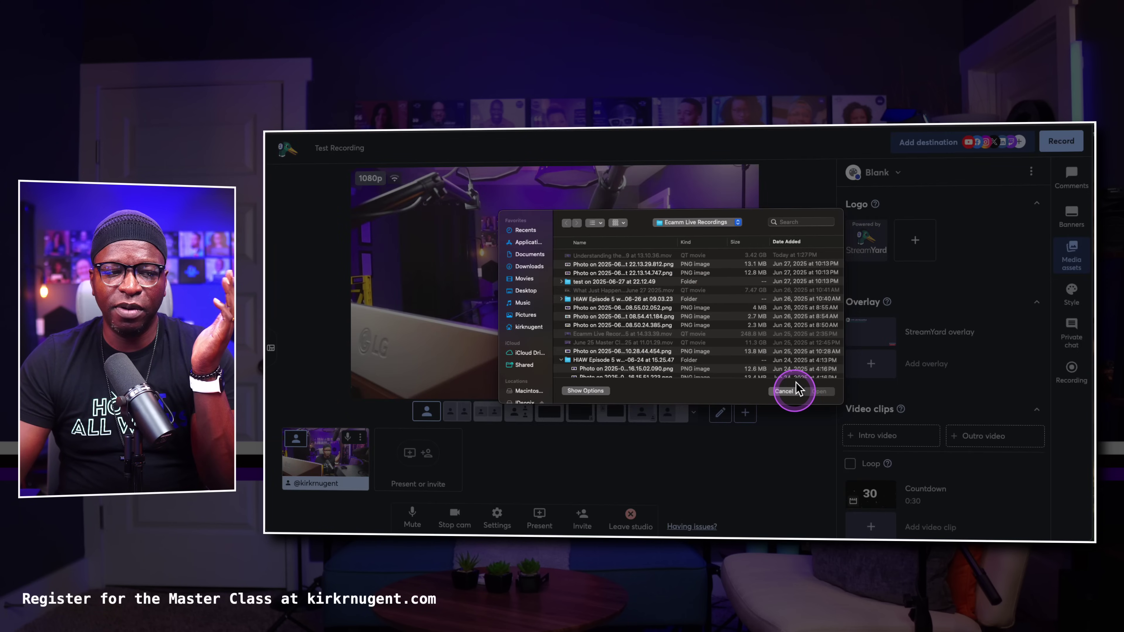
click(782, 390)
Switch to the Default brand and flip the stage orientation to portrait and back to landscape
mouse_move(894, 296)
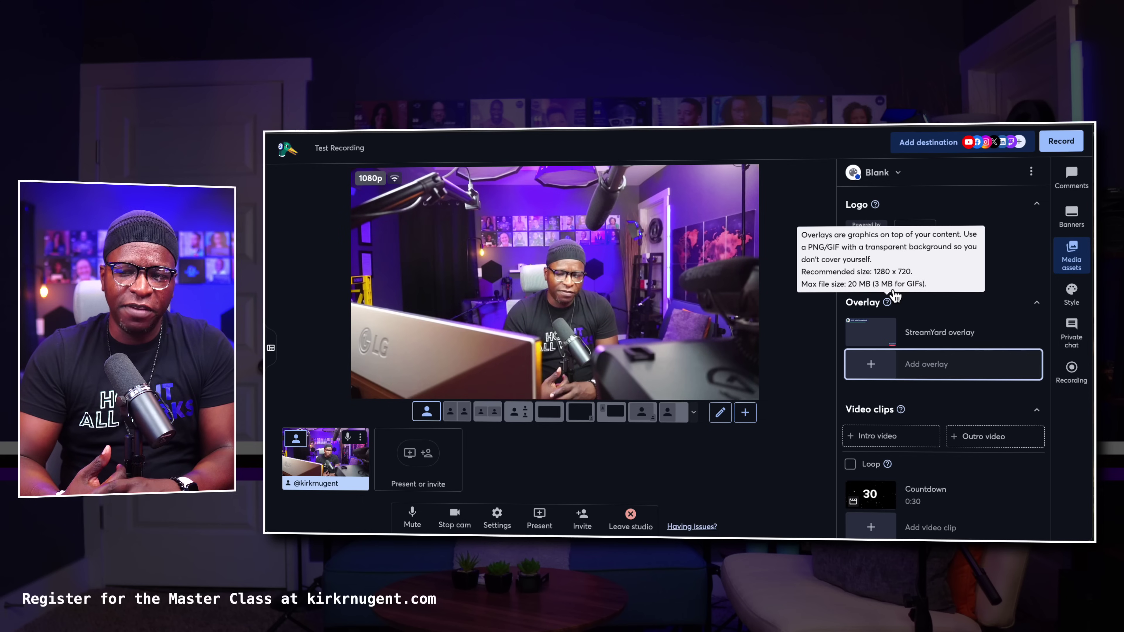
click(872, 171)
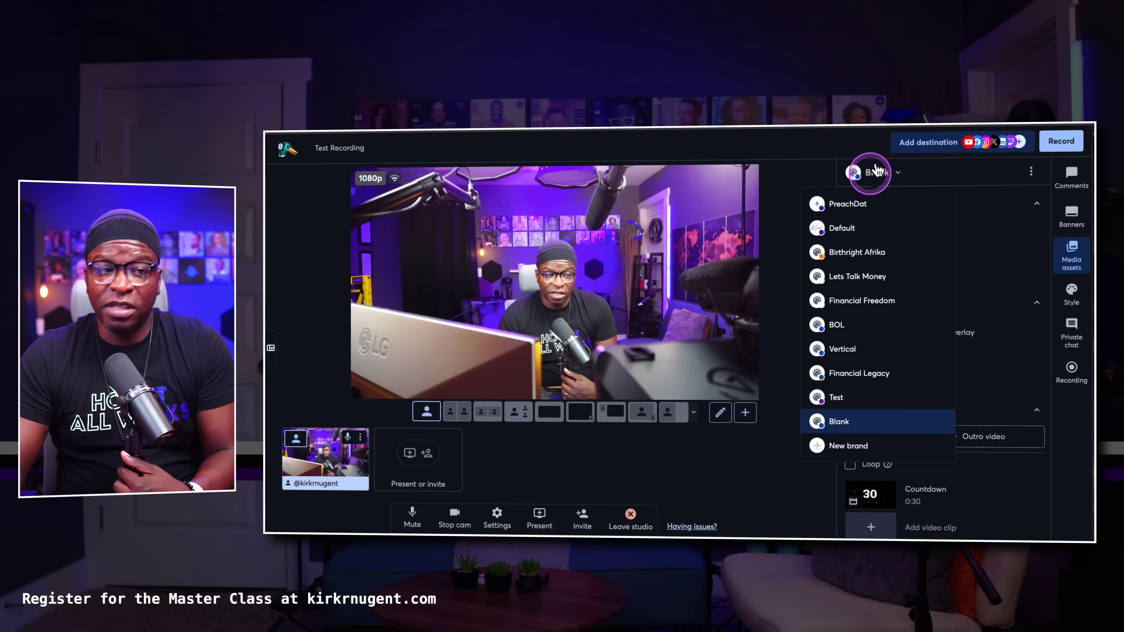
click(857, 221)
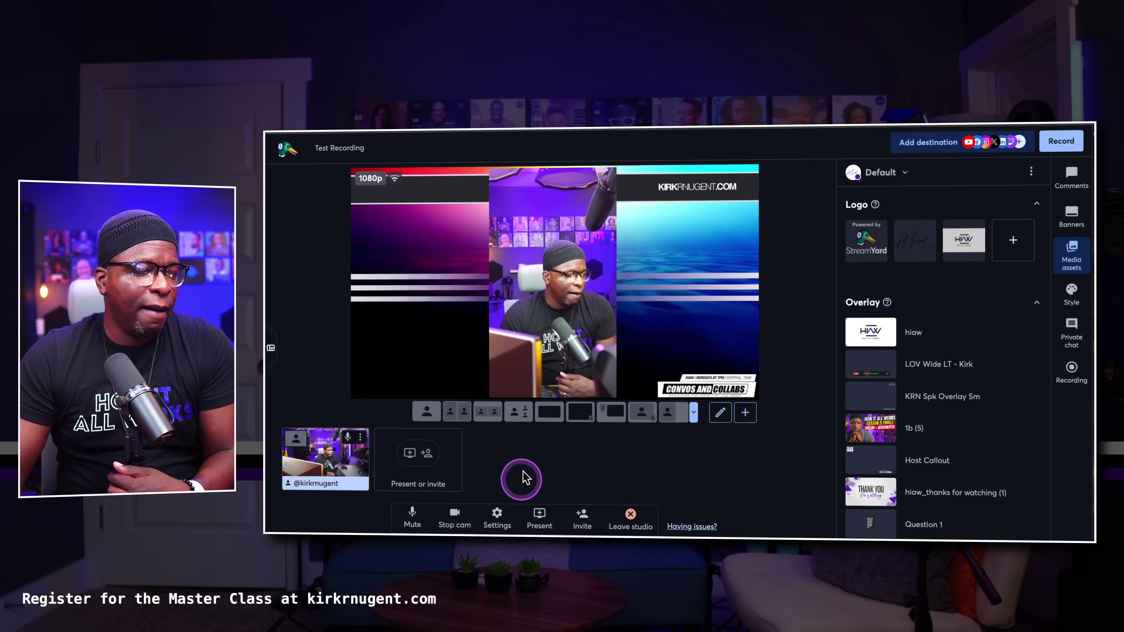
click(497, 517)
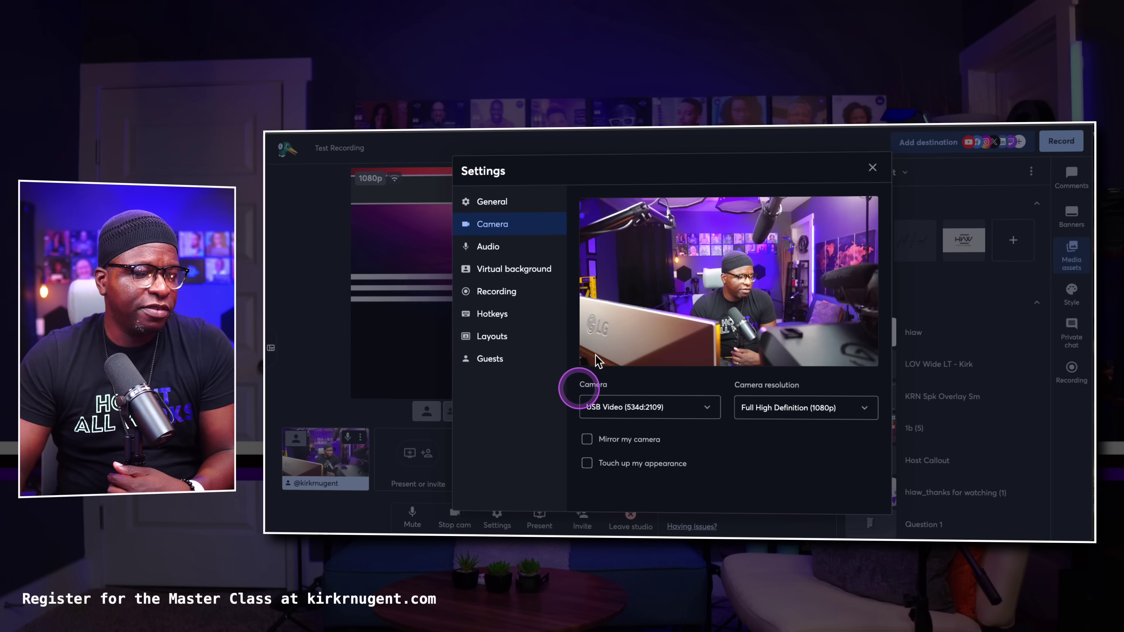
click(507, 211)
click(688, 271)
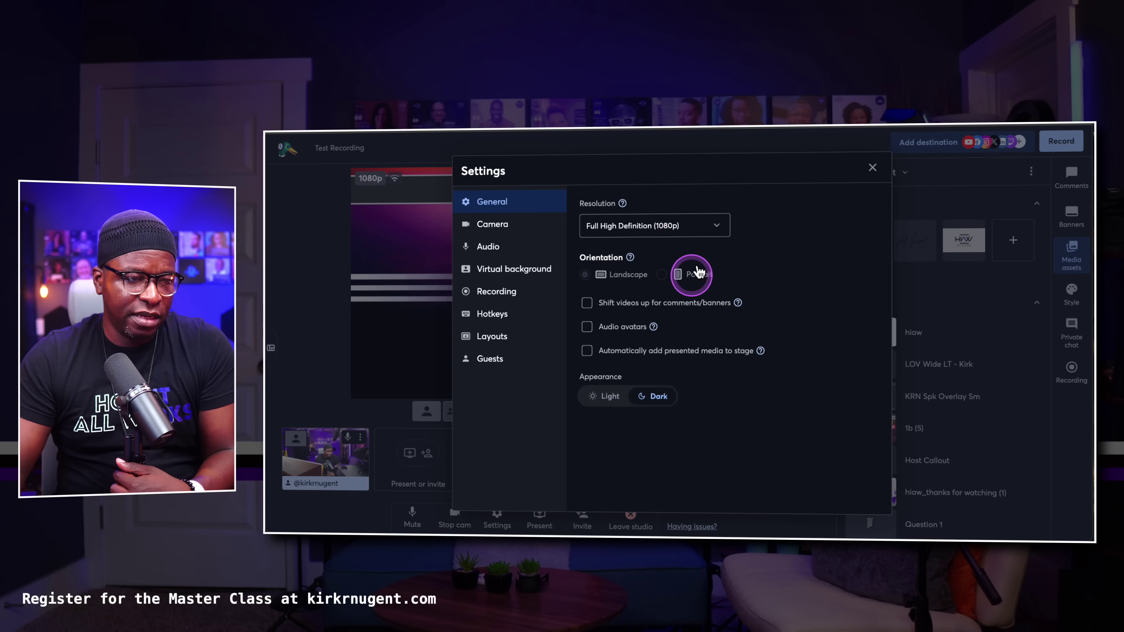
click(613, 271)
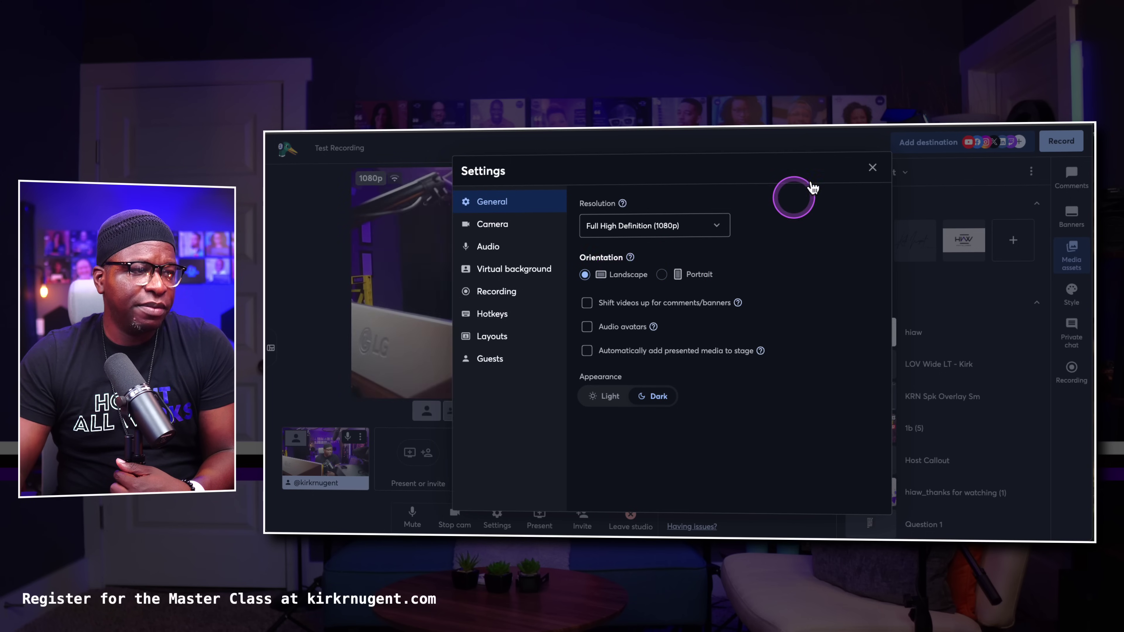
click(873, 169)
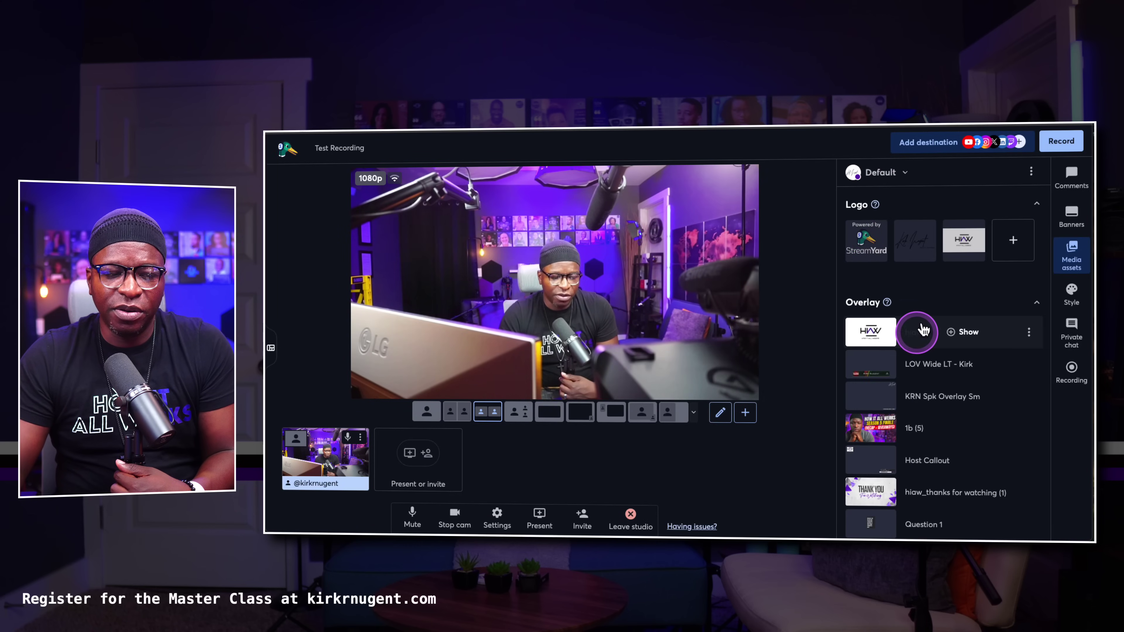
Show and hide the hiaw overlay, then show LOV Wide, KRN Spk Overlay Sm, 1b (5) and Host Callout
mouse_move(874, 324)
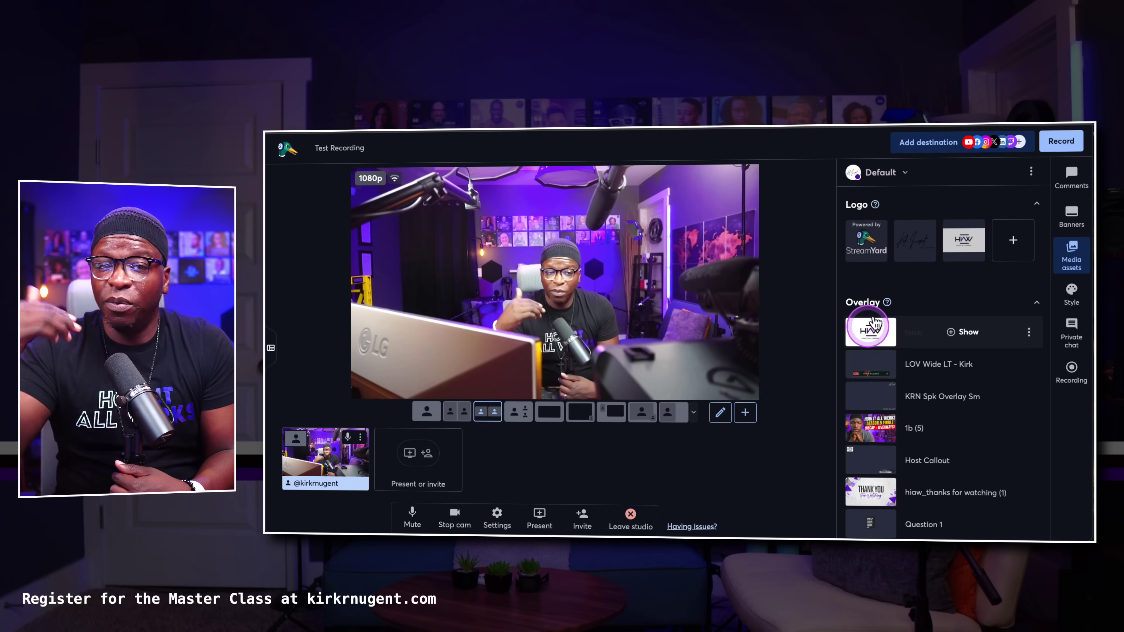
click(875, 325)
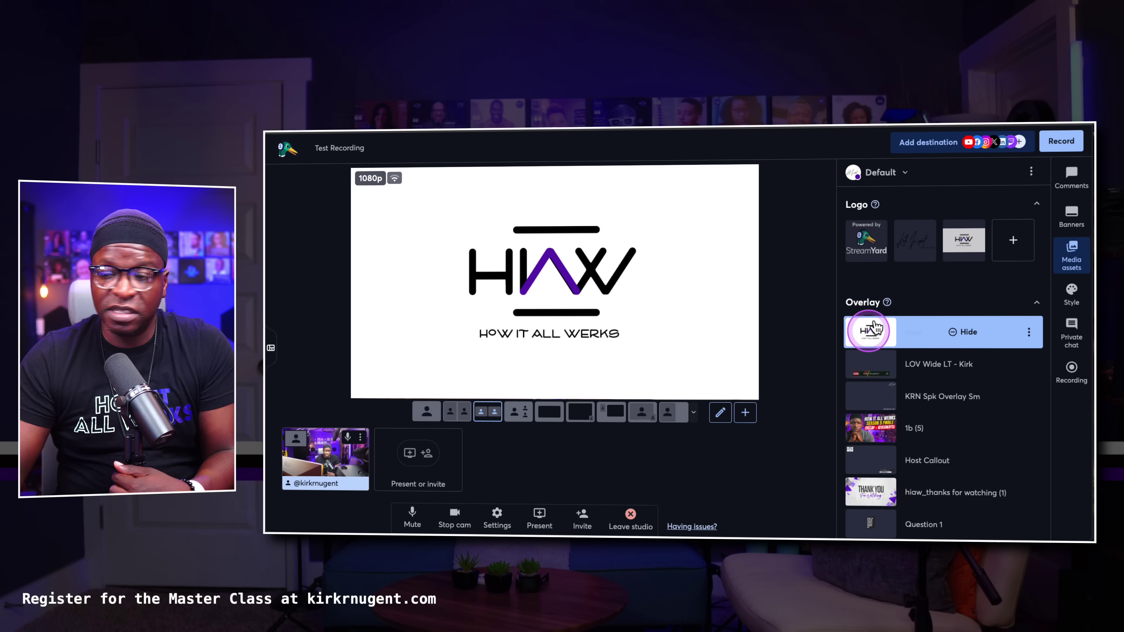
click(873, 326)
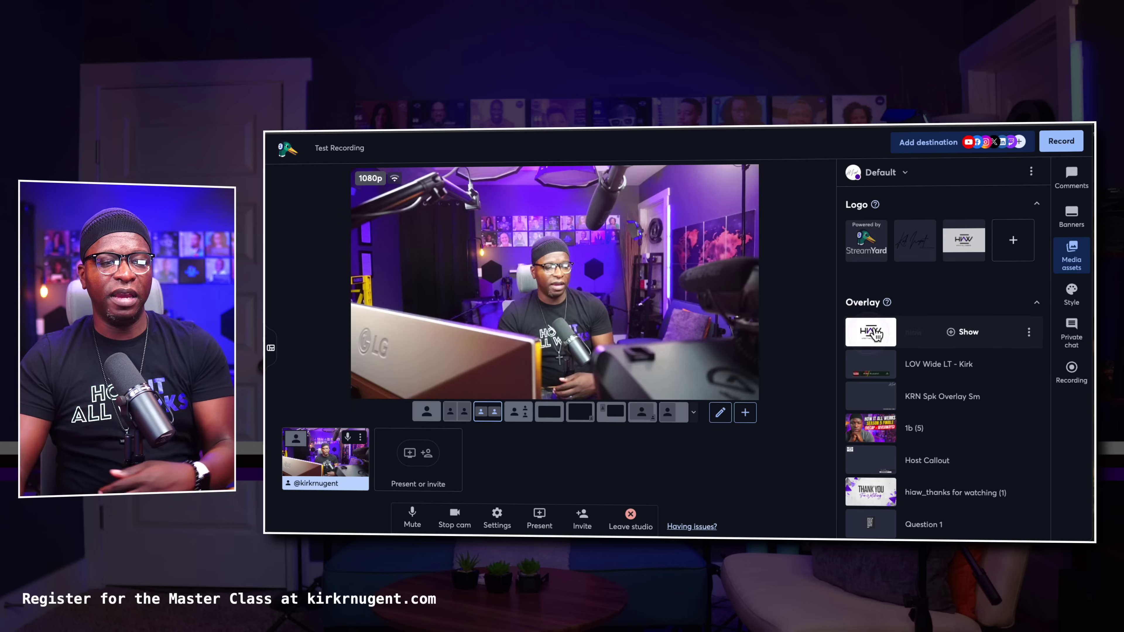
click(881, 364)
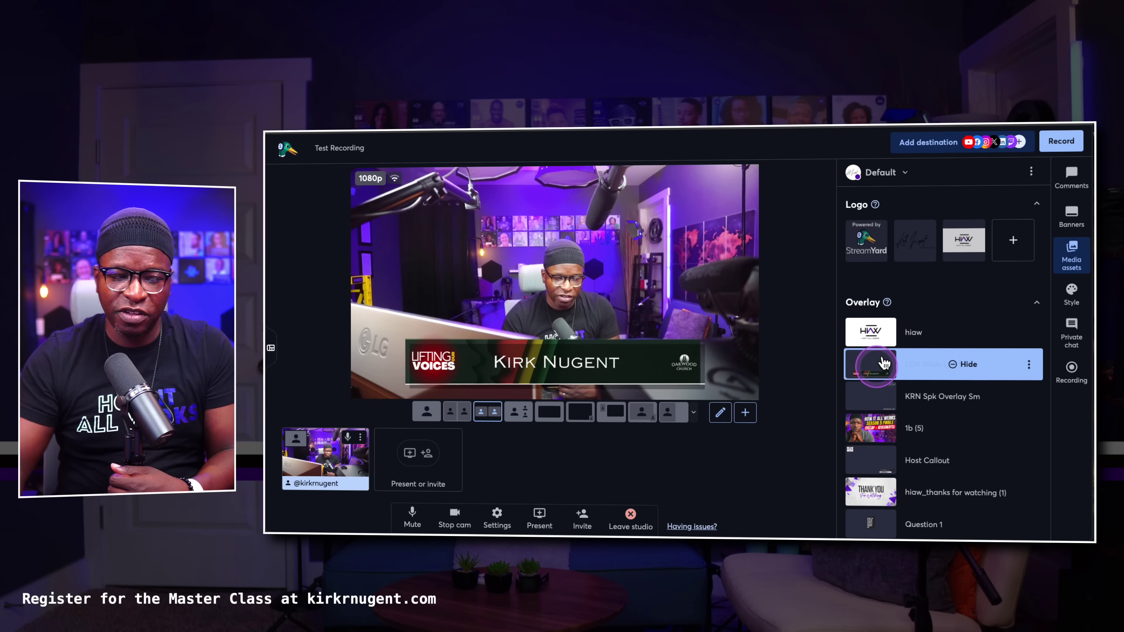
click(878, 394)
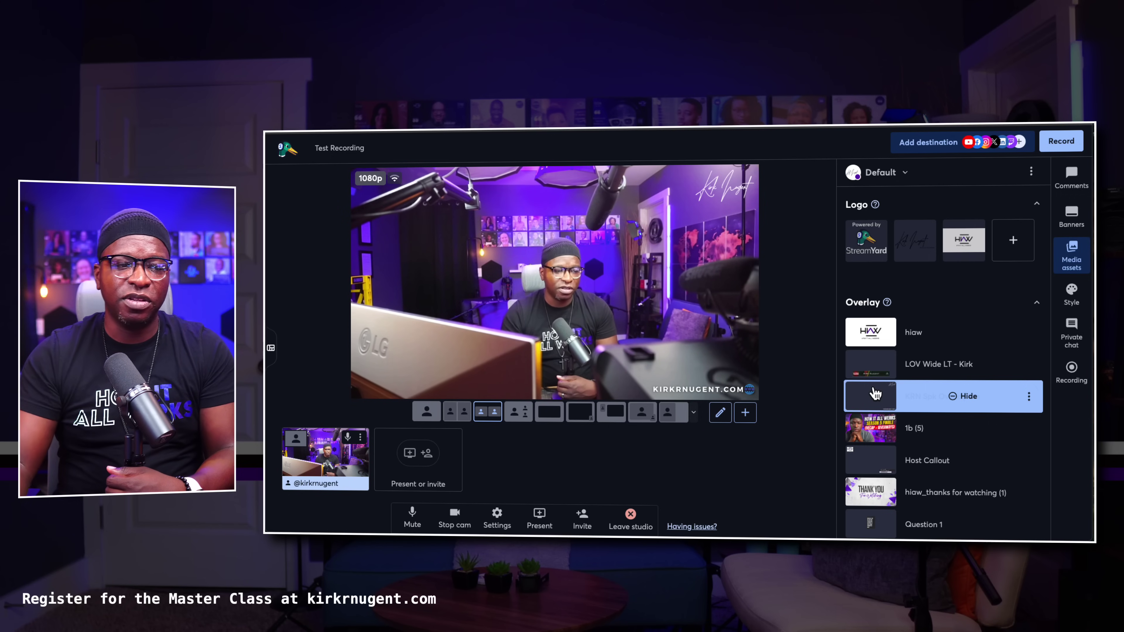
click(875, 425)
click(874, 454)
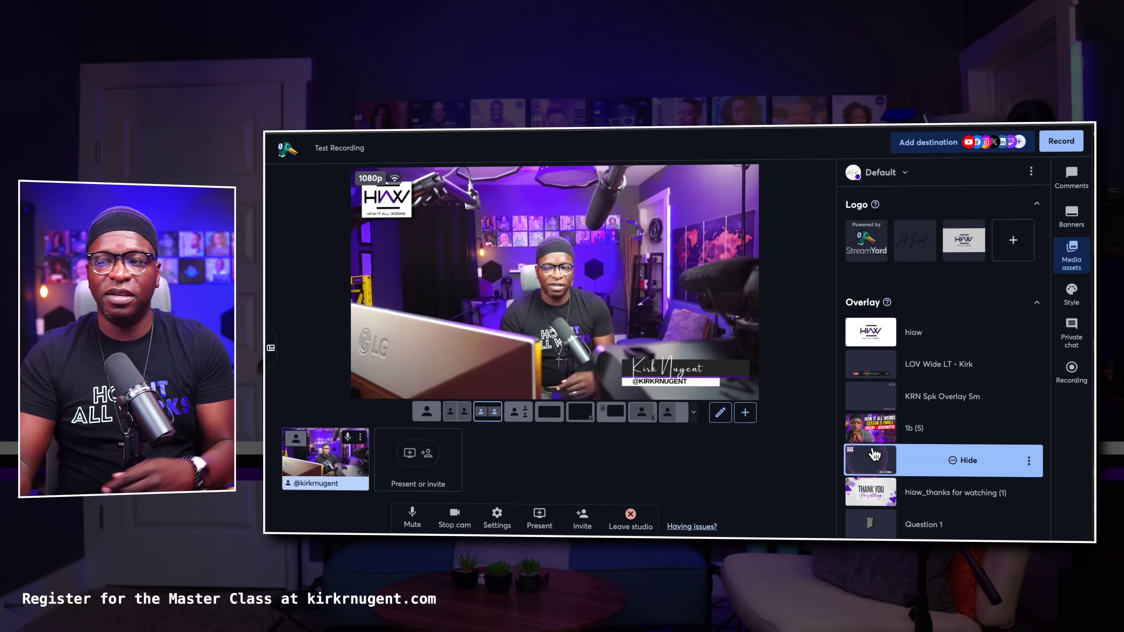
Toggle the thank-you overlay, show Question 1 and coaching, then show and hide HIAW End Screen
scroll(883, 443, down, 3)
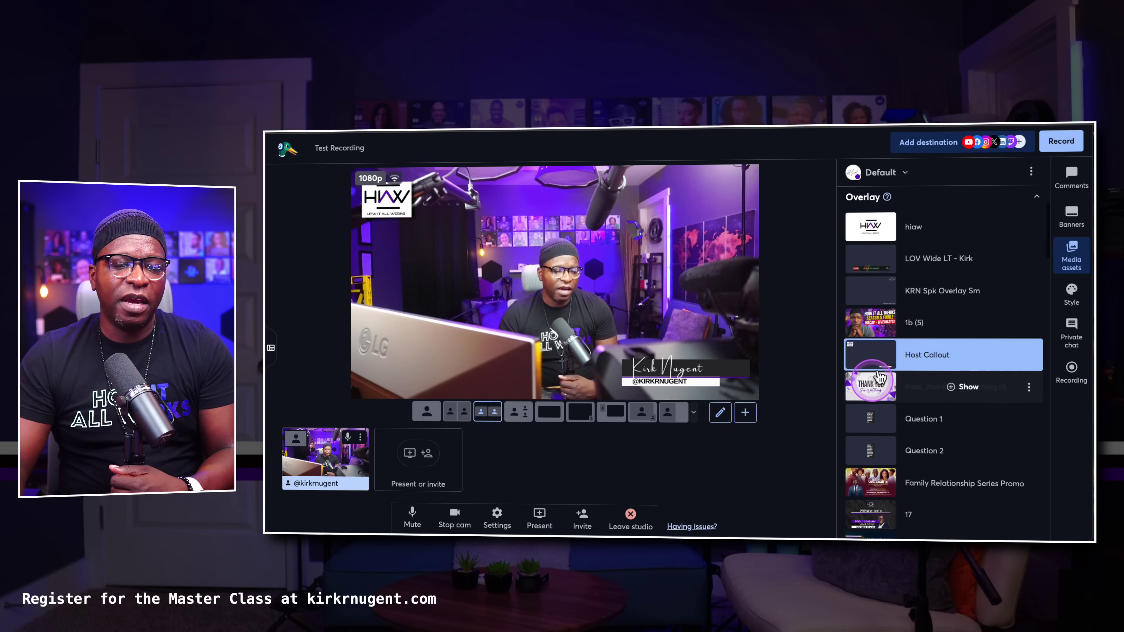
click(881, 377)
click(881, 377)
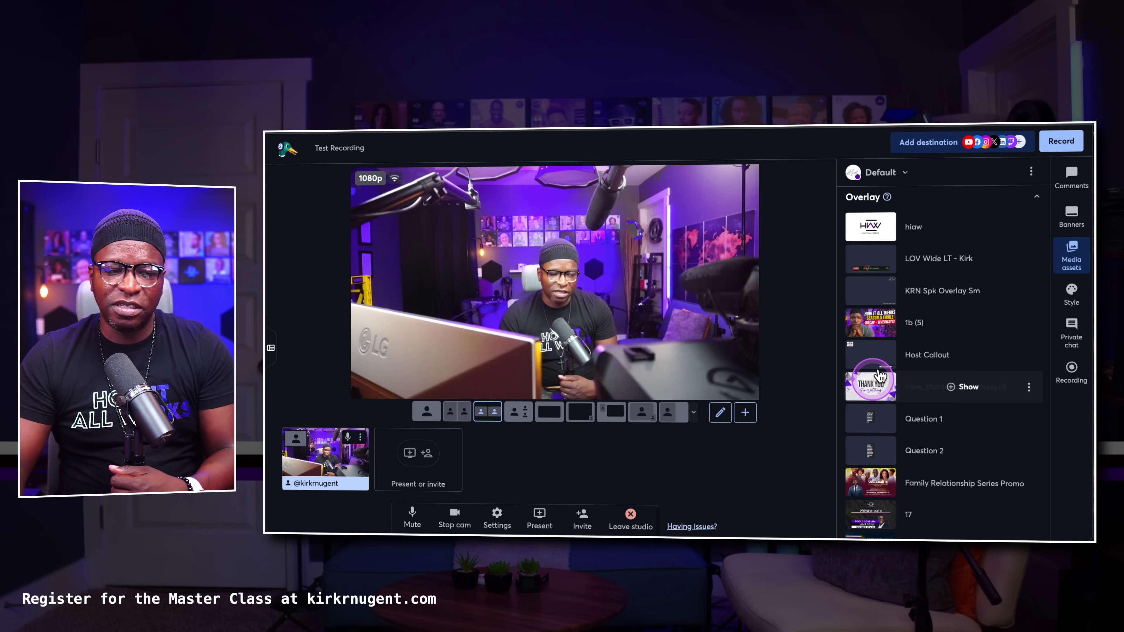
click(881, 416)
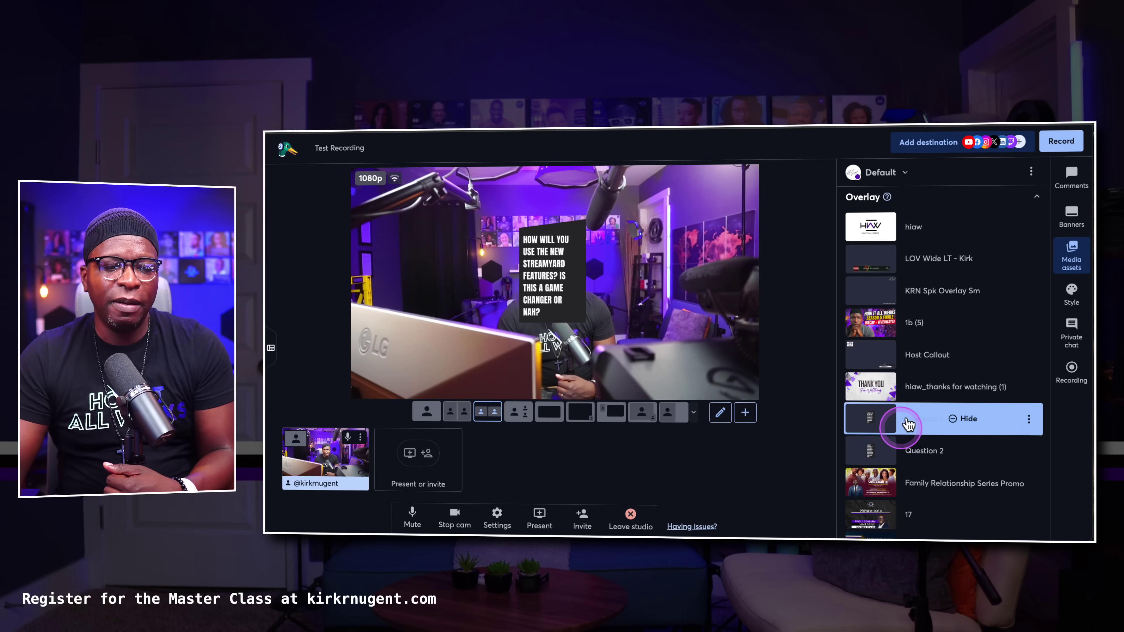
scroll(908, 424, down, 2)
scroll(908, 424, down, 2)
click(871, 444)
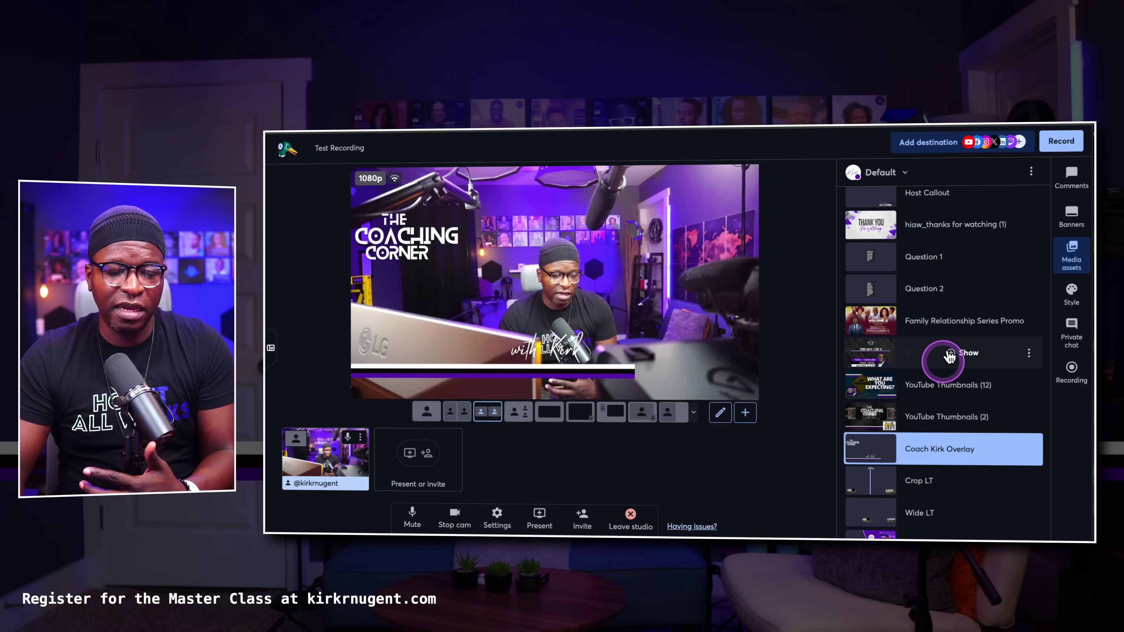
scroll(952, 359, down, 3)
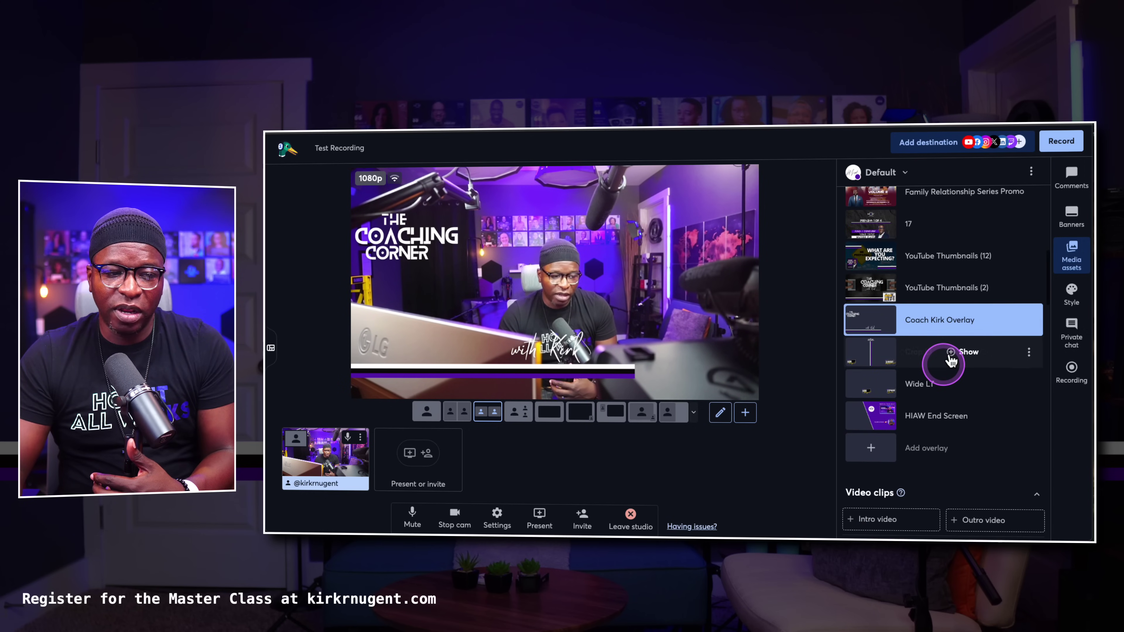
click(882, 410)
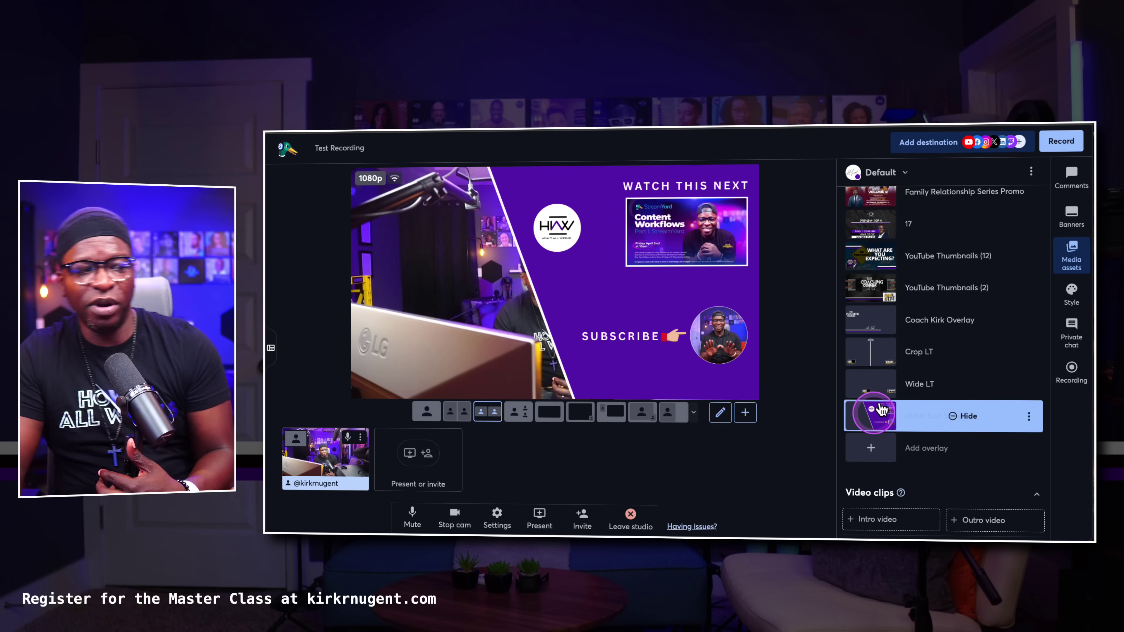
click(883, 411)
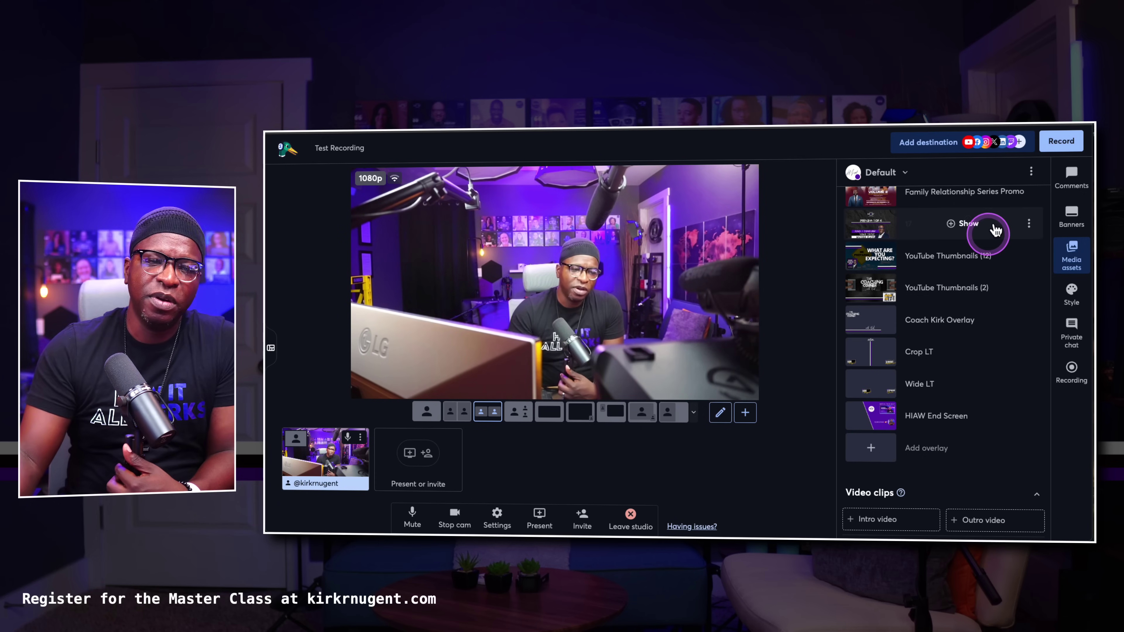
scroll(996, 230, up, 10)
Switch to the Blank brand and browse its StreamYard overlay, 0:30 Countdown clip and backgrounds
click(868, 173)
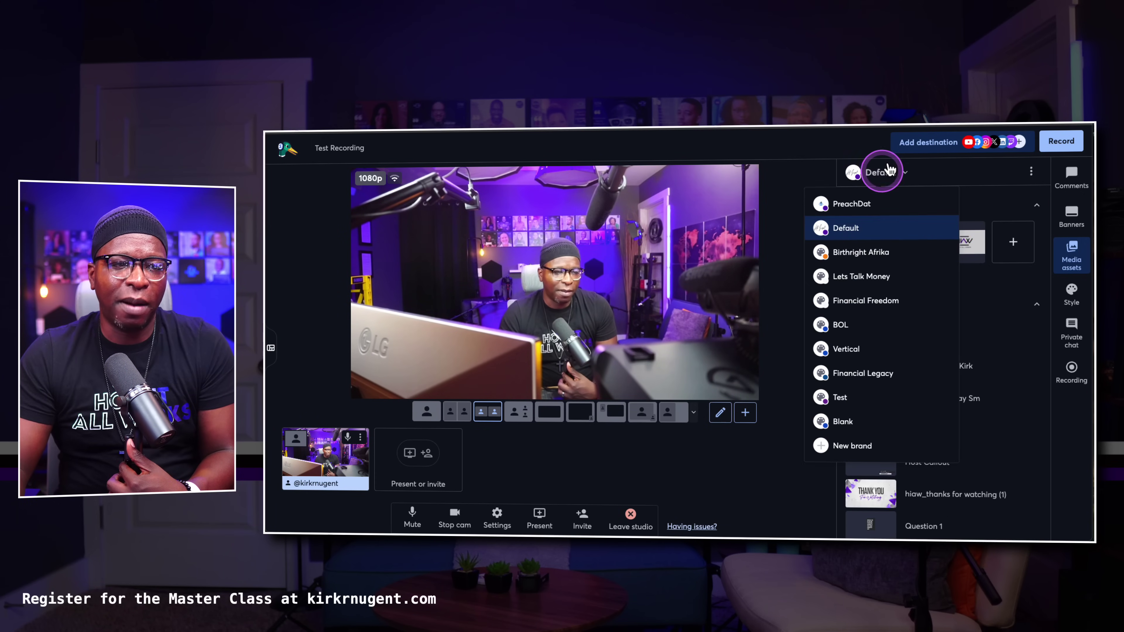
click(872, 417)
scroll(944, 357, down, 10)
scroll(944, 359, up, 8)
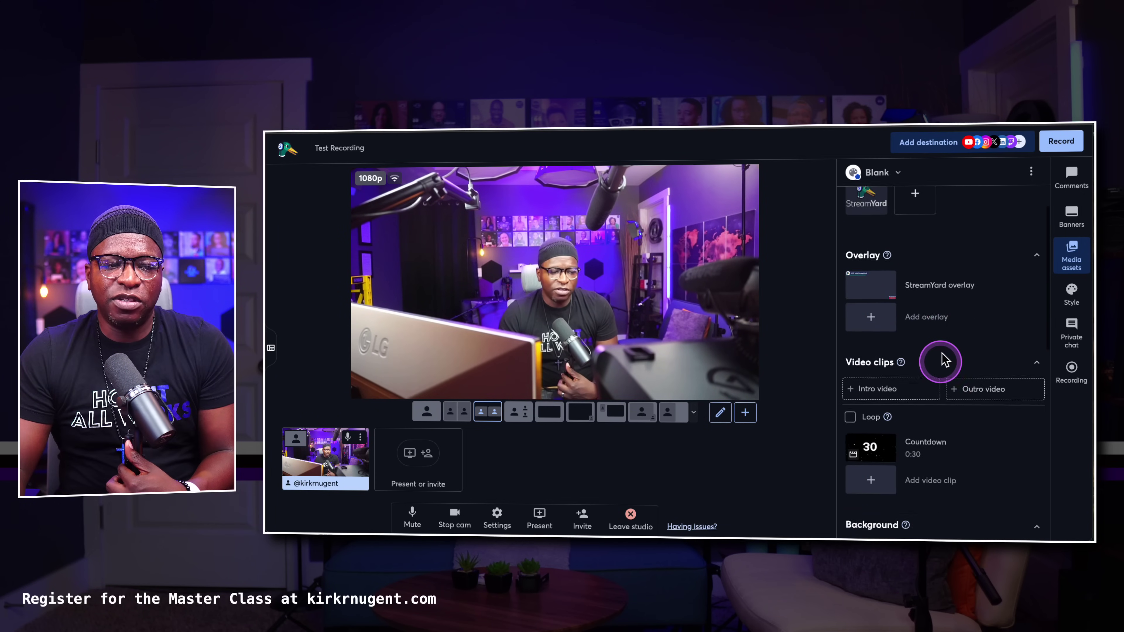
scroll(942, 359, down, 1)
scroll(940, 359, down, 2)
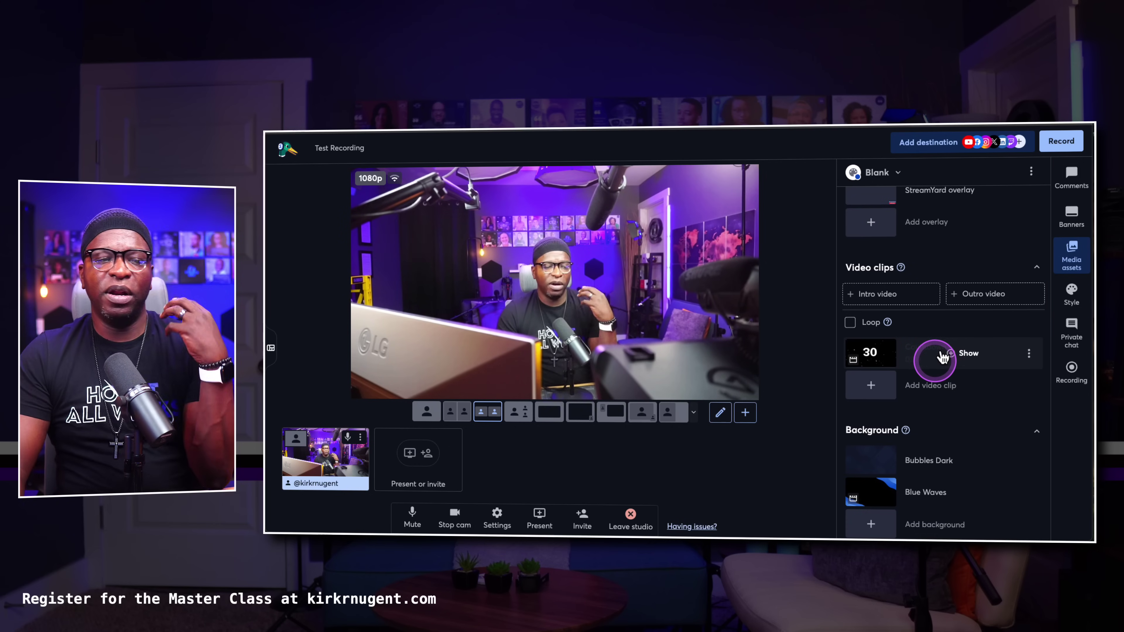
scroll(939, 346, up, 3)
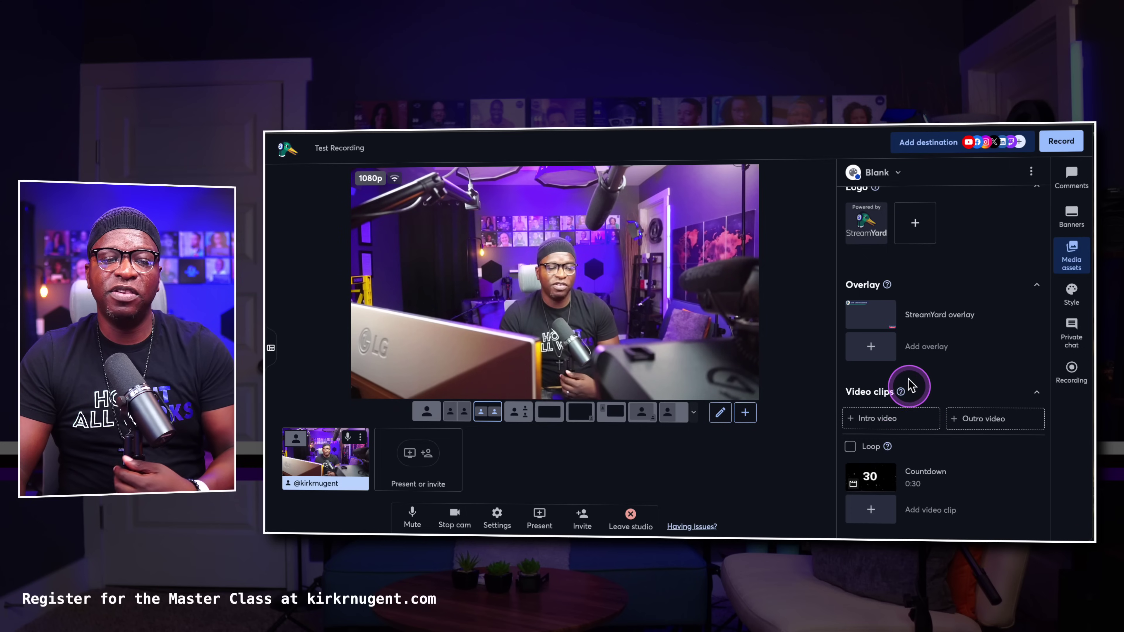
mouse_move(908, 384)
scroll(929, 389, down, 2)
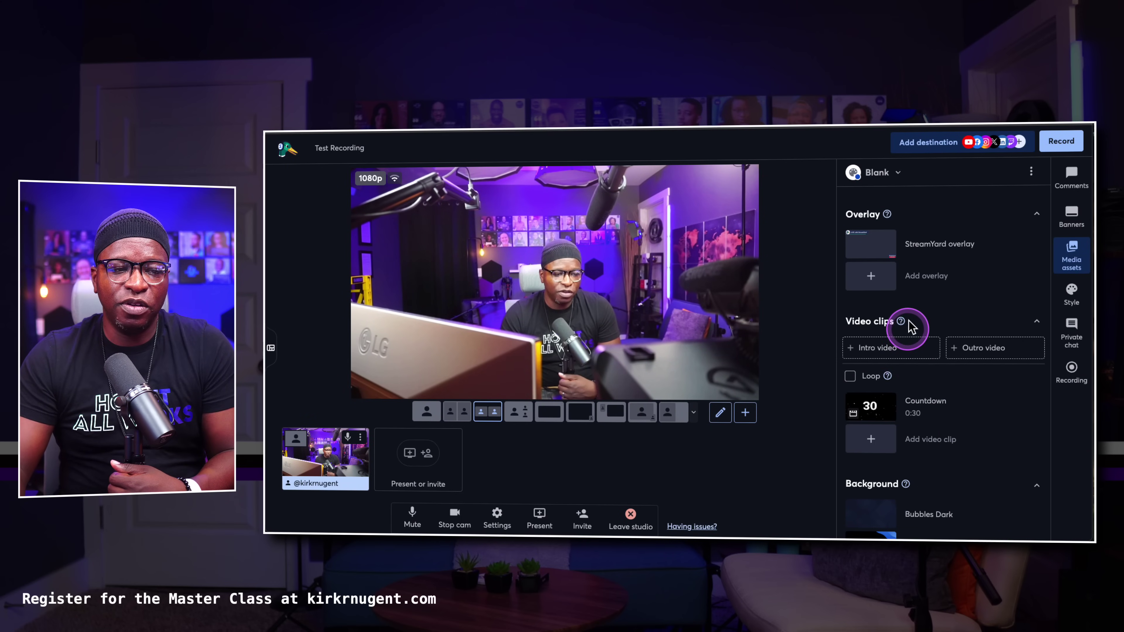
mouse_move(903, 313)
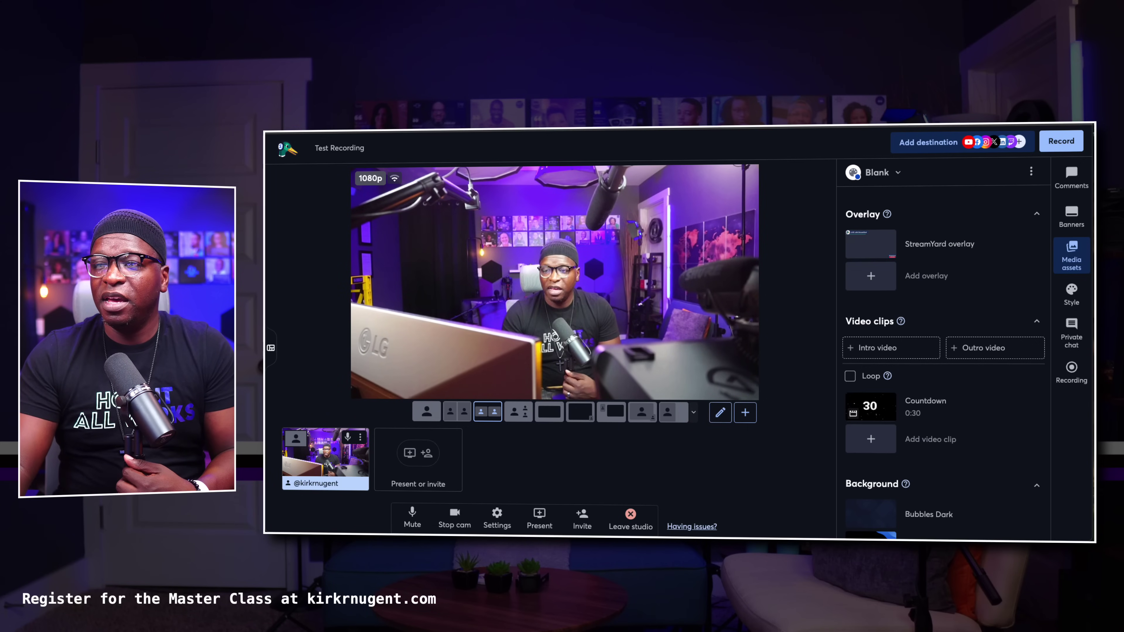
mouse_move(969, 403)
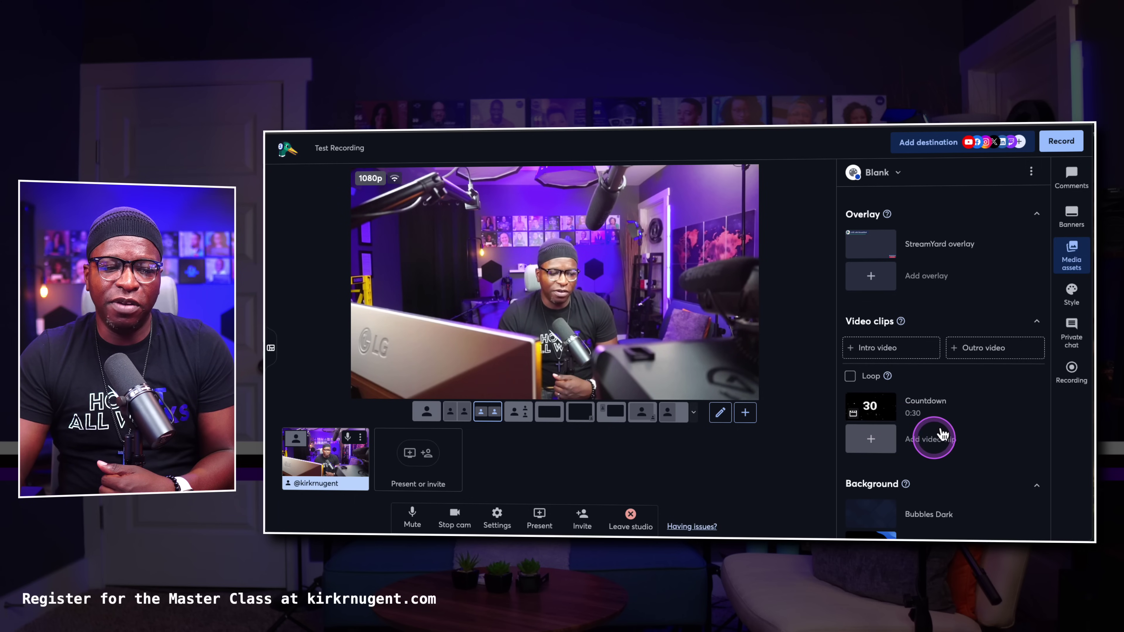
click(898, 177)
Switch the active brand back to Default, with its kirkrnugent.com background
click(856, 224)
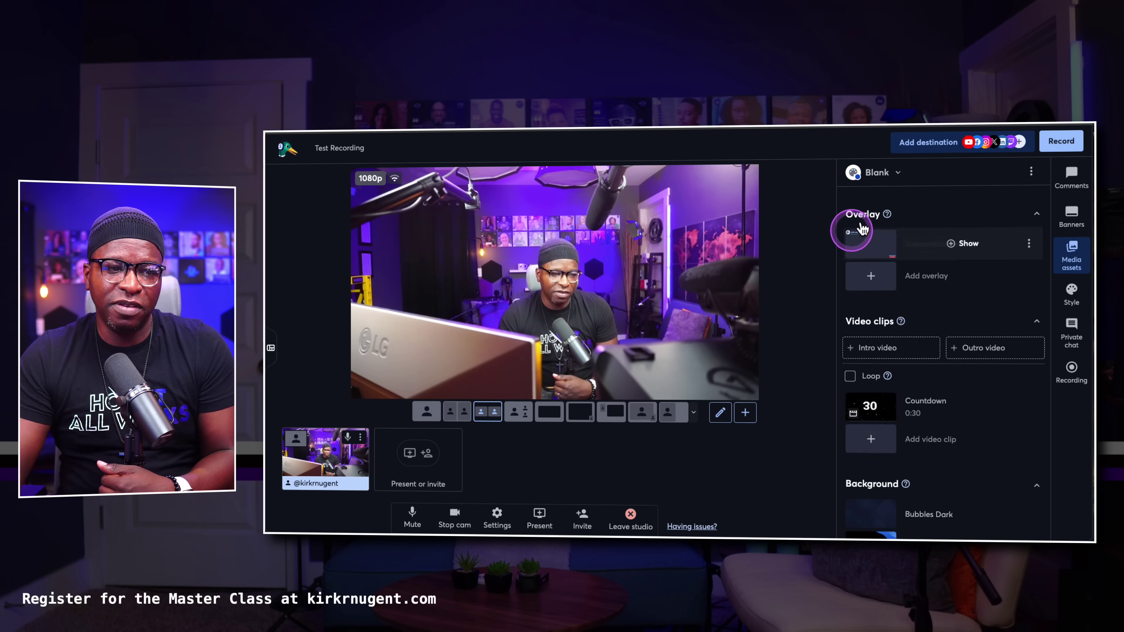
scroll(938, 337, down, 10)
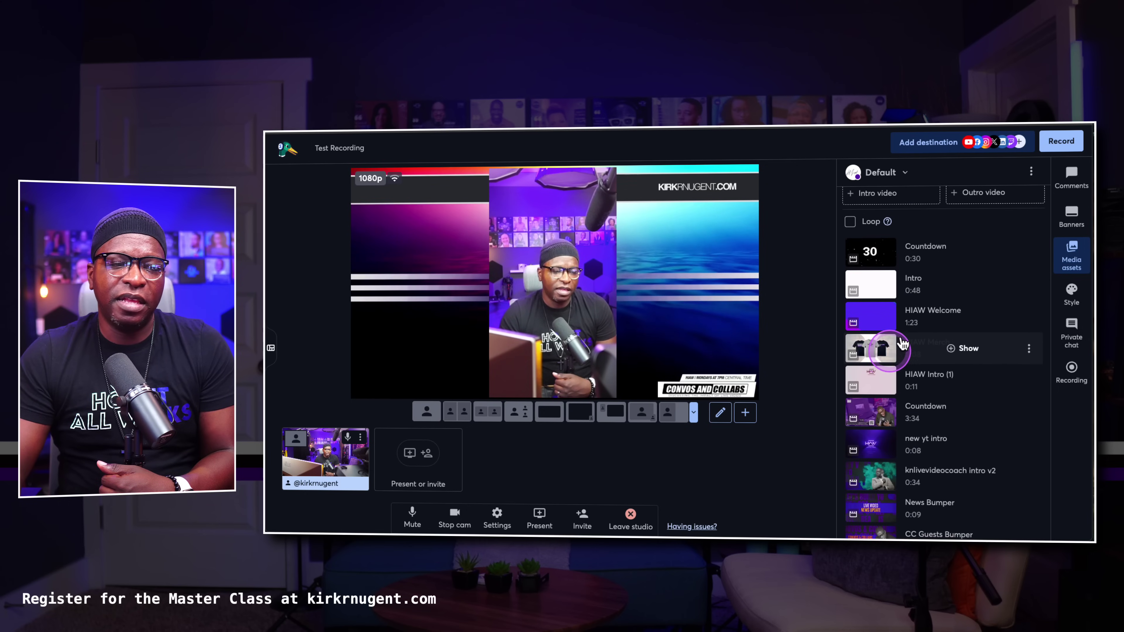
scroll(924, 252, up, 2)
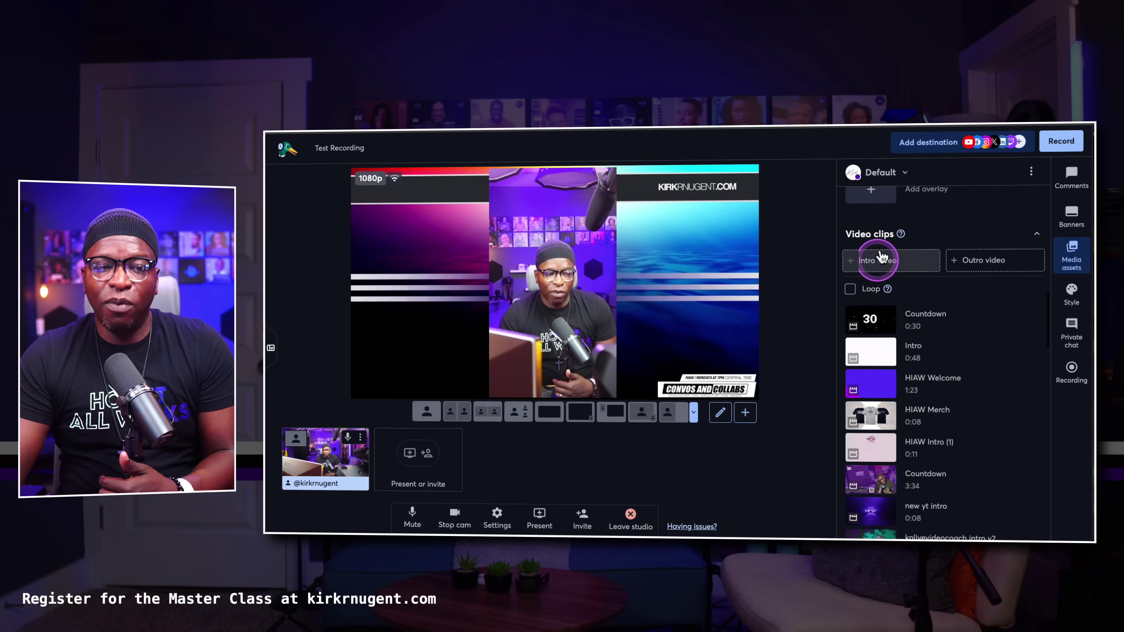
Browse the intro video list, including the HIAW Intro (1) clip, and close it without setting one
click(881, 259)
scroll(585, 327, down, 4)
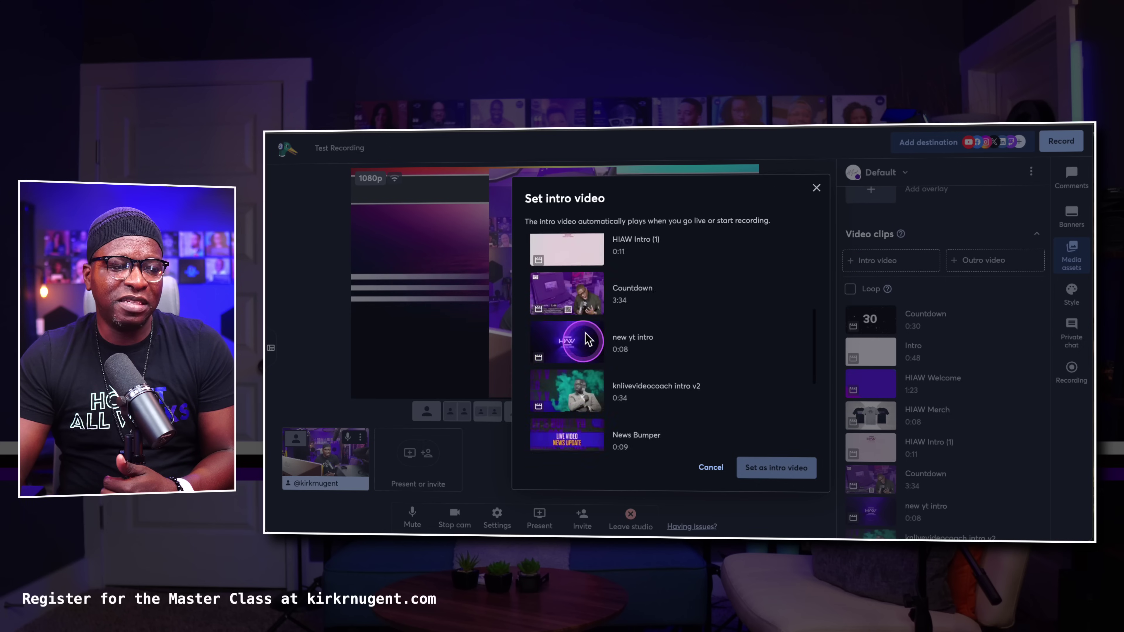
scroll(585, 332, up, 2)
click(586, 338)
scroll(577, 331, down, 5)
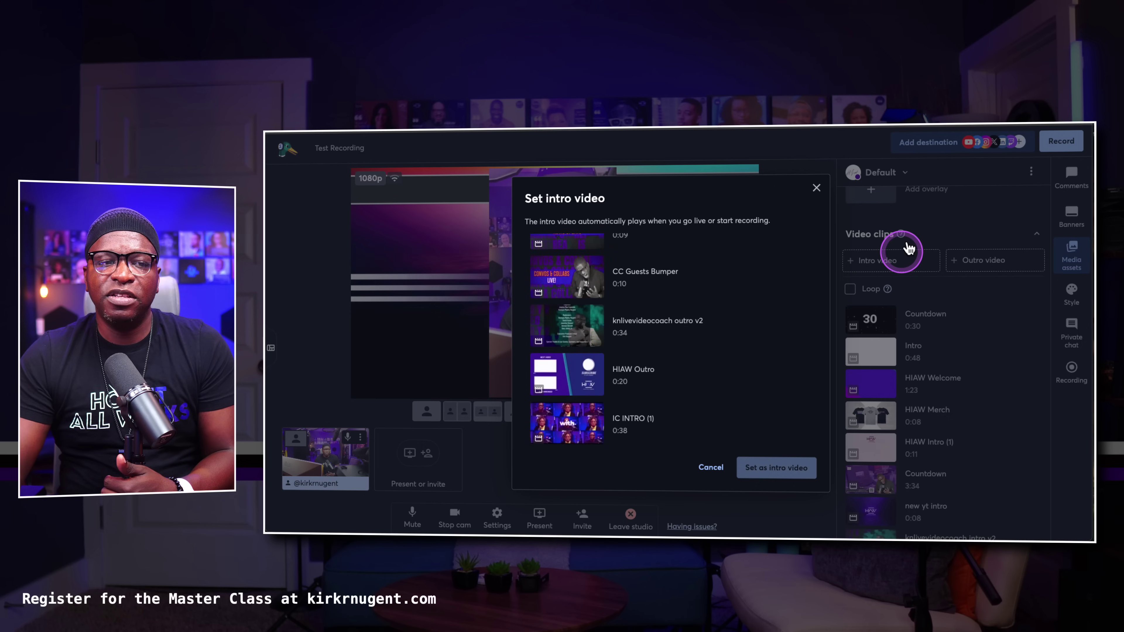
click(817, 185)
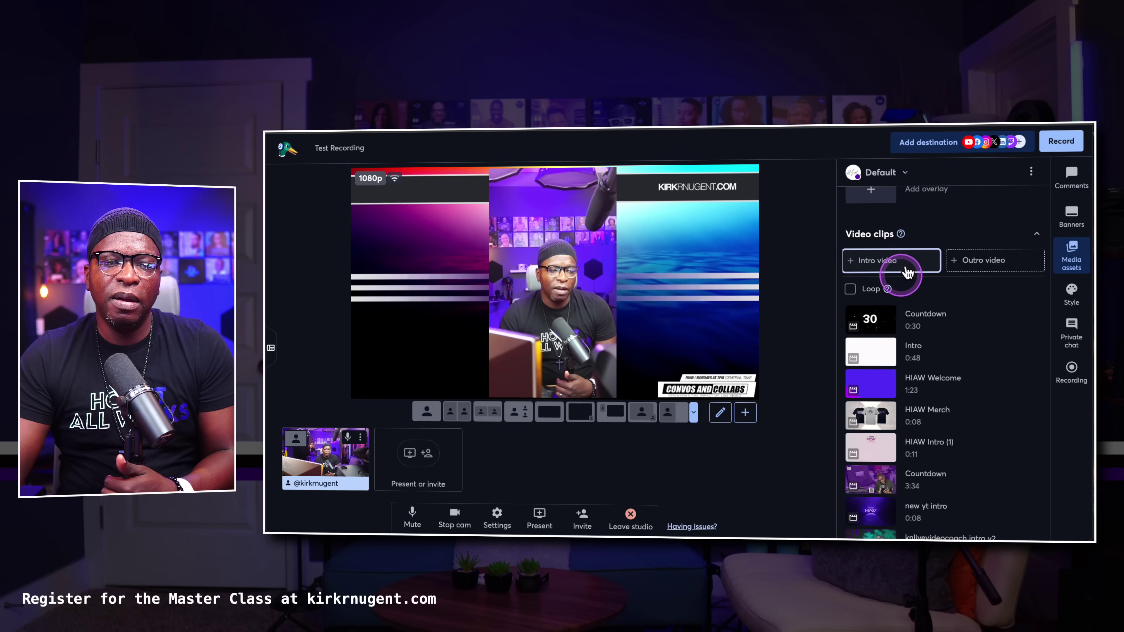
click(896, 256)
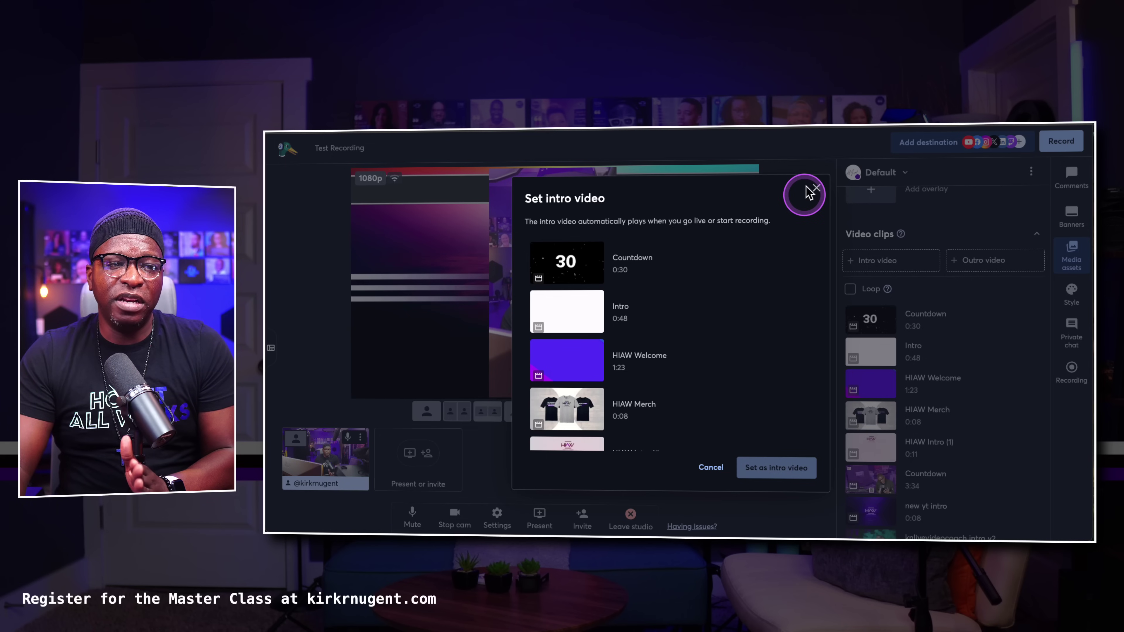
click(815, 189)
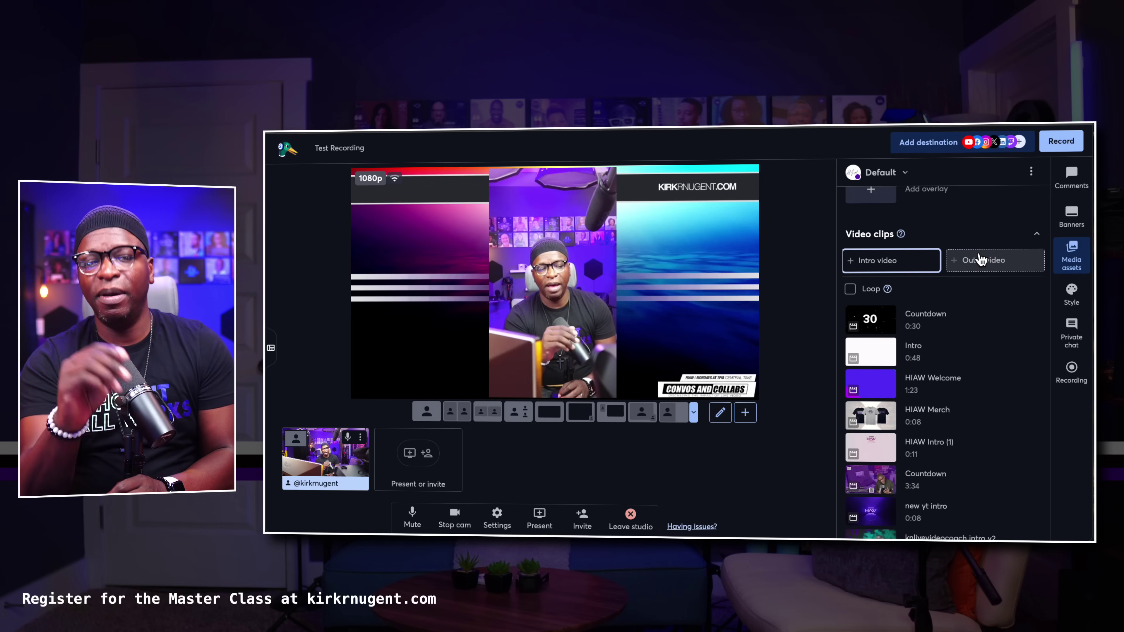
scroll(987, 261, up, 6)
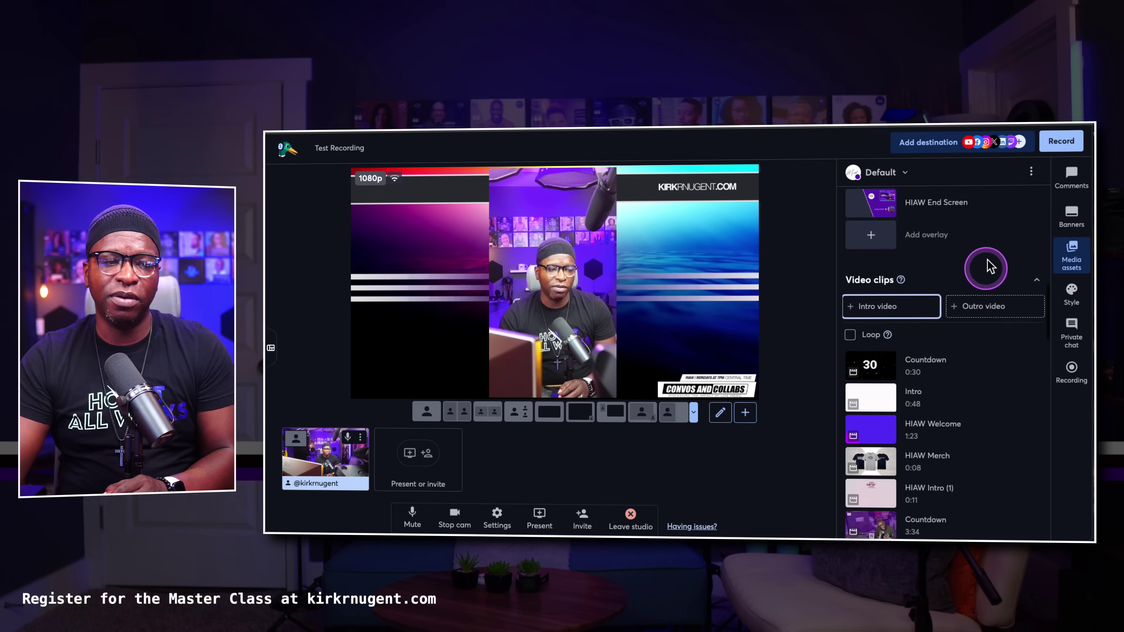
Switch to the Blank brand and set the background music volume to 50
click(899, 172)
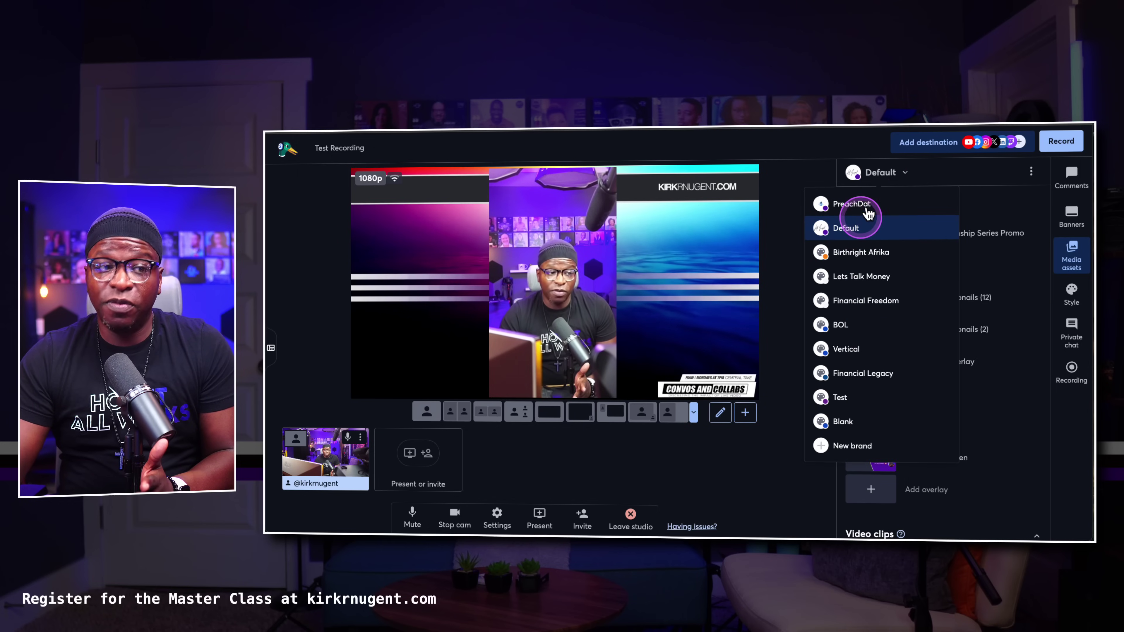
click(841, 422)
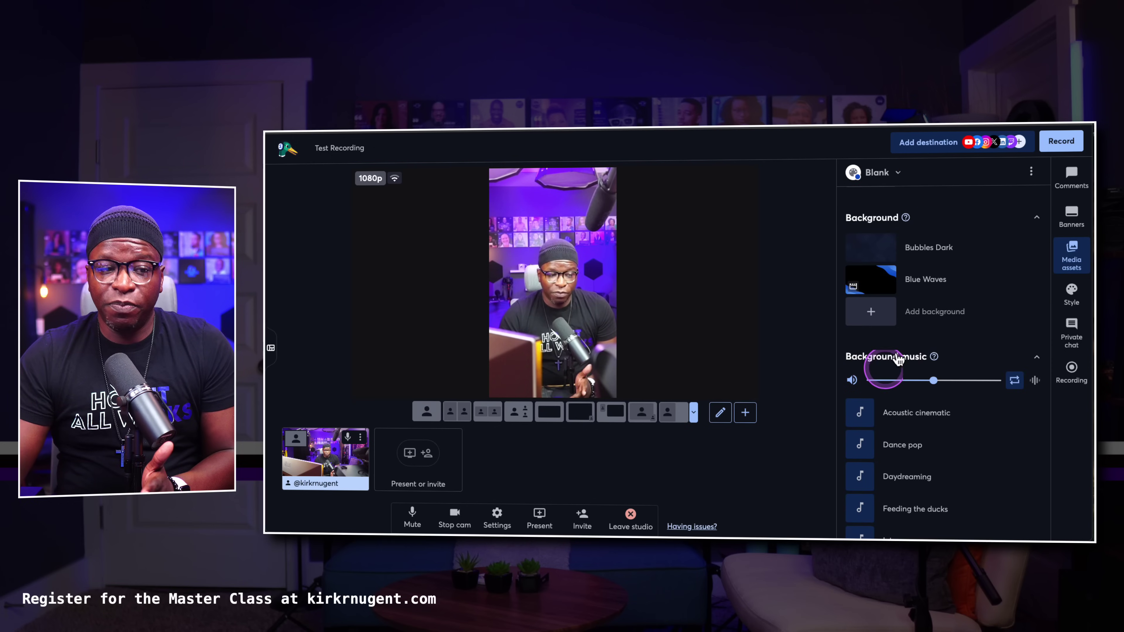
mouse_move(933, 355)
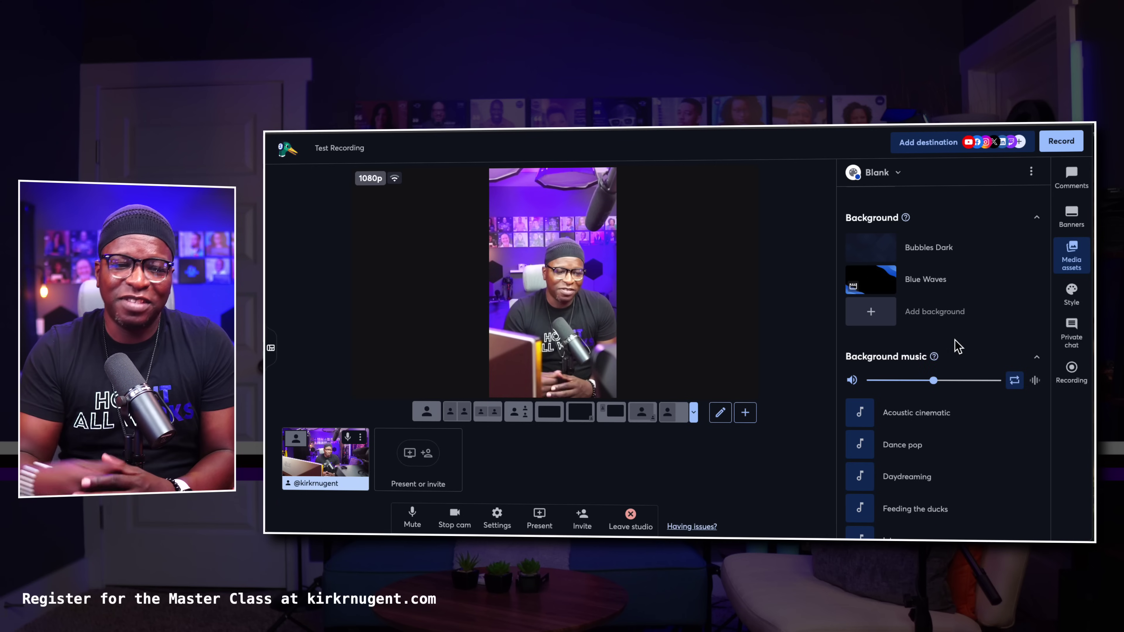
scroll(954, 352, down, 3)
scroll(959, 344, up, 2)
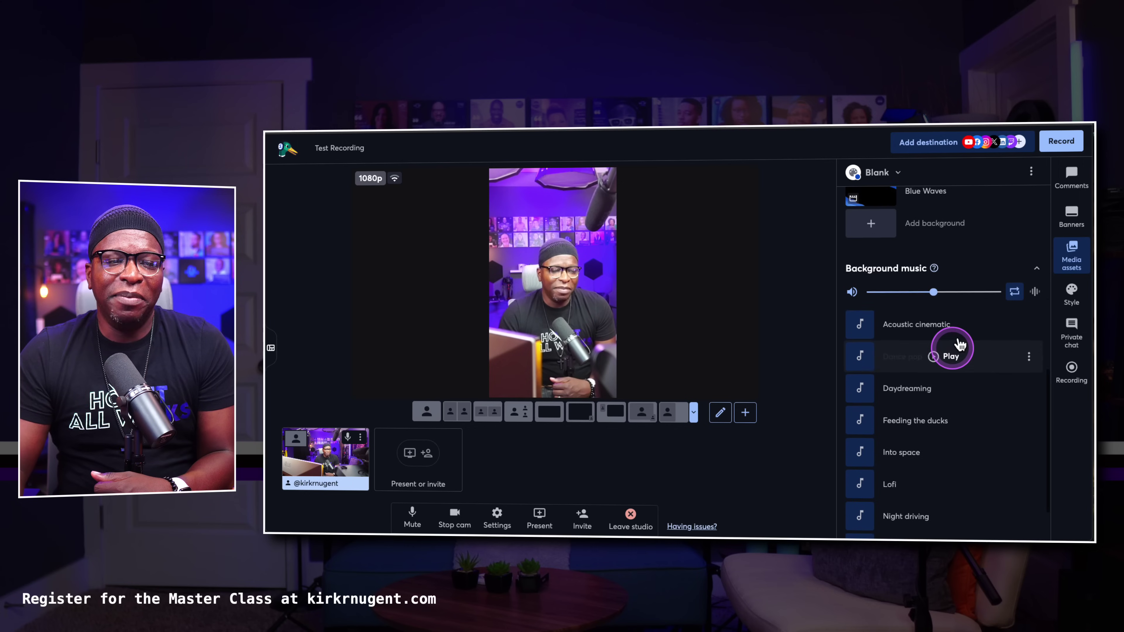
drag(960, 343, 935, 344)
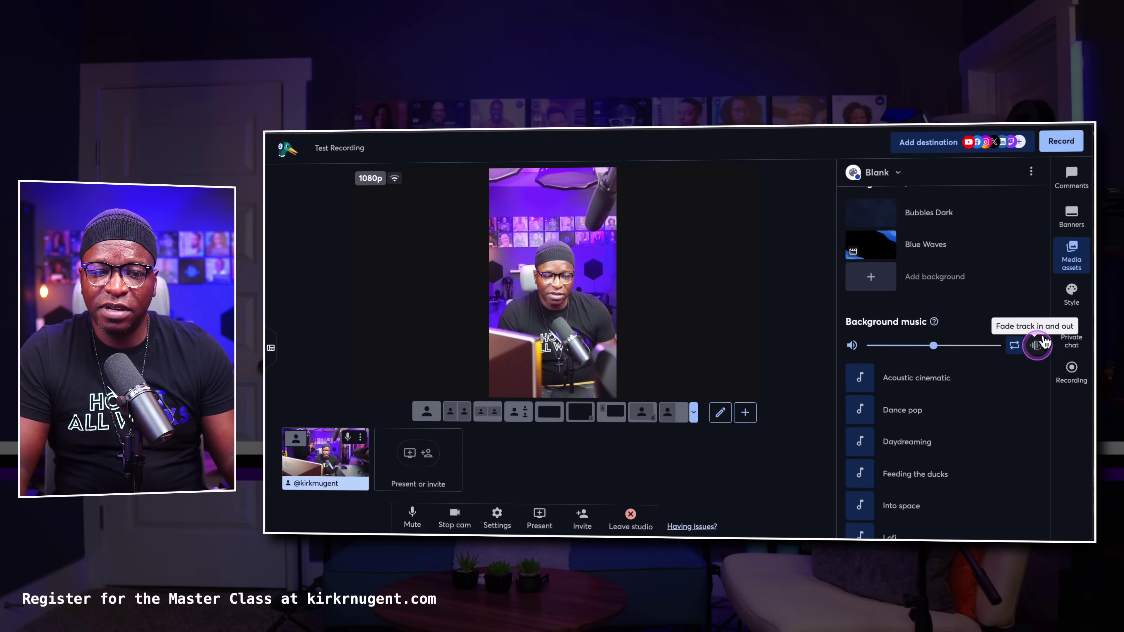
Turn on music fade, then play and pause the Acoustic cinematic track, keeping volume at 50
click(1036, 345)
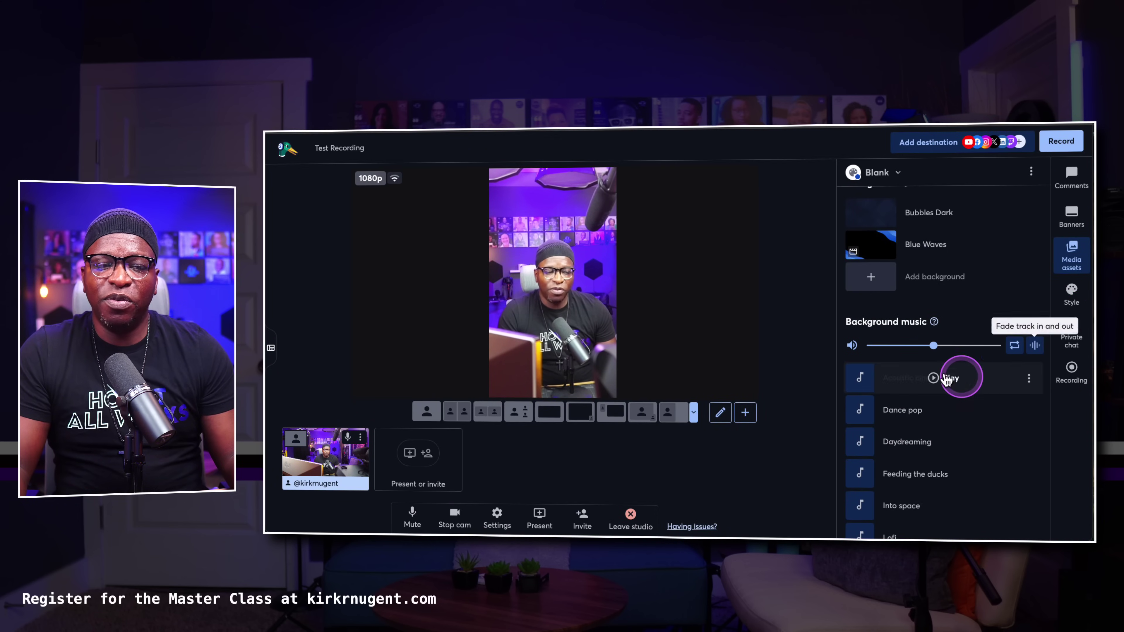
click(874, 377)
click(936, 377)
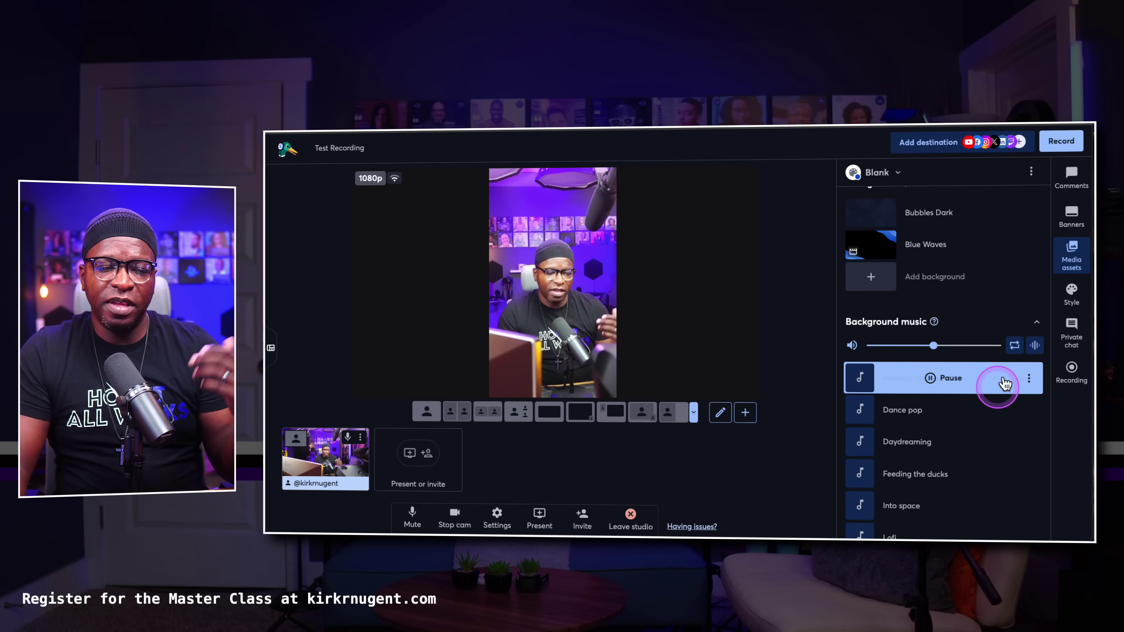
mouse_move(916, 409)
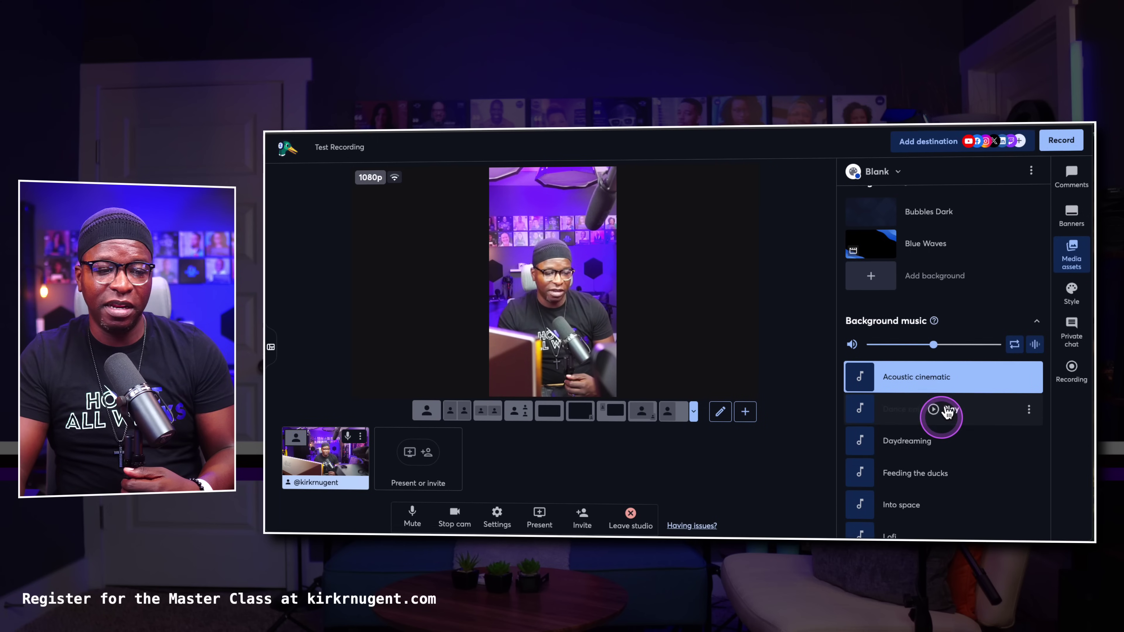
scroll(947, 410, down, 3)
scroll(947, 410, up, 1)
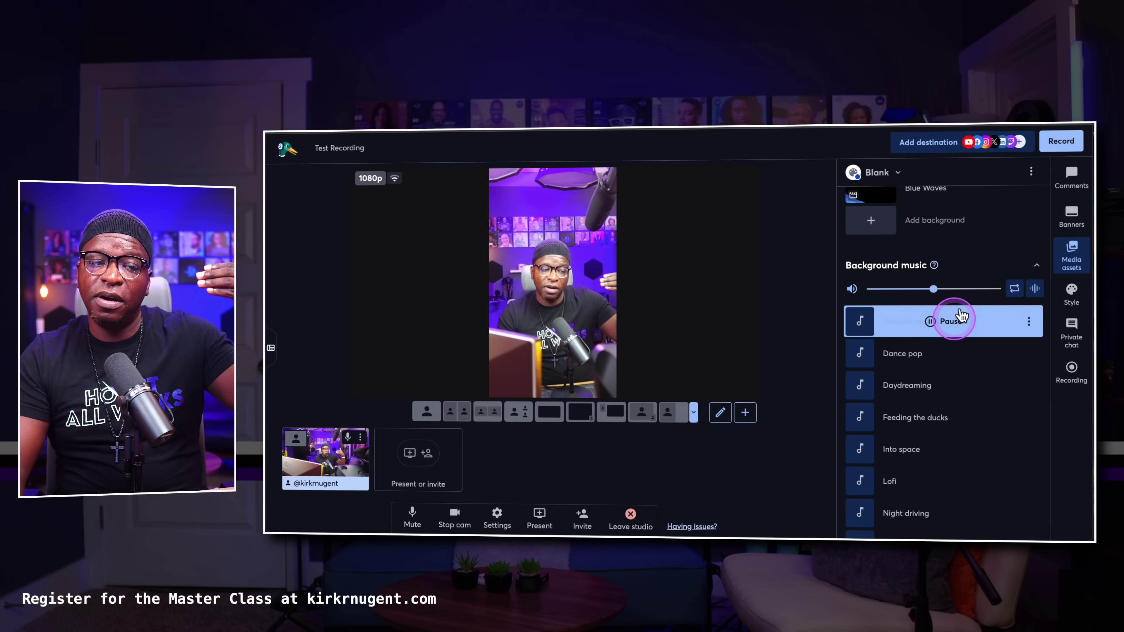
click(951, 321)
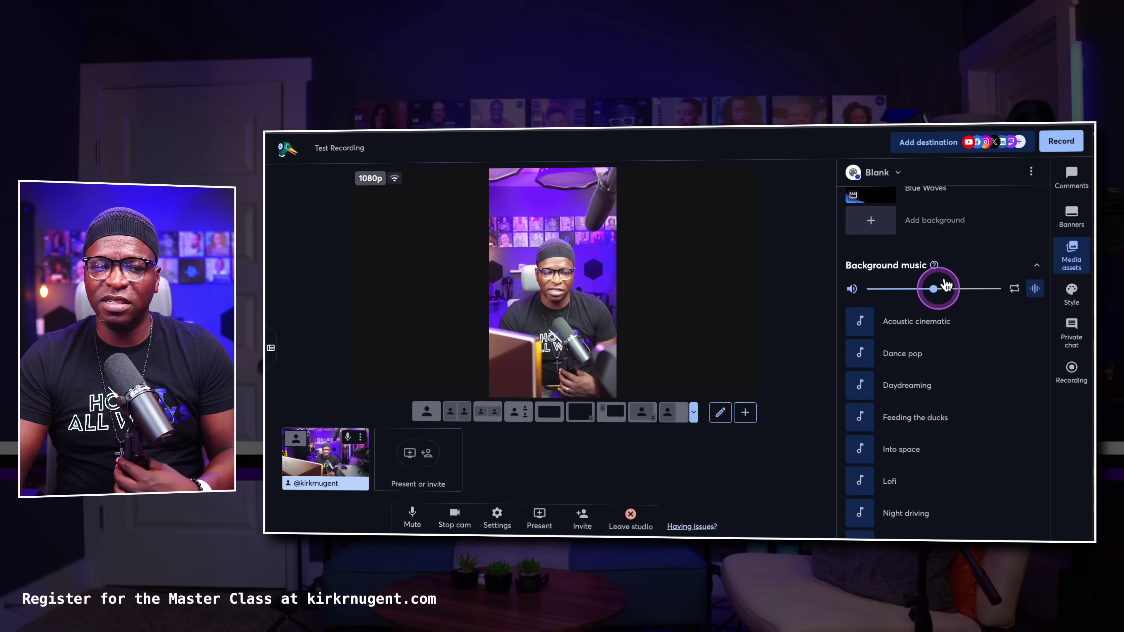
drag(946, 286, 940, 287)
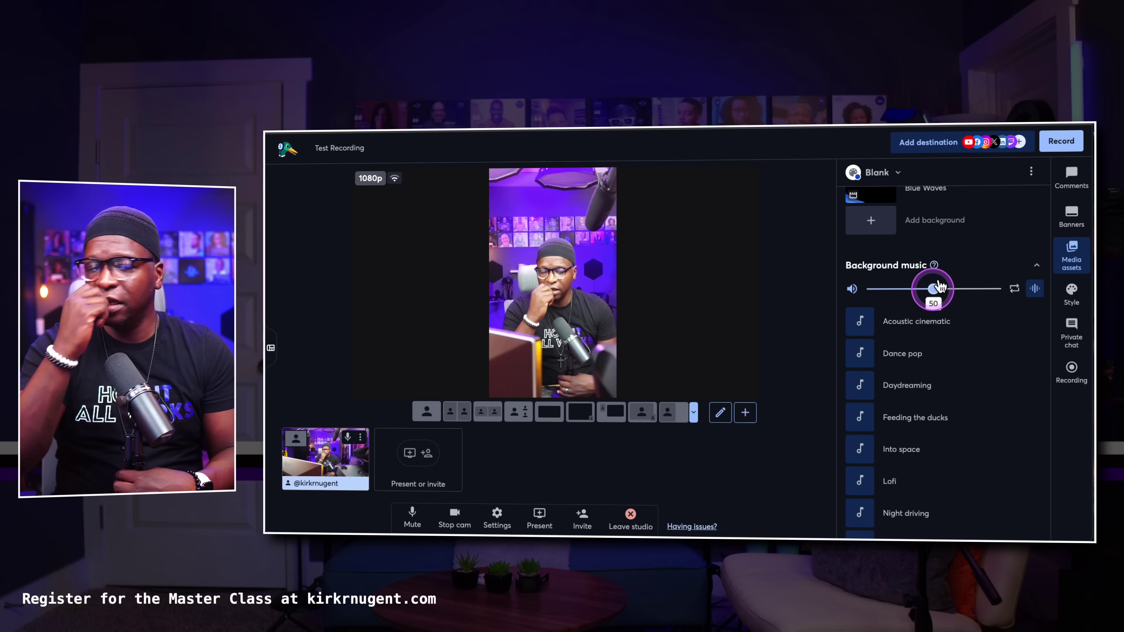
scroll(943, 288, down, 2)
scroll(948, 290, up, 10)
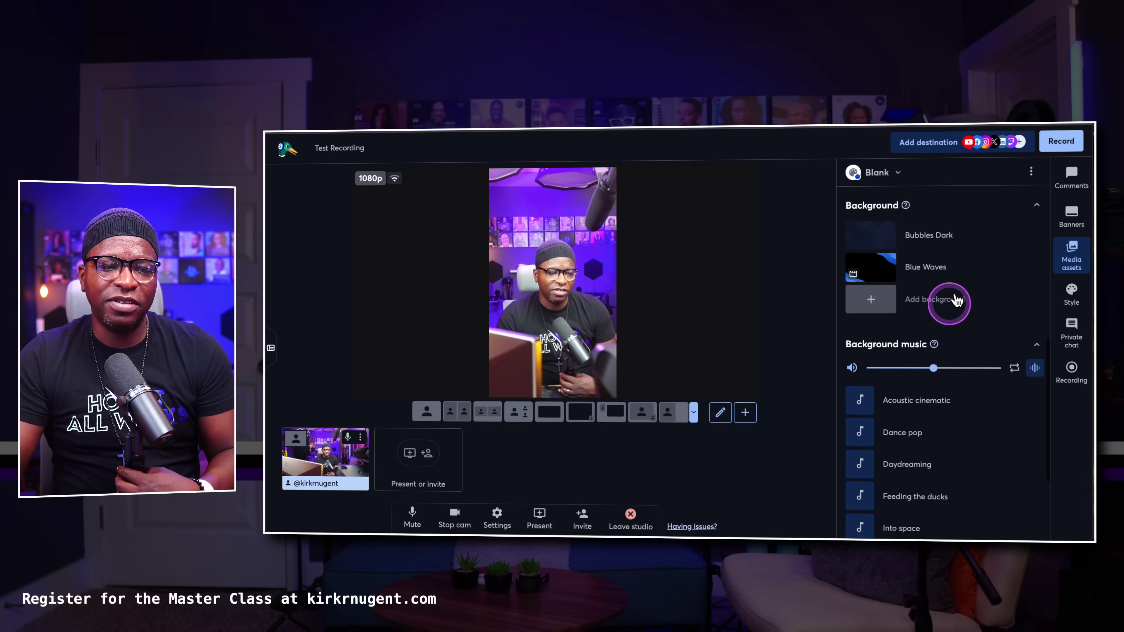